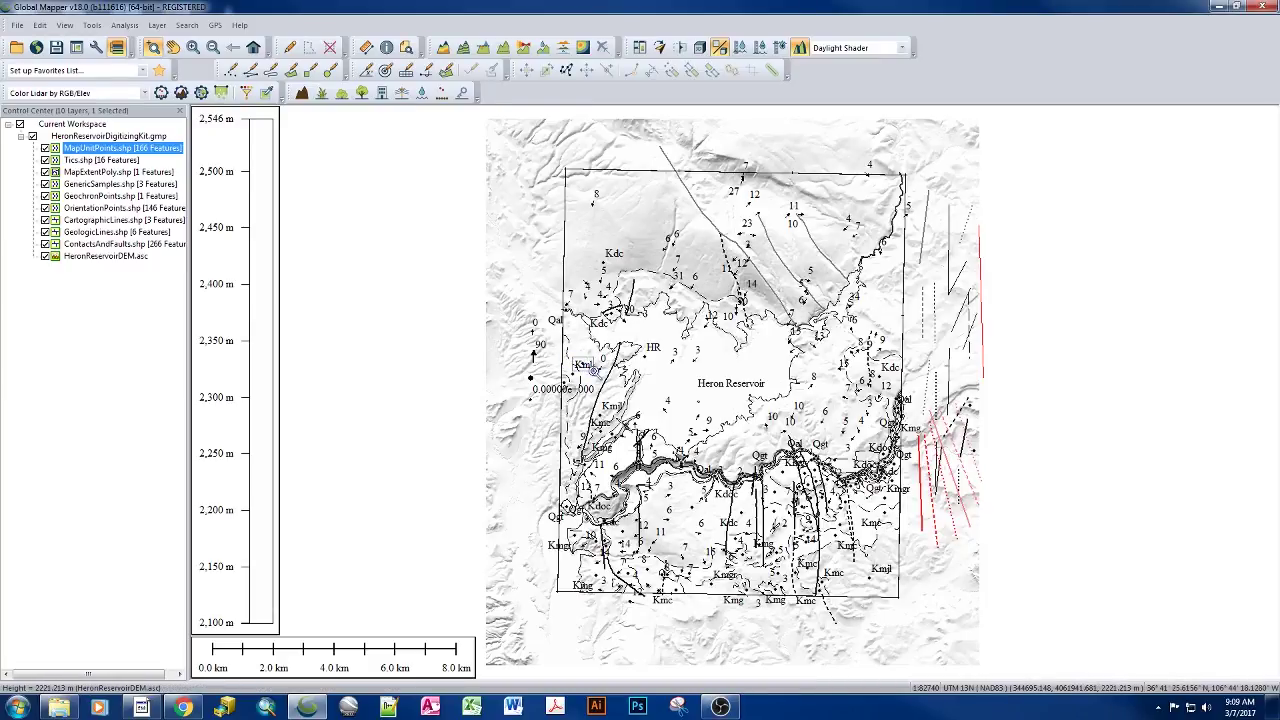
# Zoom in on the Kmgr point from the 8 km view to about a 200 m scale.
pyautogui.scroll(10, 593, 371)
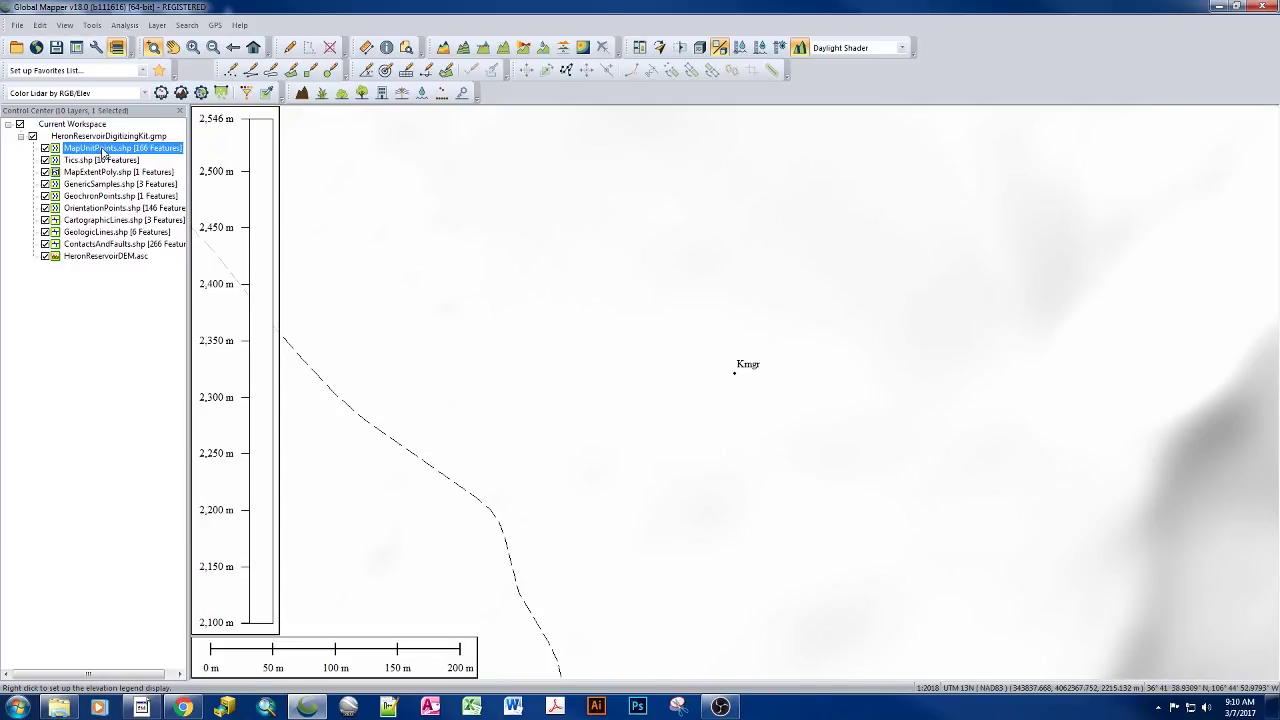
# Show the Configuration dialog's Point Styles page, scrolled to the top of the types list, and shift it right.
pyautogui.click(96, 47)
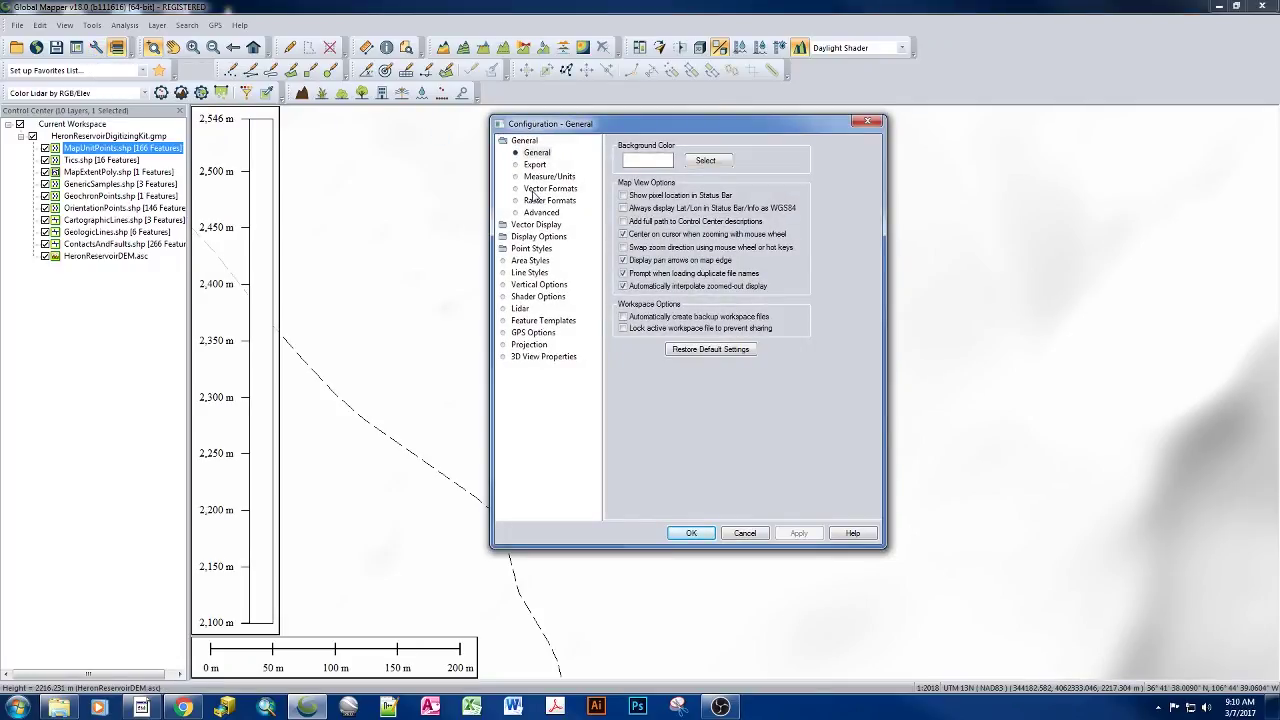
pyautogui.click(531, 248)
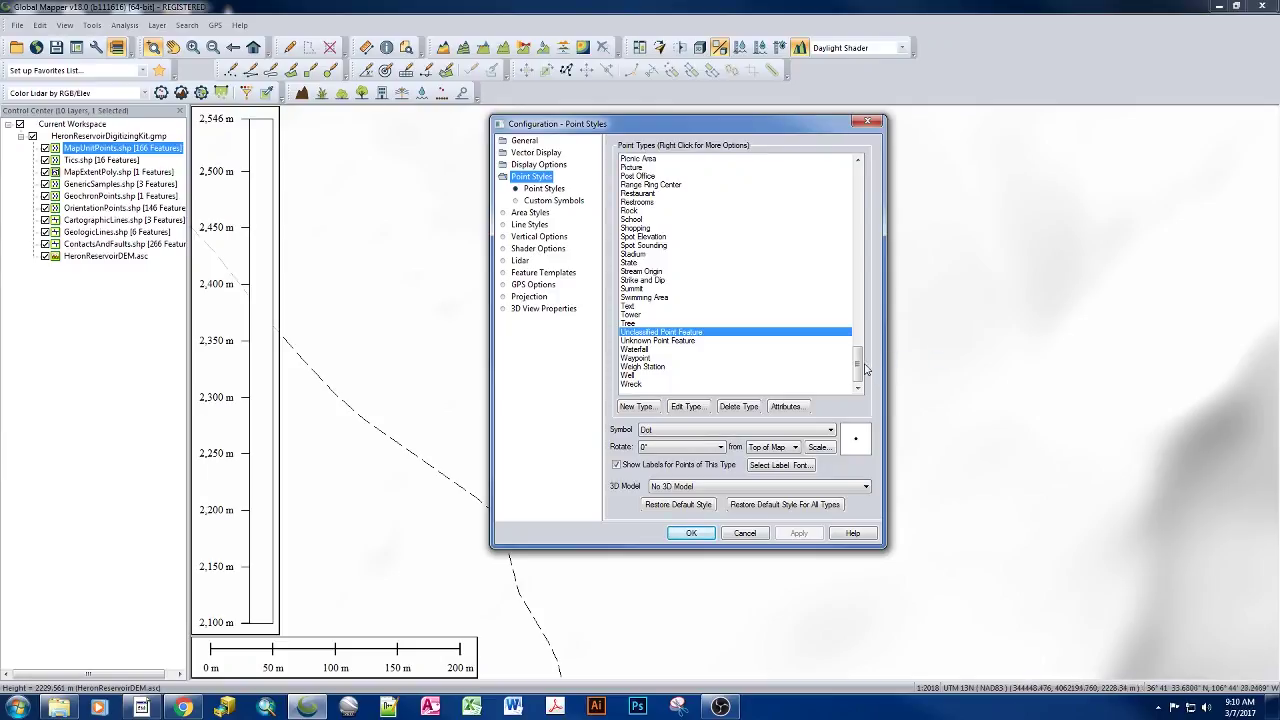
pyautogui.moveTo(857, 368); pyautogui.dragTo(860, 188)
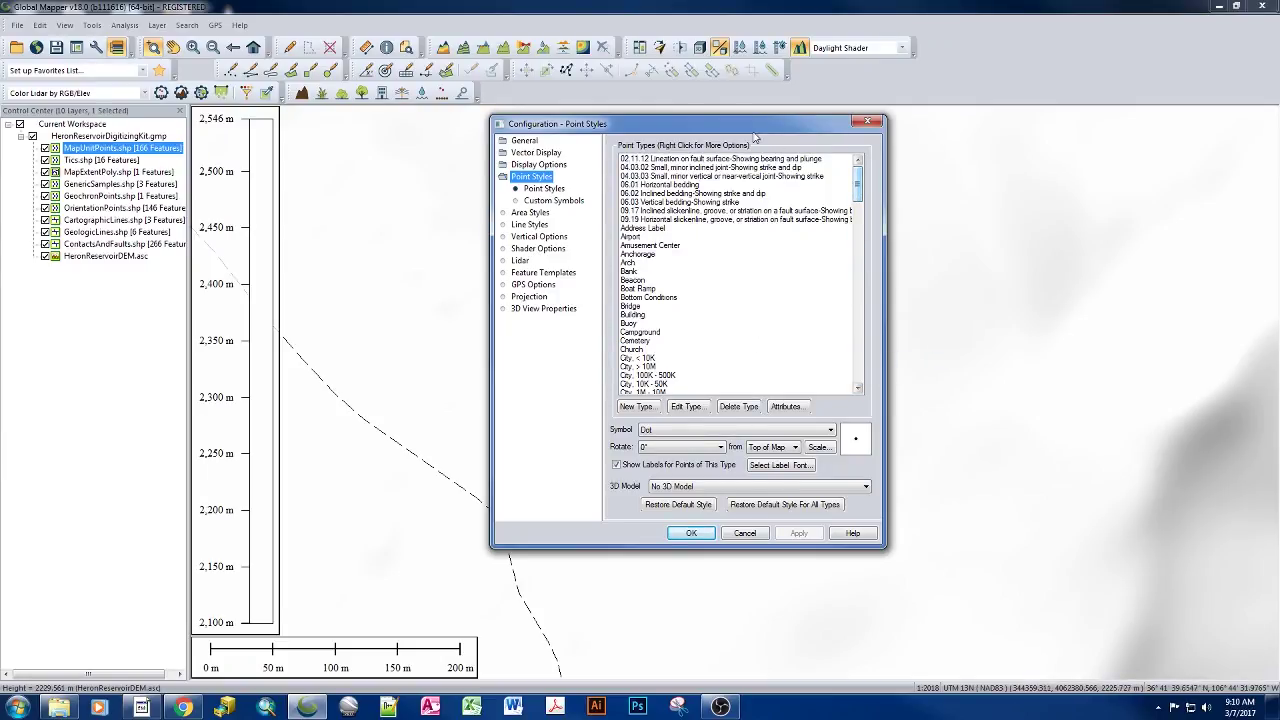
pyautogui.moveTo(748, 126); pyautogui.dragTo(1078, 134)
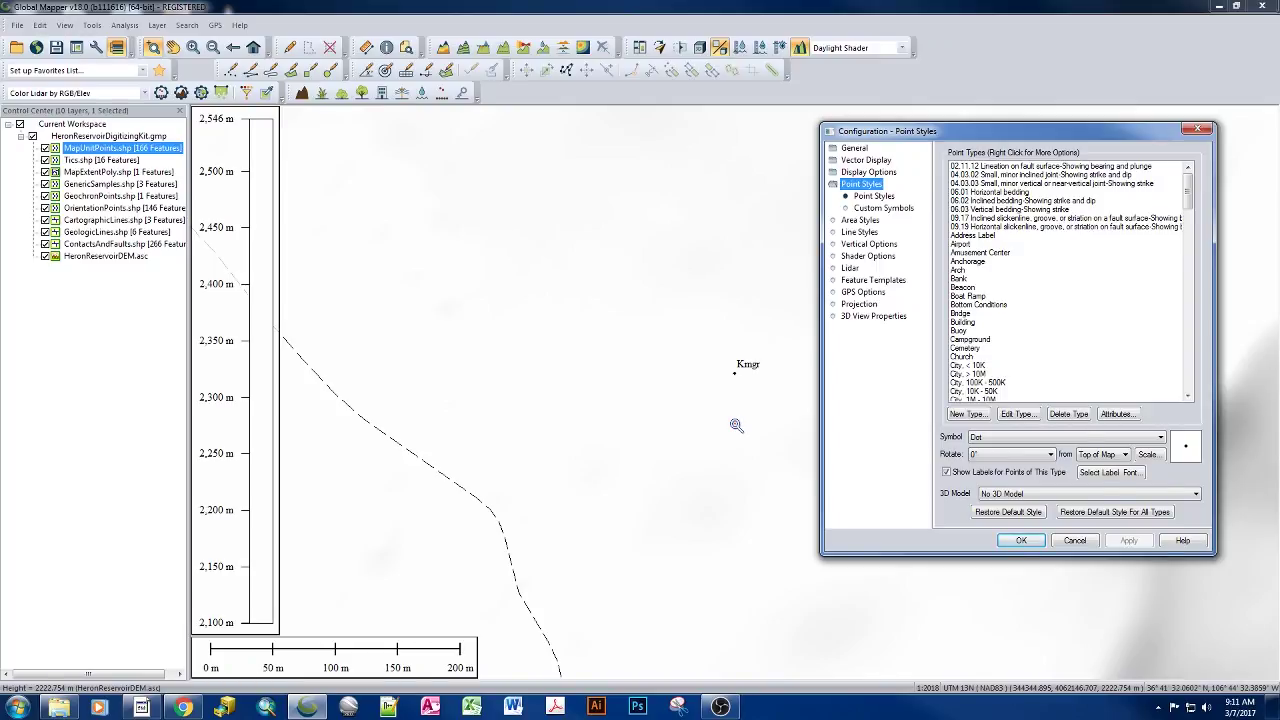
# Create a new point type named 999-Kmgr.
pyautogui.click(965, 418)
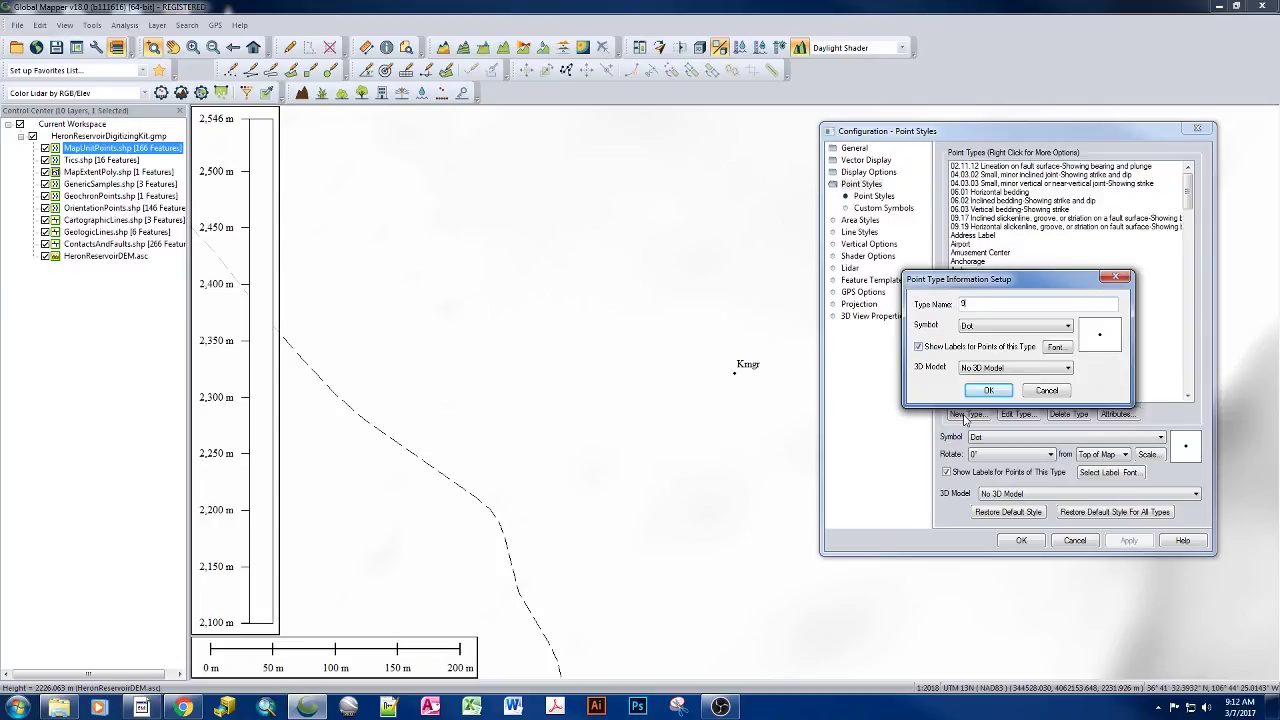
pyautogui.write('999')
pyautogui.write('00')
pyautogui.write('999')
pyautogui.write('-Kmgr')
pyautogui.click(989, 391)
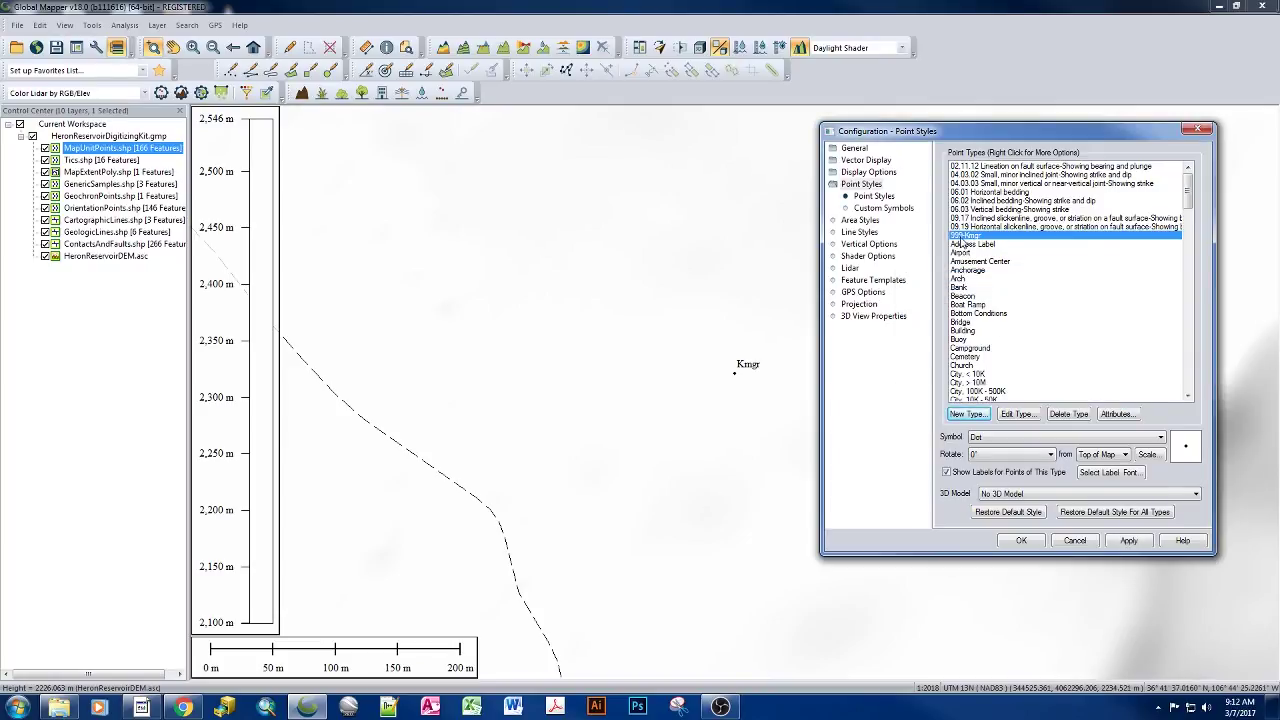
# Give the 999-Kmgr type a default DataSourceID attribute of DS02.
pyautogui.click(1115, 414)
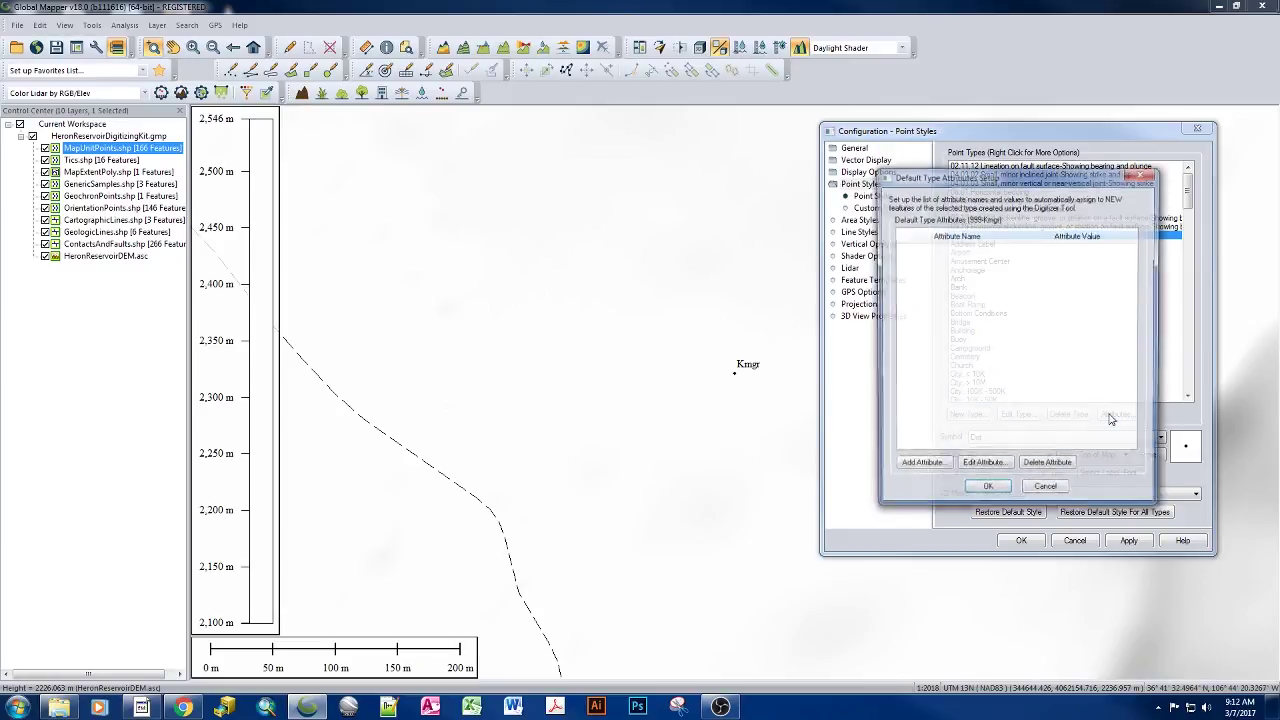
pyautogui.click(931, 472)
pyautogui.click(1085, 337)
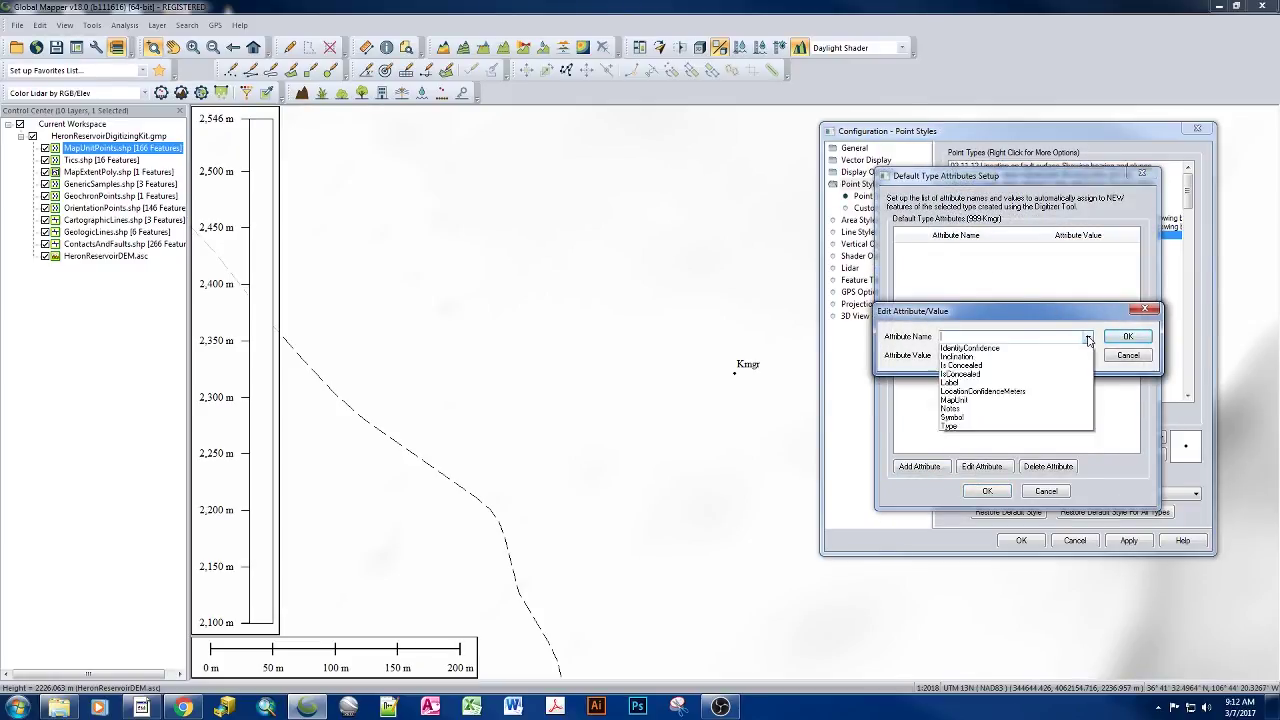
pyautogui.click(976, 358)
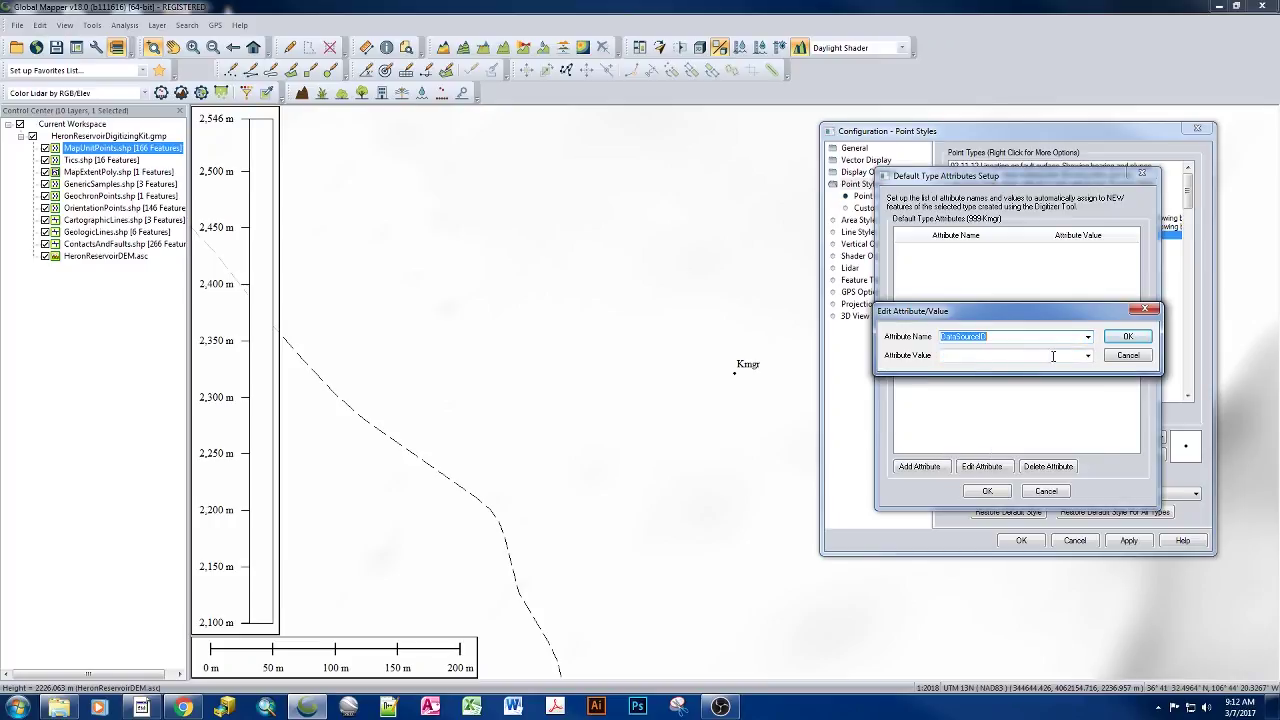
pyautogui.click(1088, 356)
pyautogui.click(982, 378)
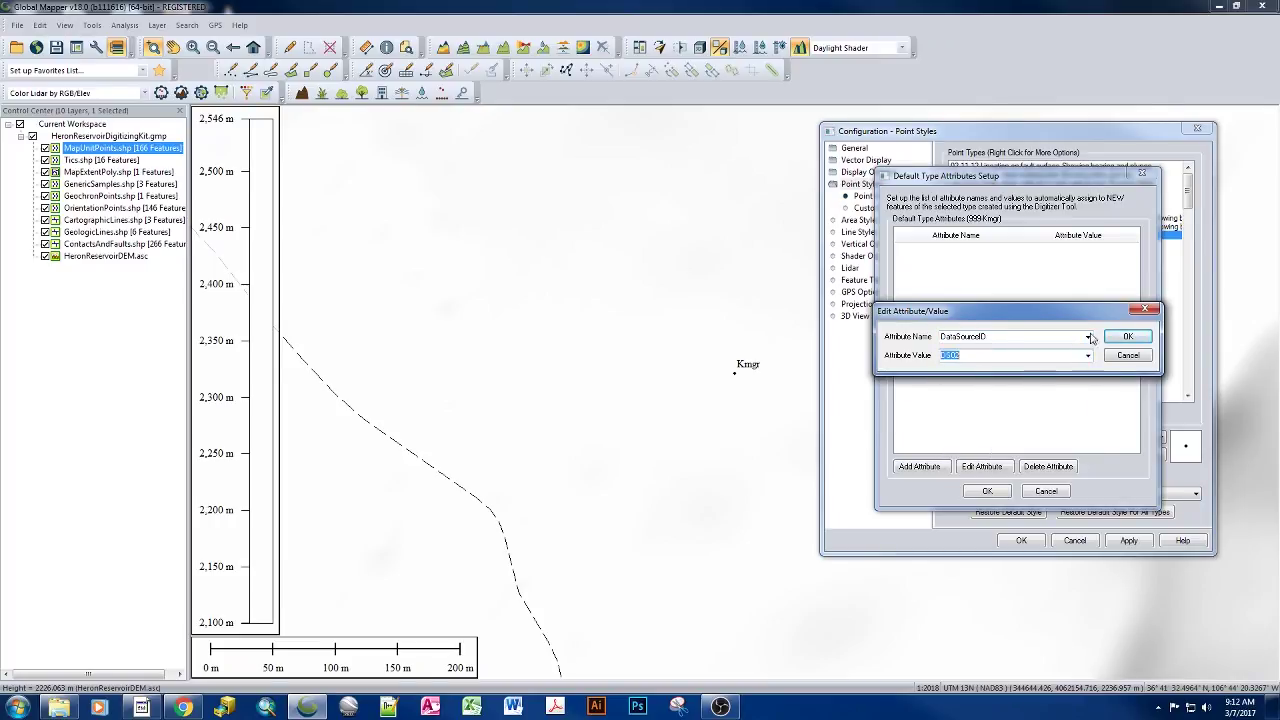
pyautogui.click(1128, 336)
# Add a default ExistenceConfidence attribute set to certain.
pyautogui.click(920, 467)
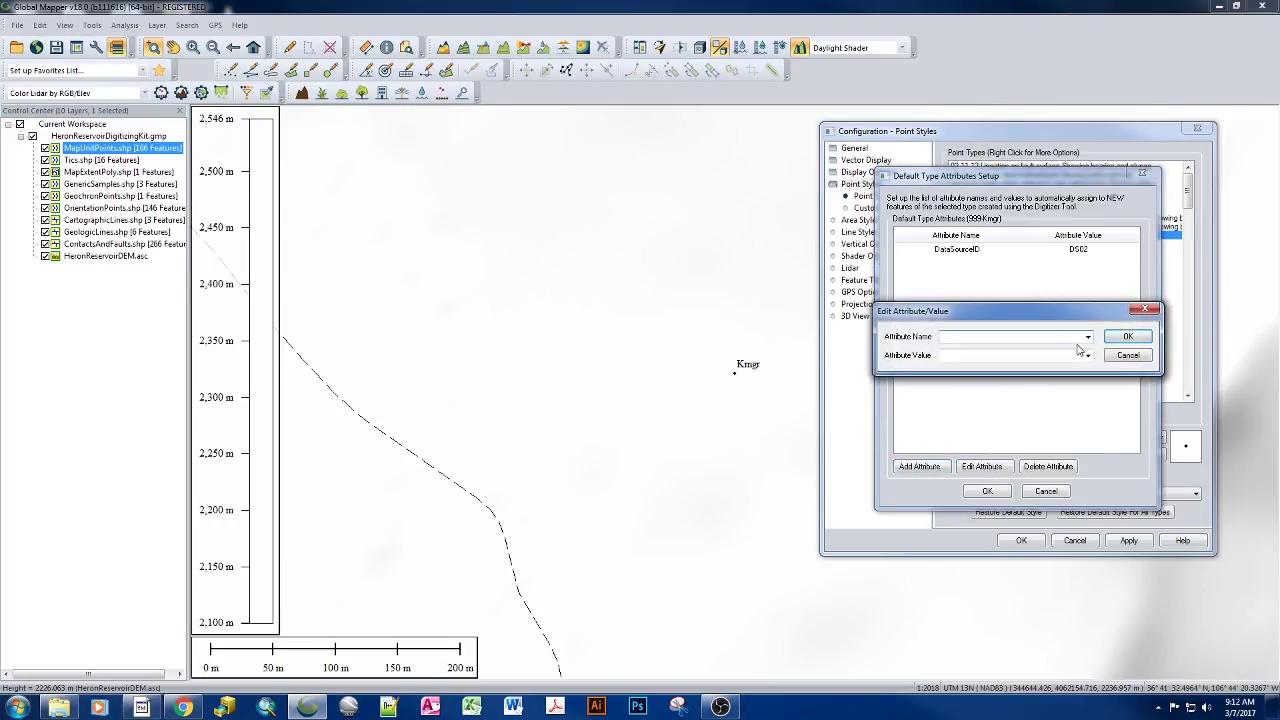
pyautogui.click(1087, 337)
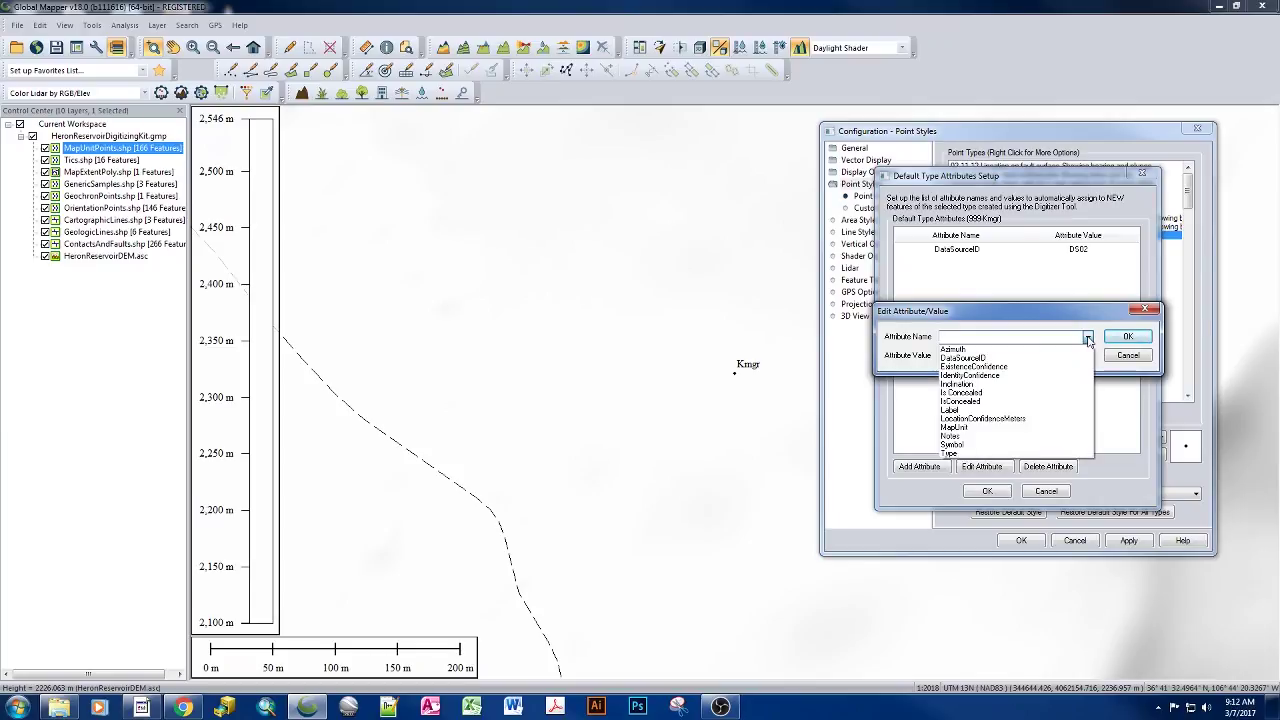
pyautogui.click(1014, 367)
pyautogui.click(1088, 356)
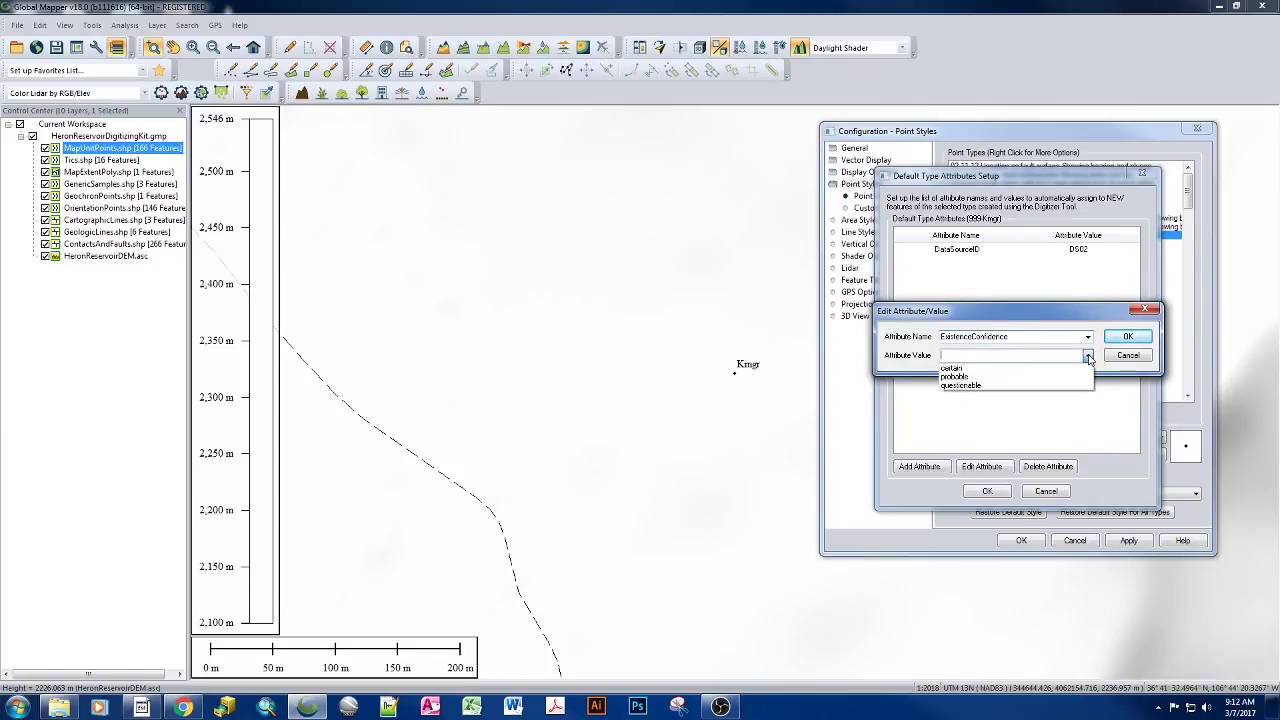
pyautogui.click(1024, 369)
pyautogui.click(1128, 336)
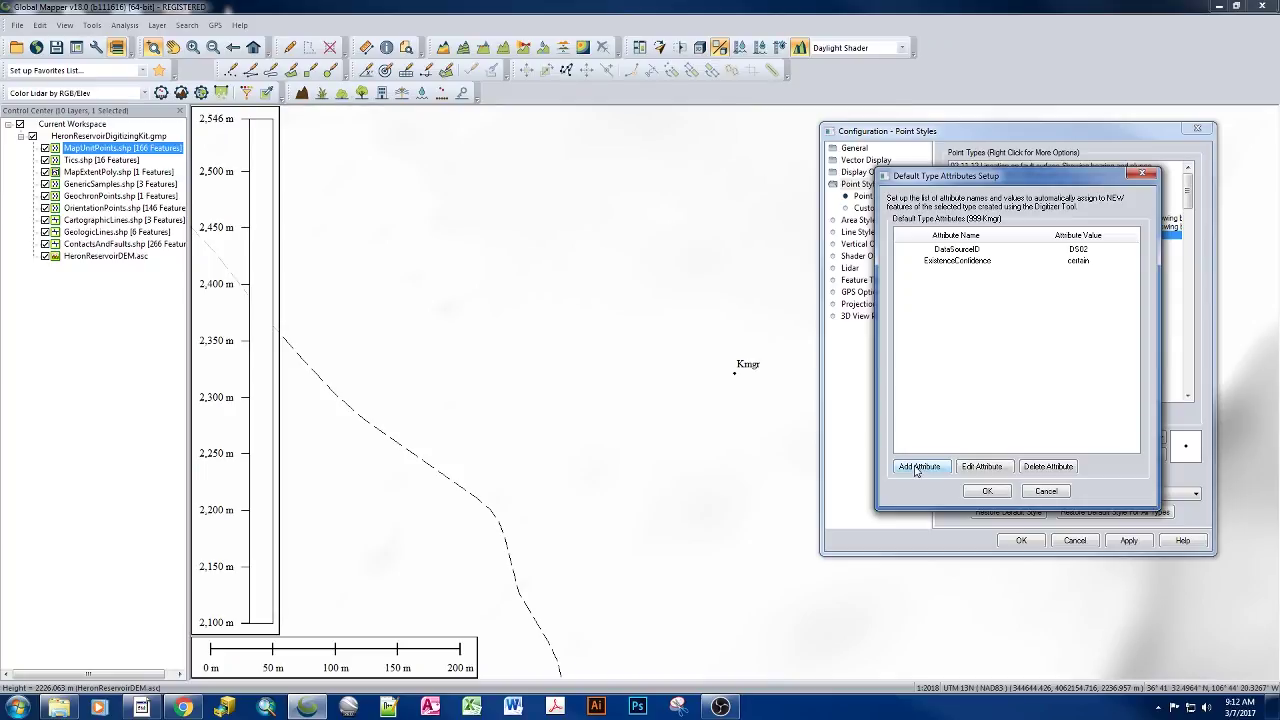
# Add a default IdentityConfidence attribute set to certain.
pyautogui.click(916, 467)
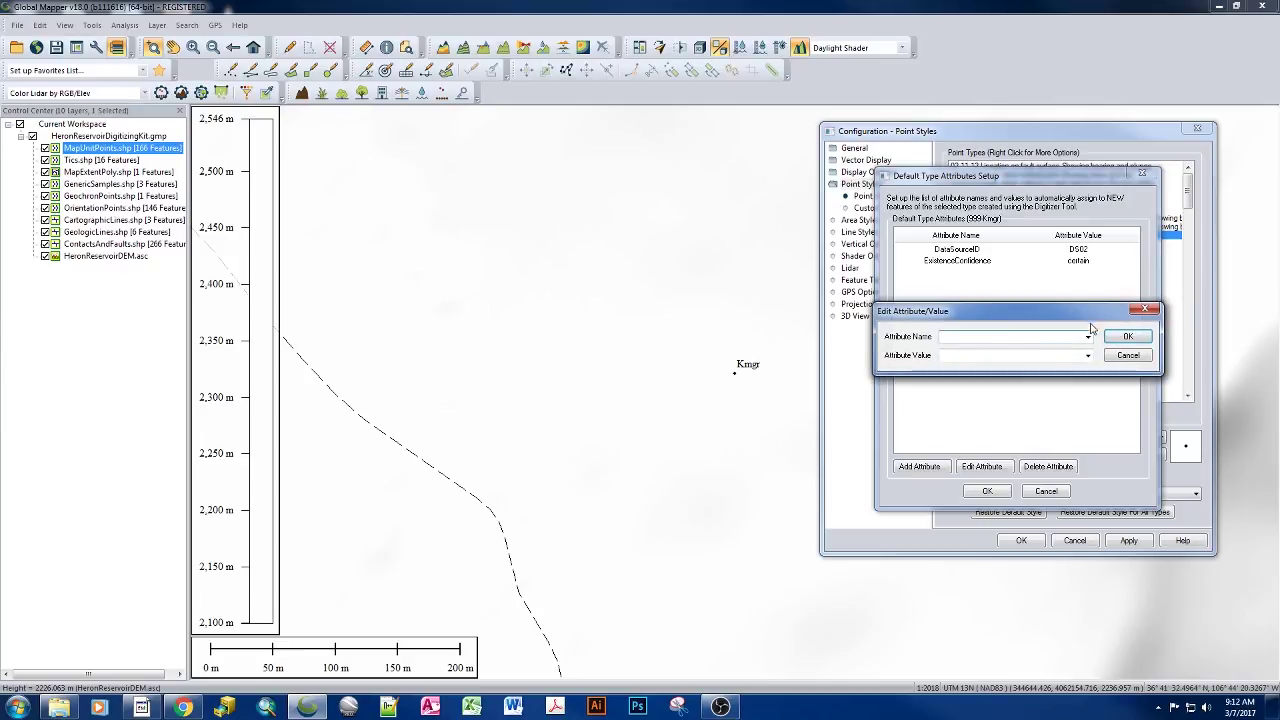
pyautogui.click(1088, 337)
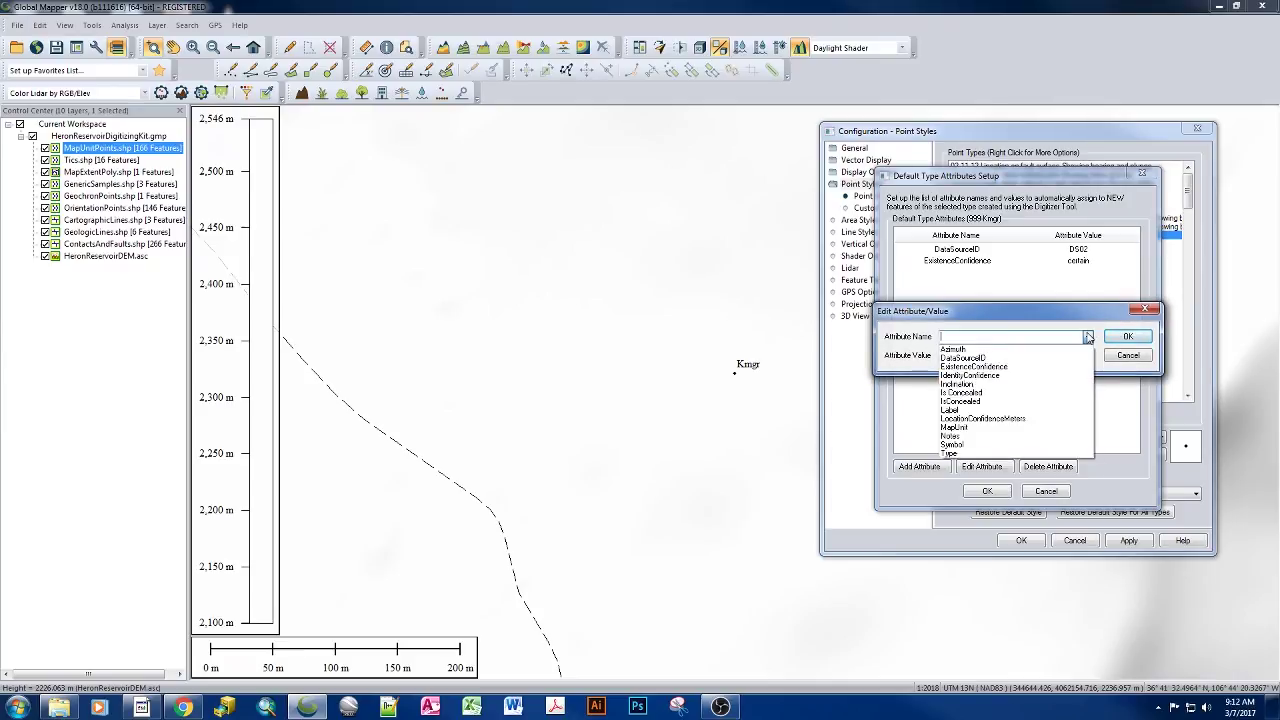
pyautogui.click(978, 380)
pyautogui.click(1088, 356)
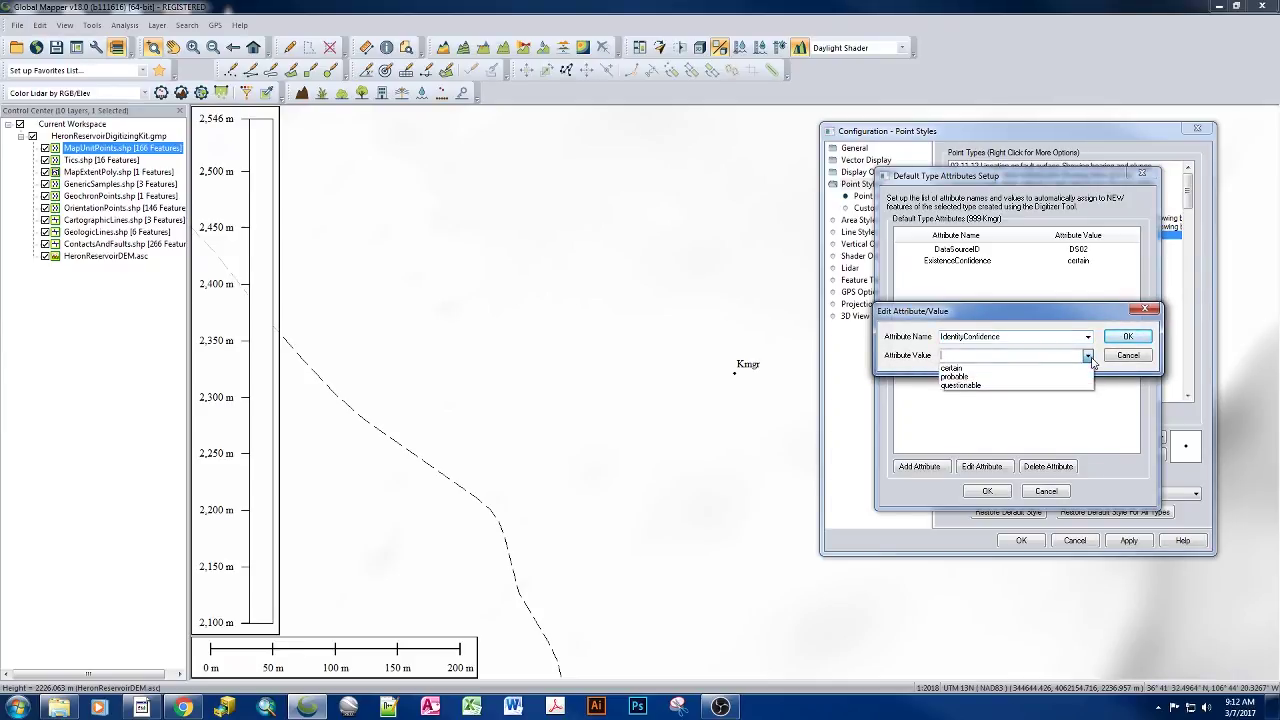
pyautogui.click(1013, 369)
pyautogui.click(1127, 337)
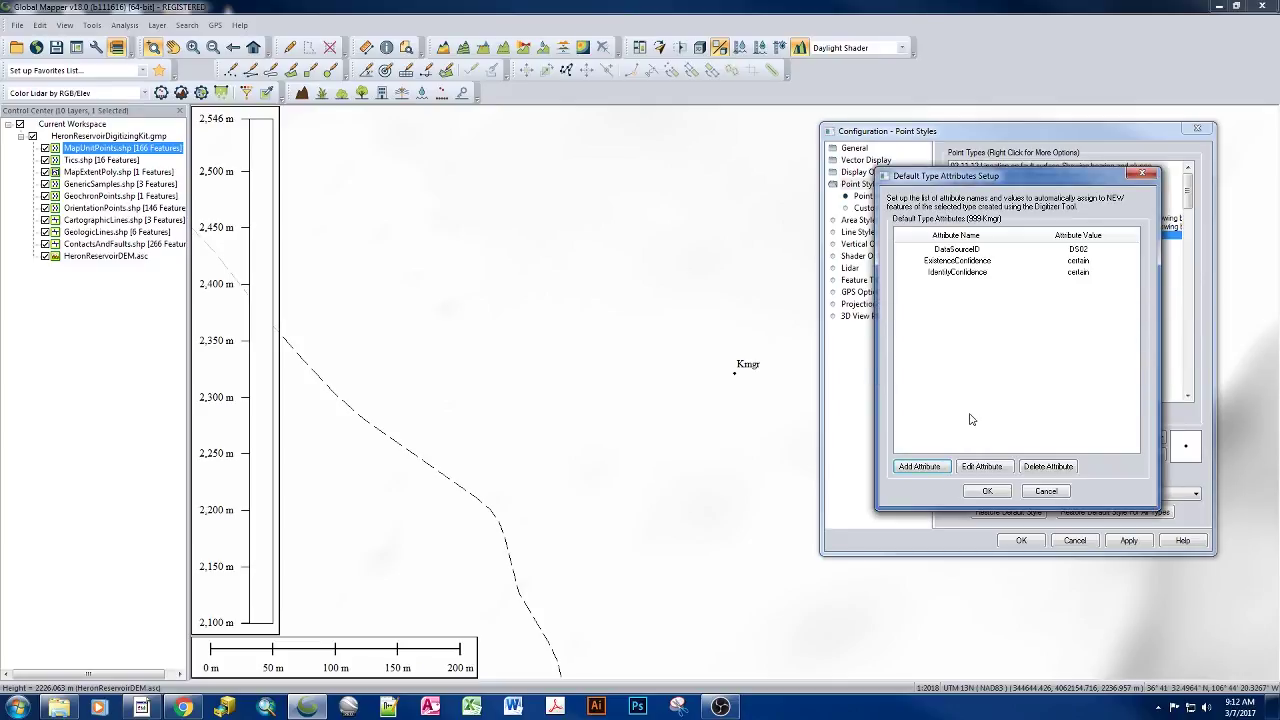
pyautogui.click(920, 467)
pyautogui.click(1088, 337)
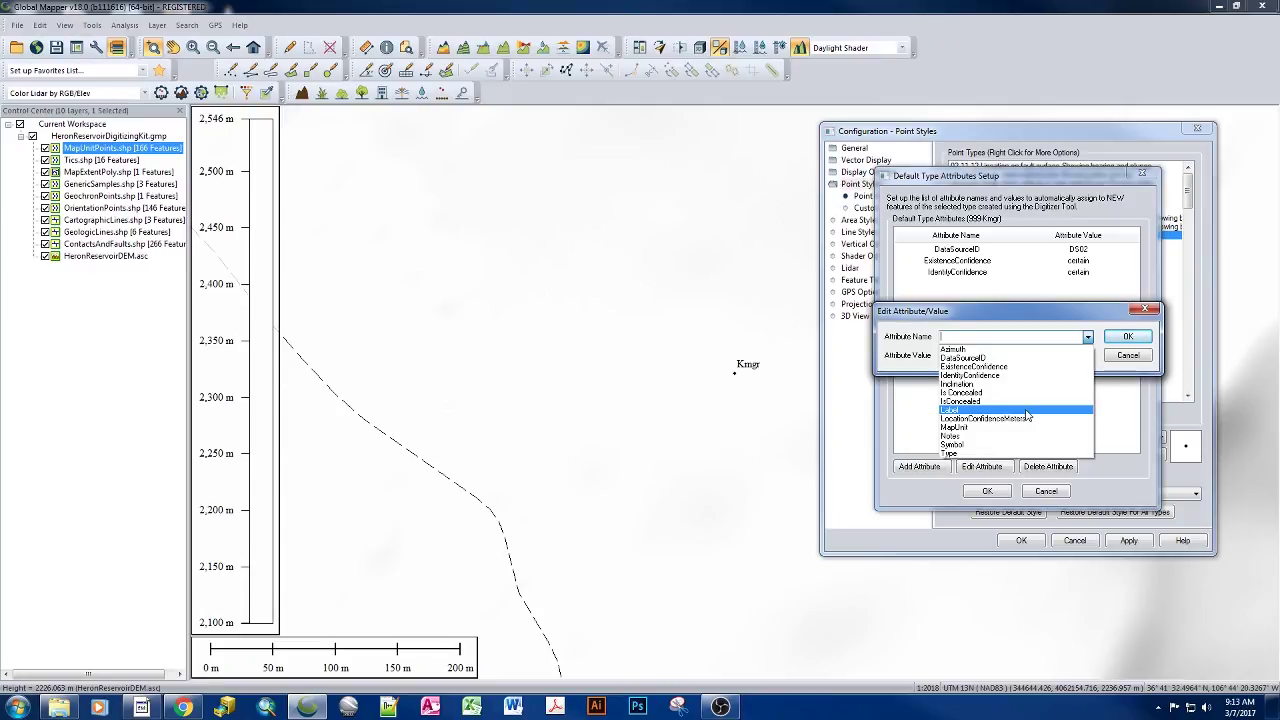
# Add a Label default attribute with value Kmgr.
pyautogui.click(1027, 411)
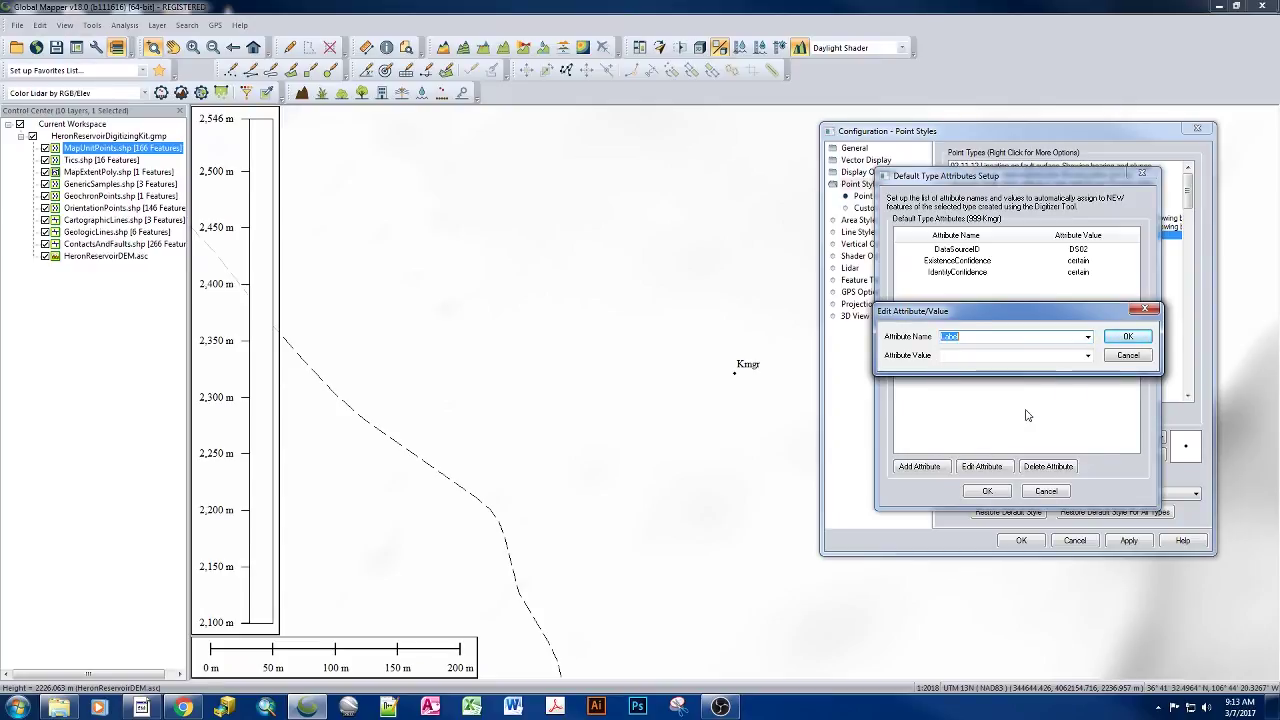
pyautogui.click(1116, 341)
pyautogui.doubleClick(958, 286)
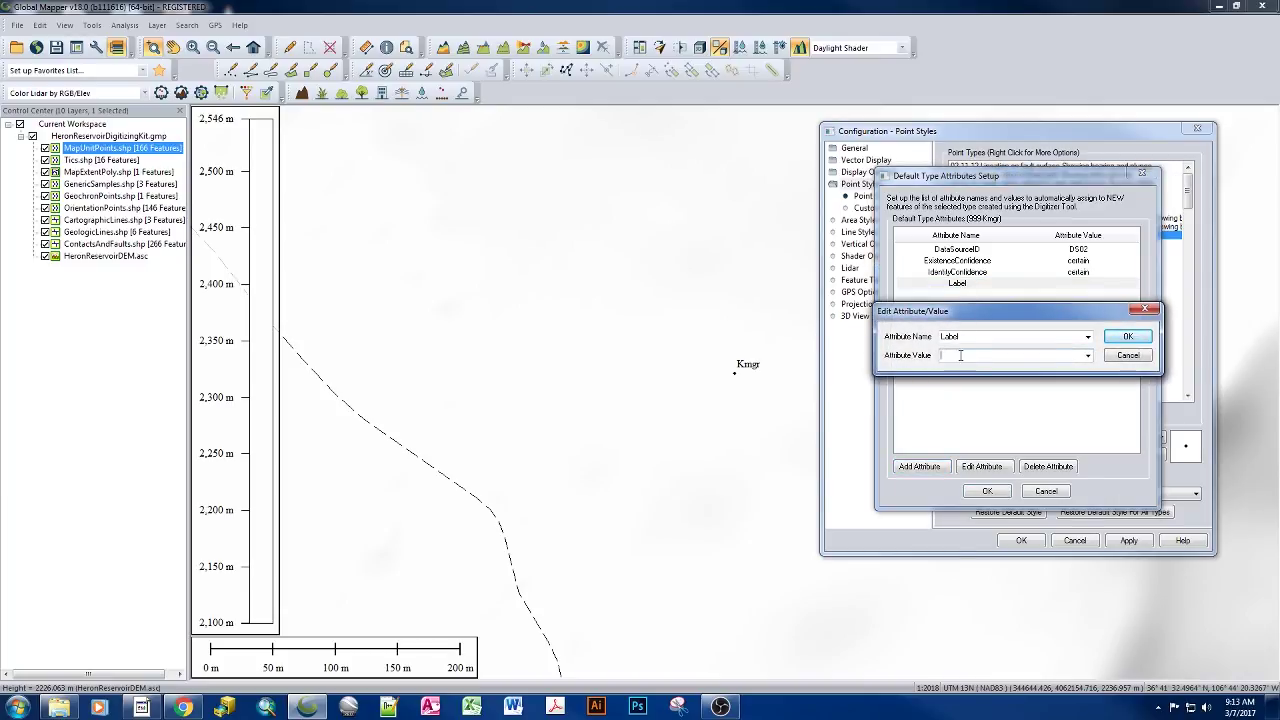
pyautogui.write('Kmgr')
pyautogui.click(1127, 338)
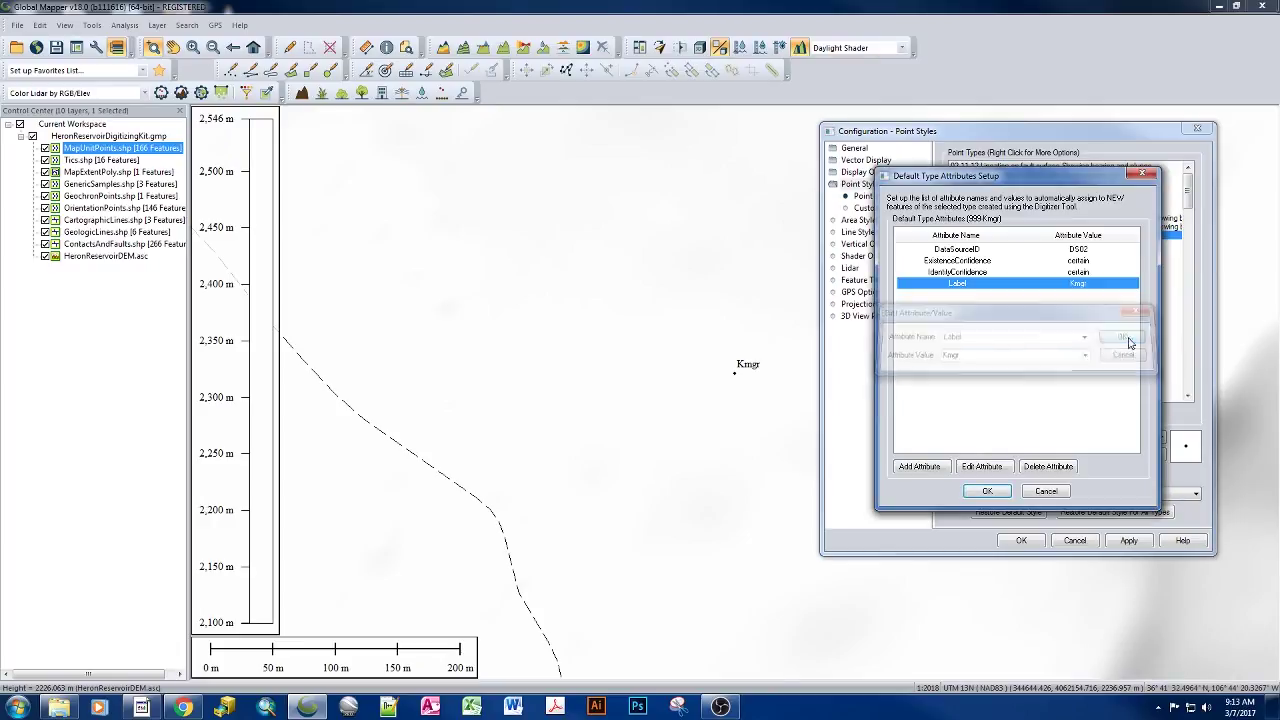
# Add a MapUnit default attribute with value Kmgr.
pyautogui.click(919, 467)
pyautogui.click(1087, 337)
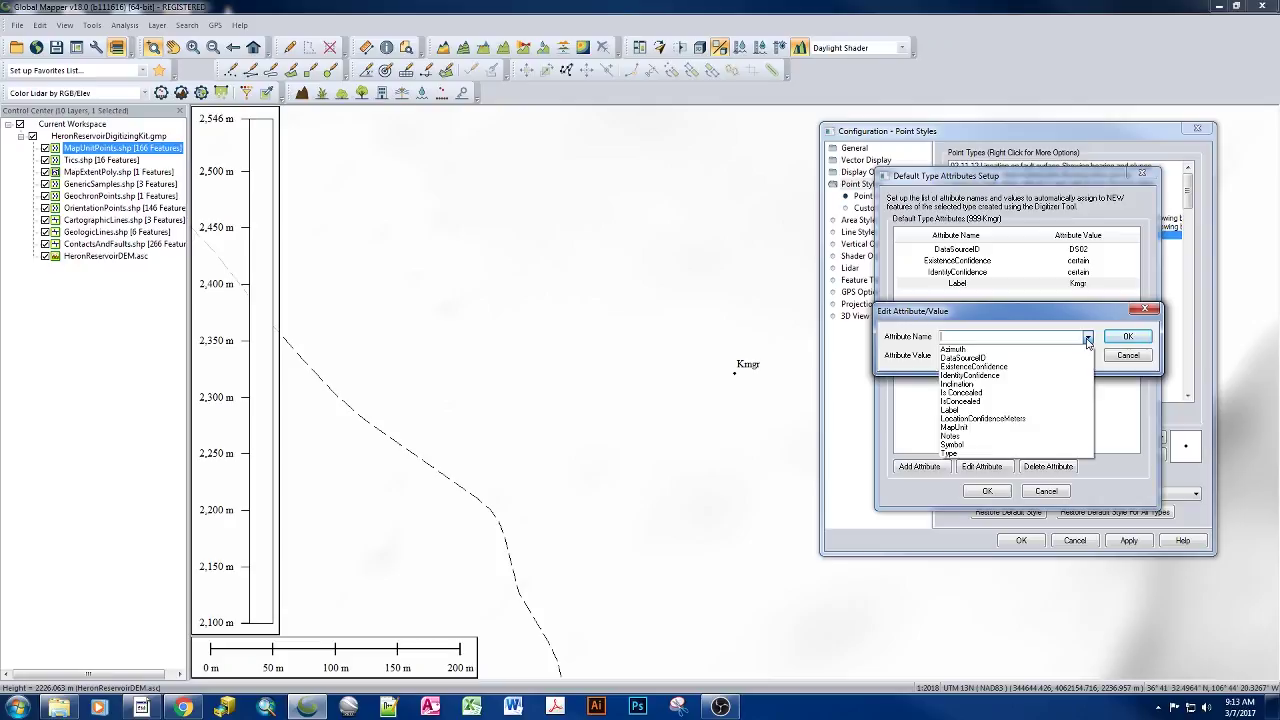
pyautogui.click(978, 446)
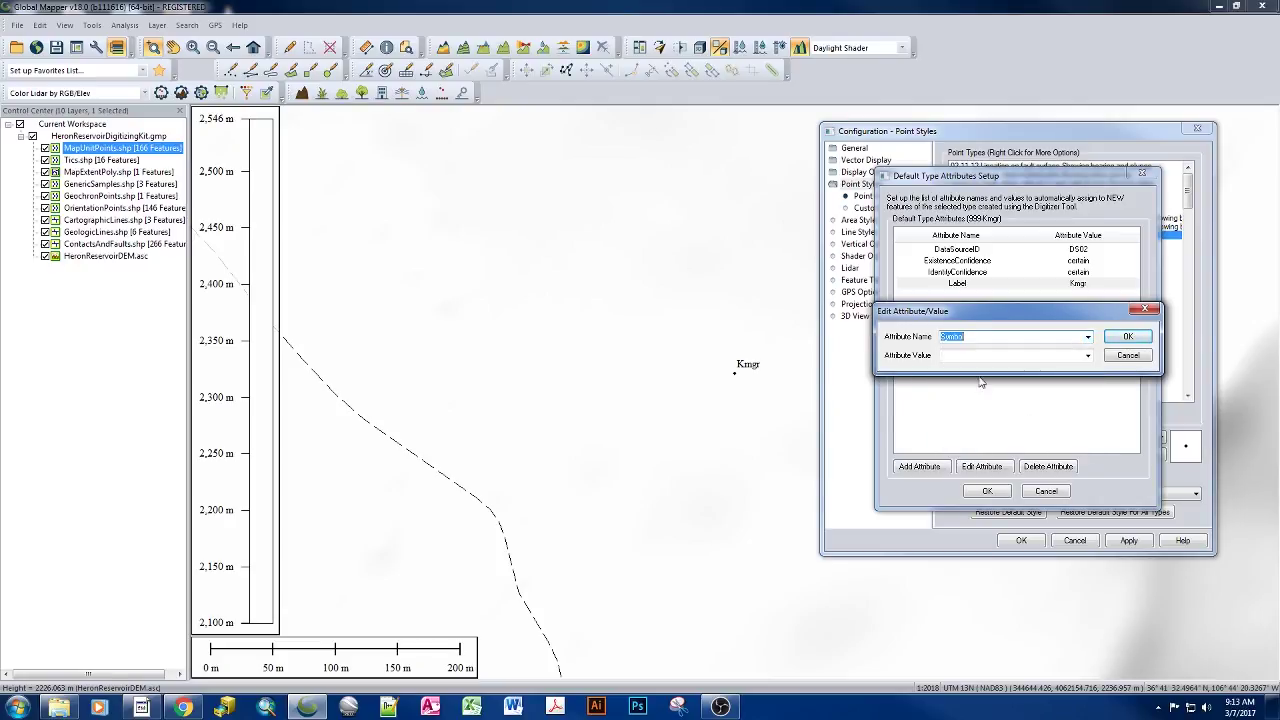
pyautogui.click(1122, 355)
pyautogui.click(919, 467)
pyautogui.write('MapUnit')
pyautogui.click(1087, 356)
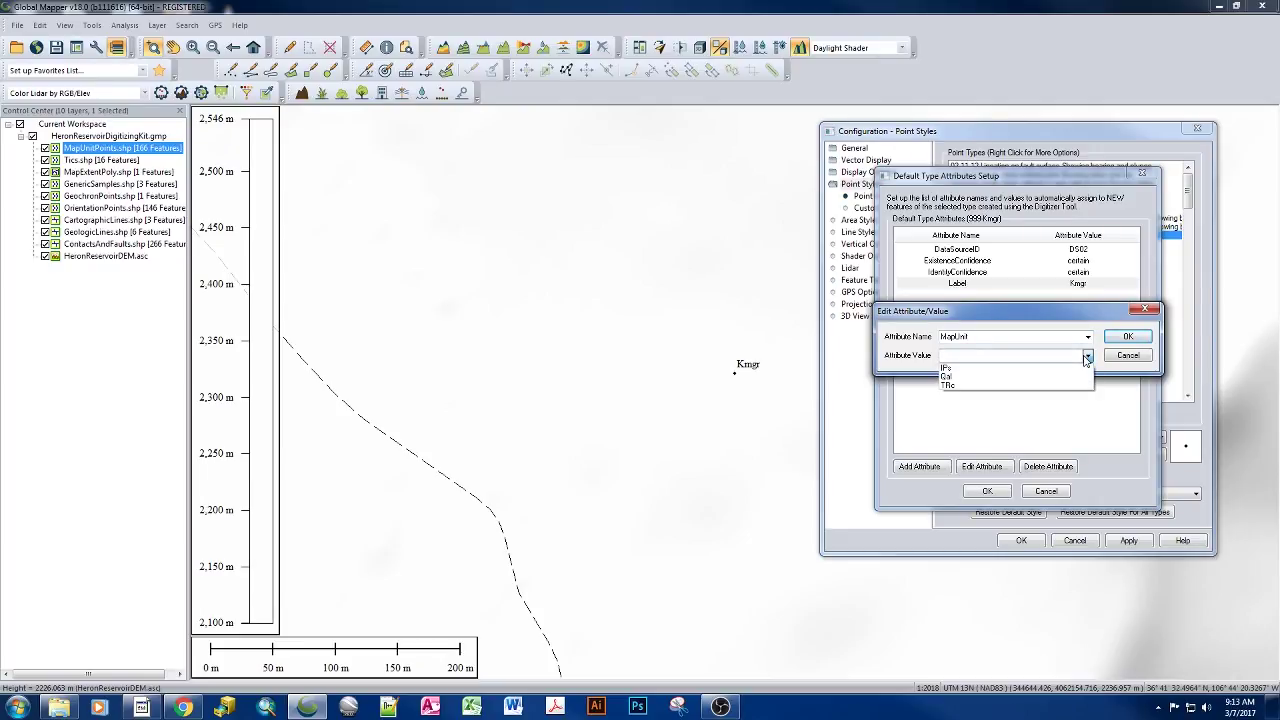
pyautogui.write('Kmgr')
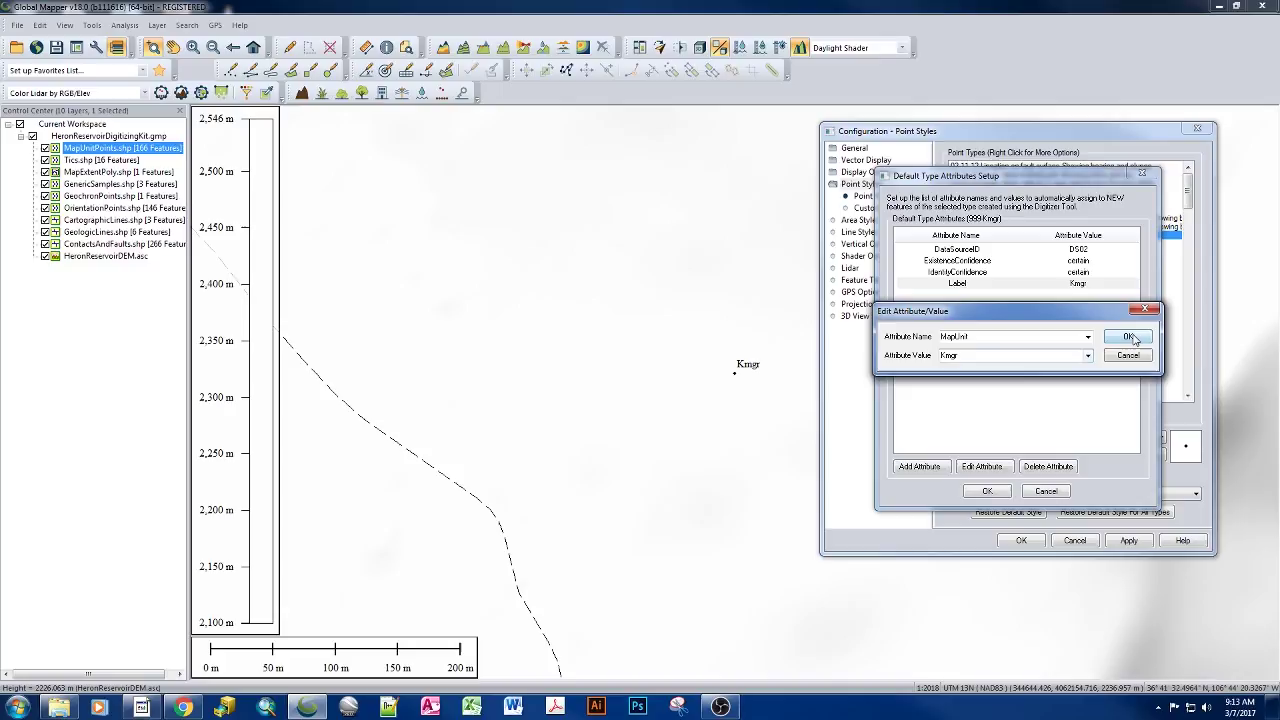
pyautogui.click(1133, 338)
# Begin a Symbol default attribute, entering Kmg as its value.
pyautogui.click(937, 468)
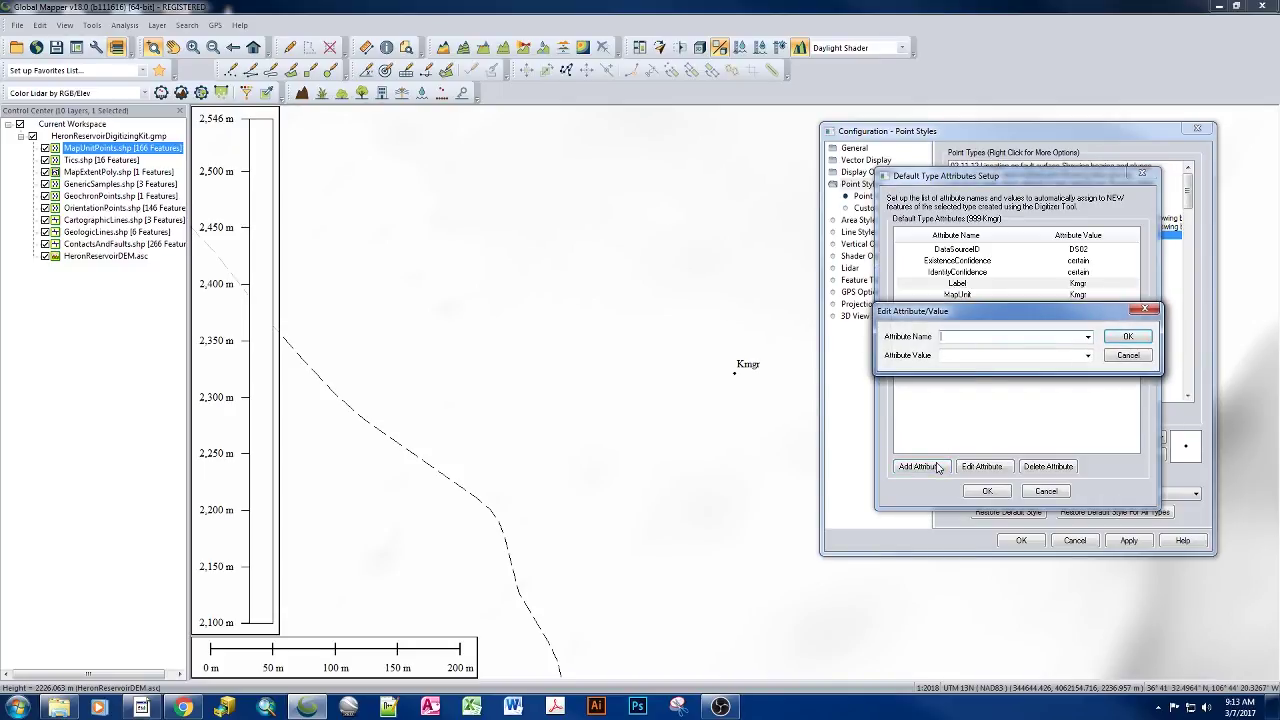
pyautogui.click(1088, 337)
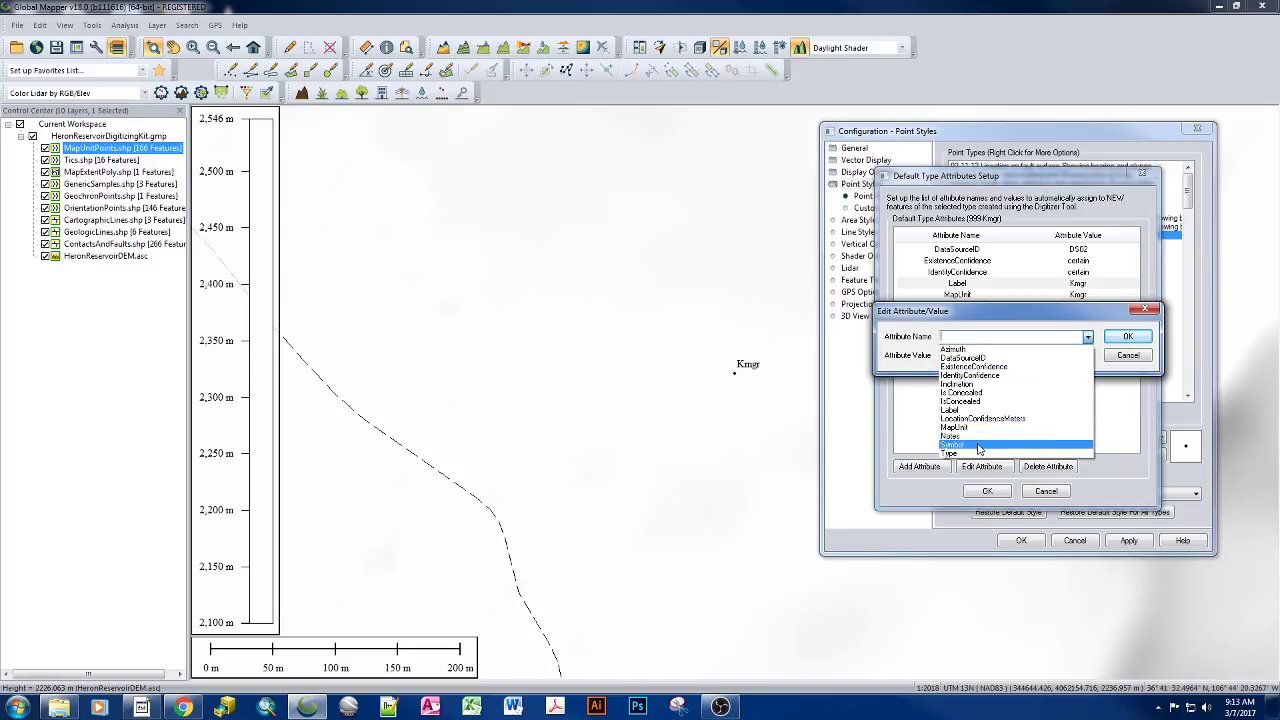
pyautogui.click(980, 444)
pyautogui.click(979, 355)
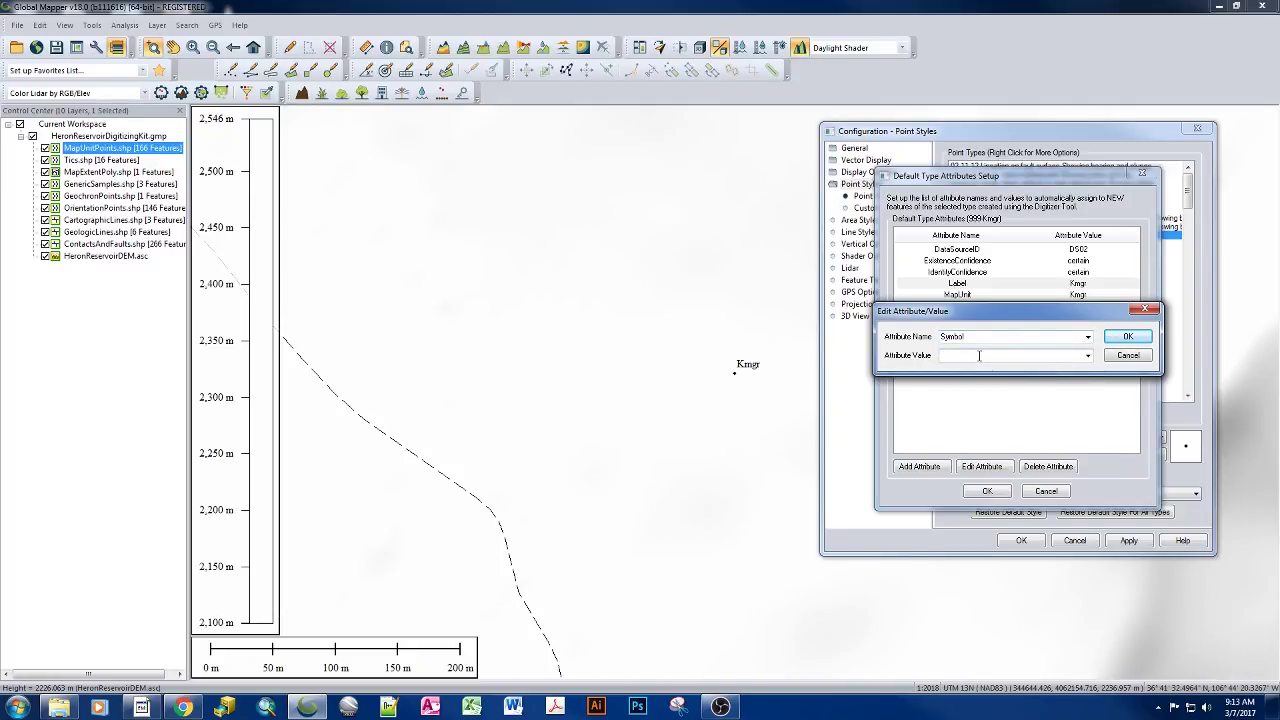
pyautogui.write('Kmgr')
# Confirm Symbol = Kmgr as a default attribute, then select the MapUnit row.
pyautogui.click(1127, 338)
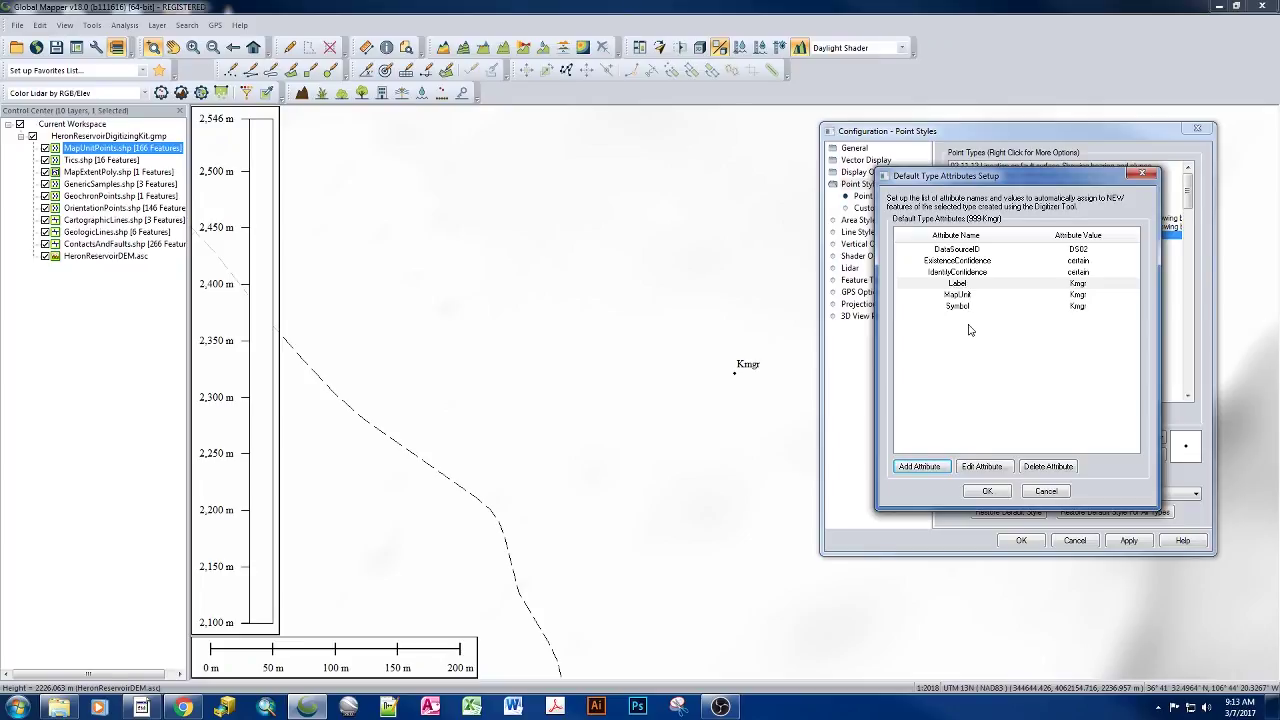
pyautogui.click(969, 296)
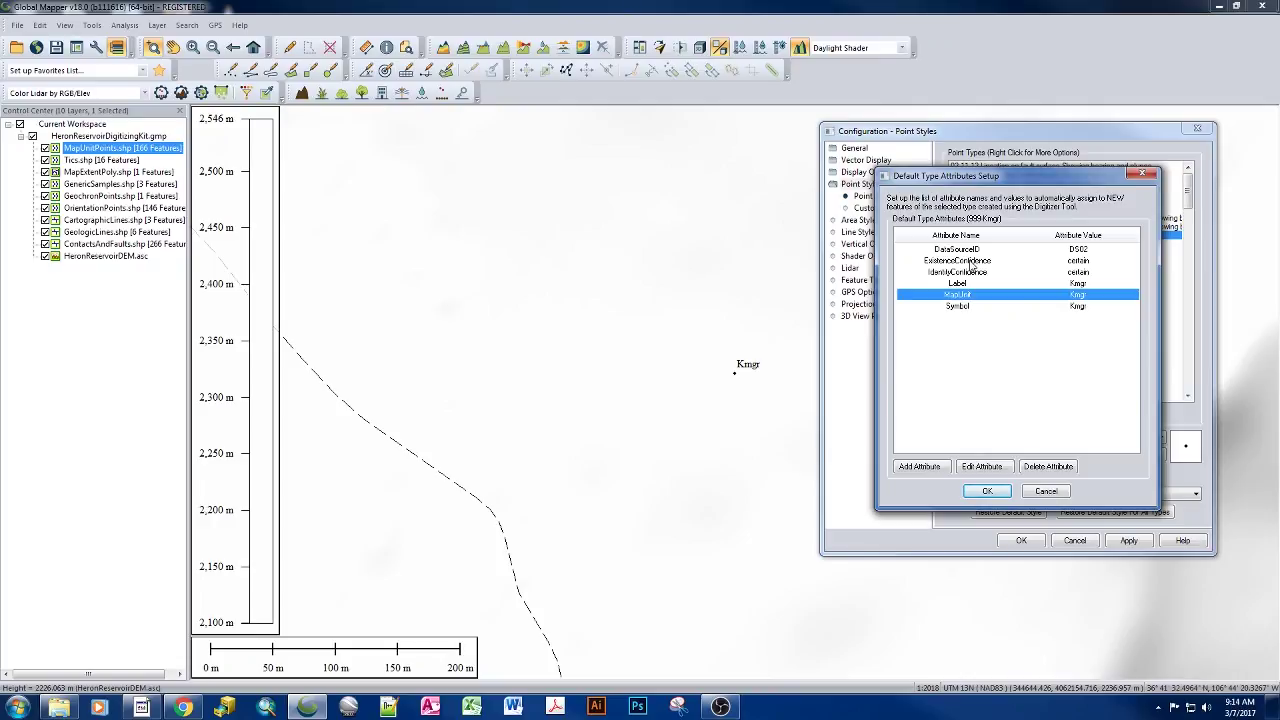
# Change the Label default value from Kmgr to Kmgr?
pyautogui.click(971, 262)
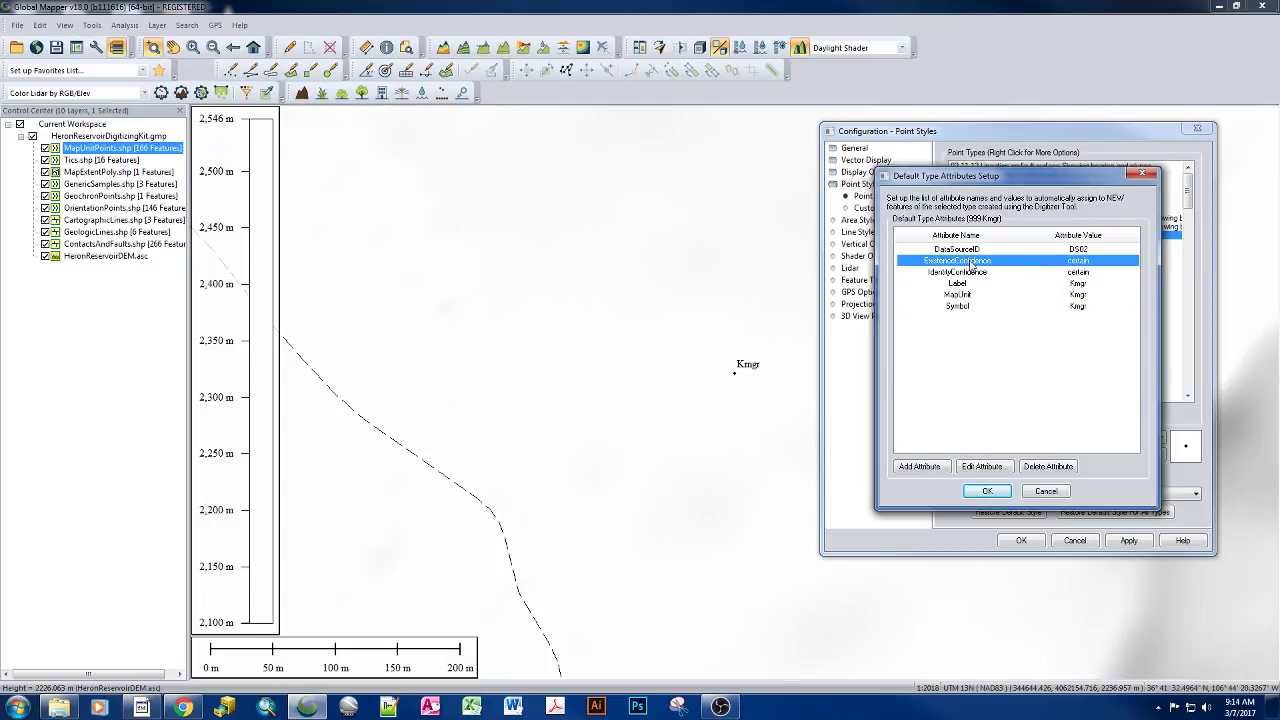
pyautogui.doubleClick(1070, 266)
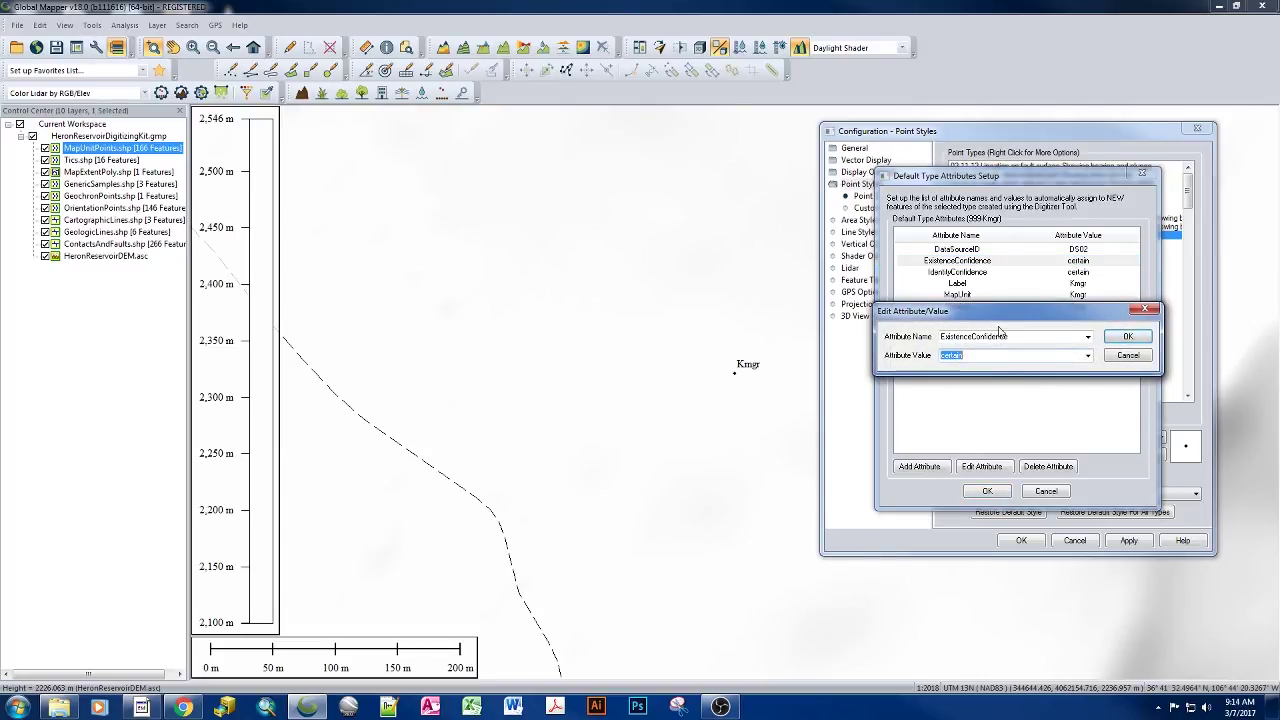
pyautogui.click(1089, 356)
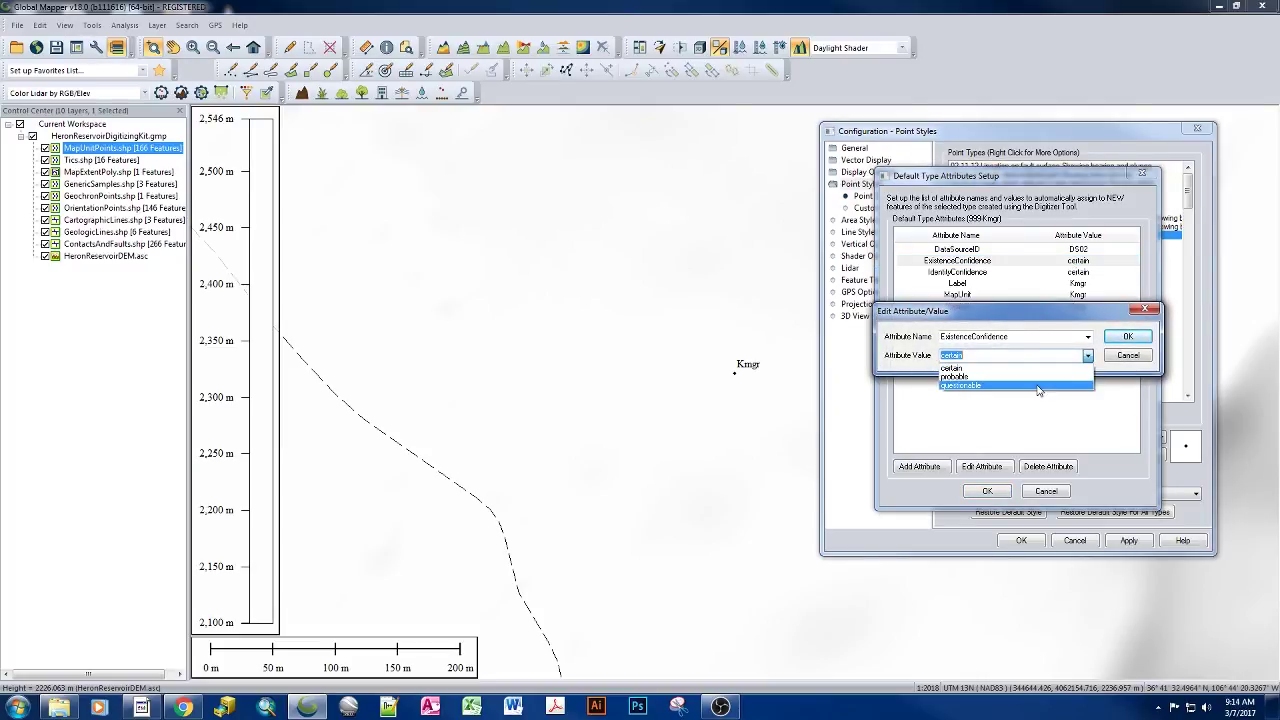
pyautogui.click(1128, 360)
pyautogui.click(1128, 358)
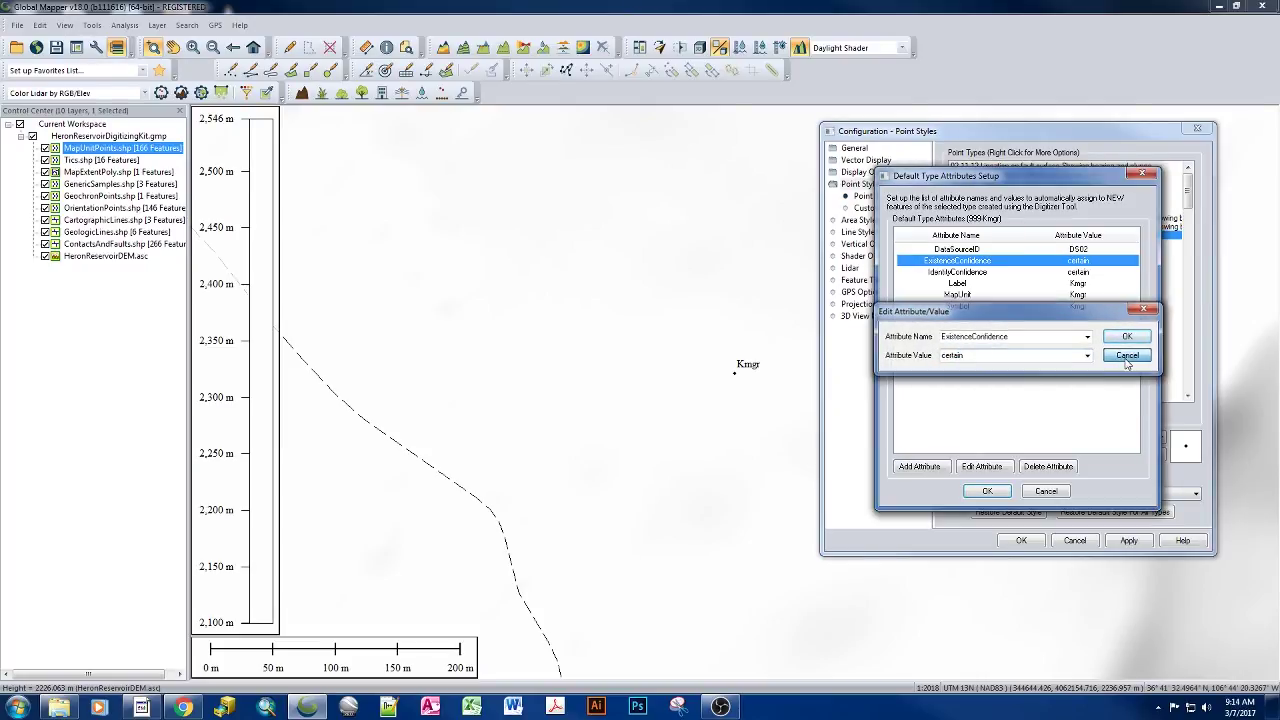
pyautogui.click(966, 285)
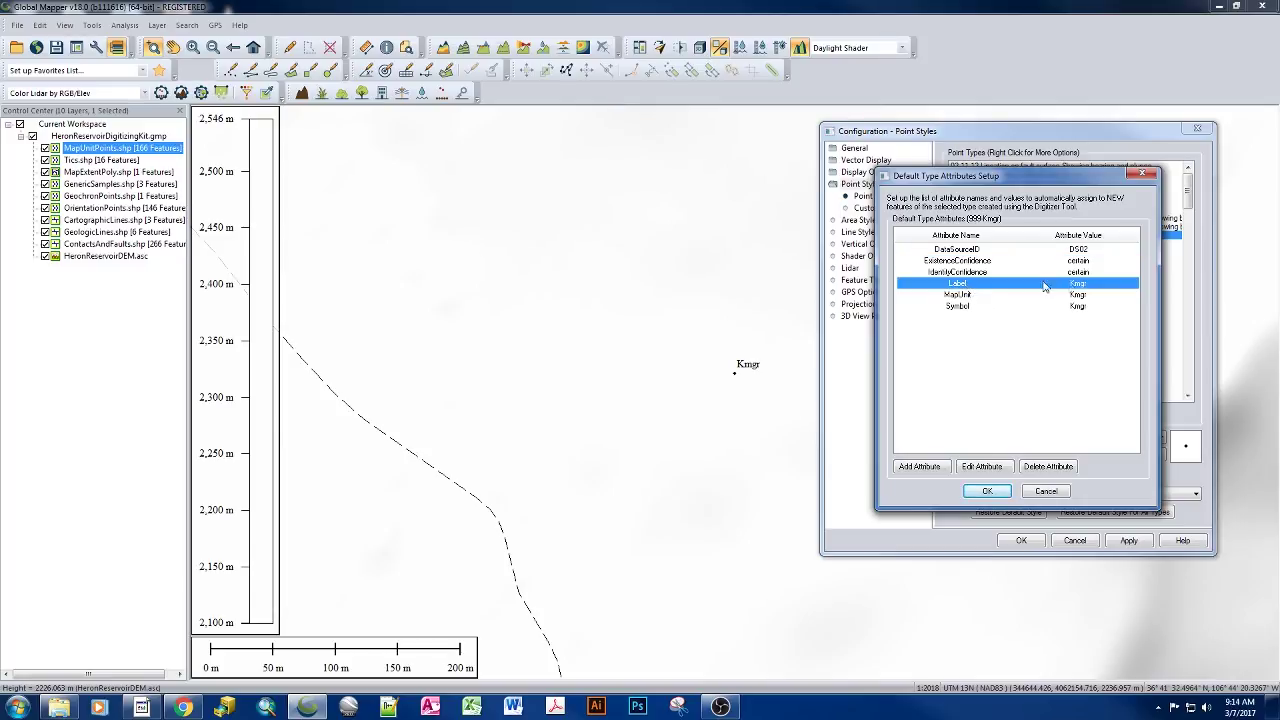
pyautogui.doubleClick(1077, 287)
pyautogui.click(985, 356)
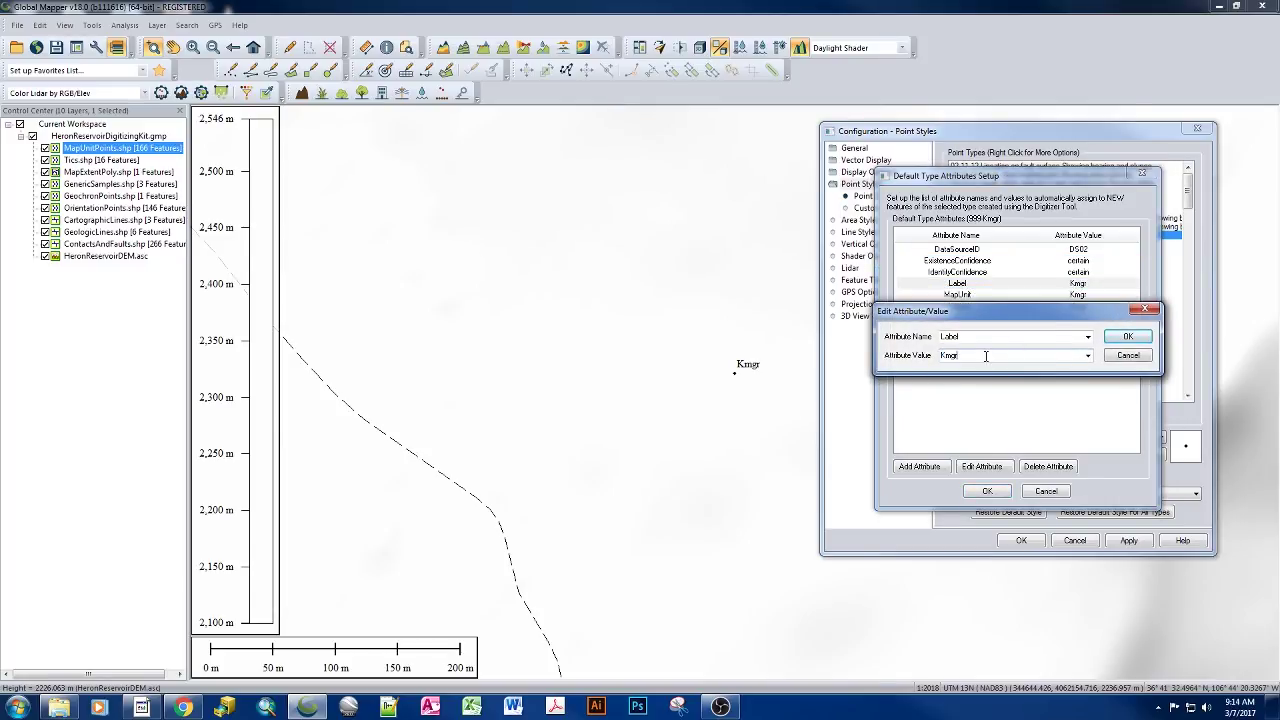
pyautogui.write('?')
pyautogui.click(1110, 338)
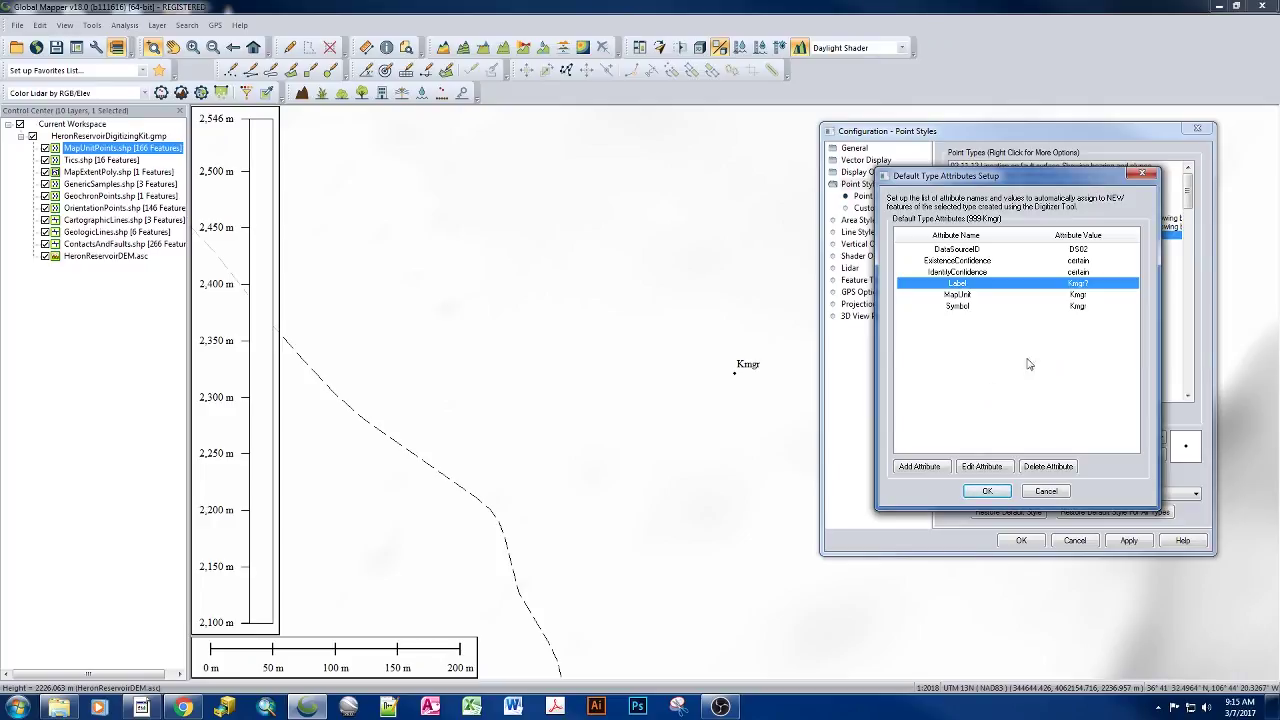
# Set both ExistenceConfidence and IdentityConfidence defaults to questionable.
pyautogui.click(1086, 261)
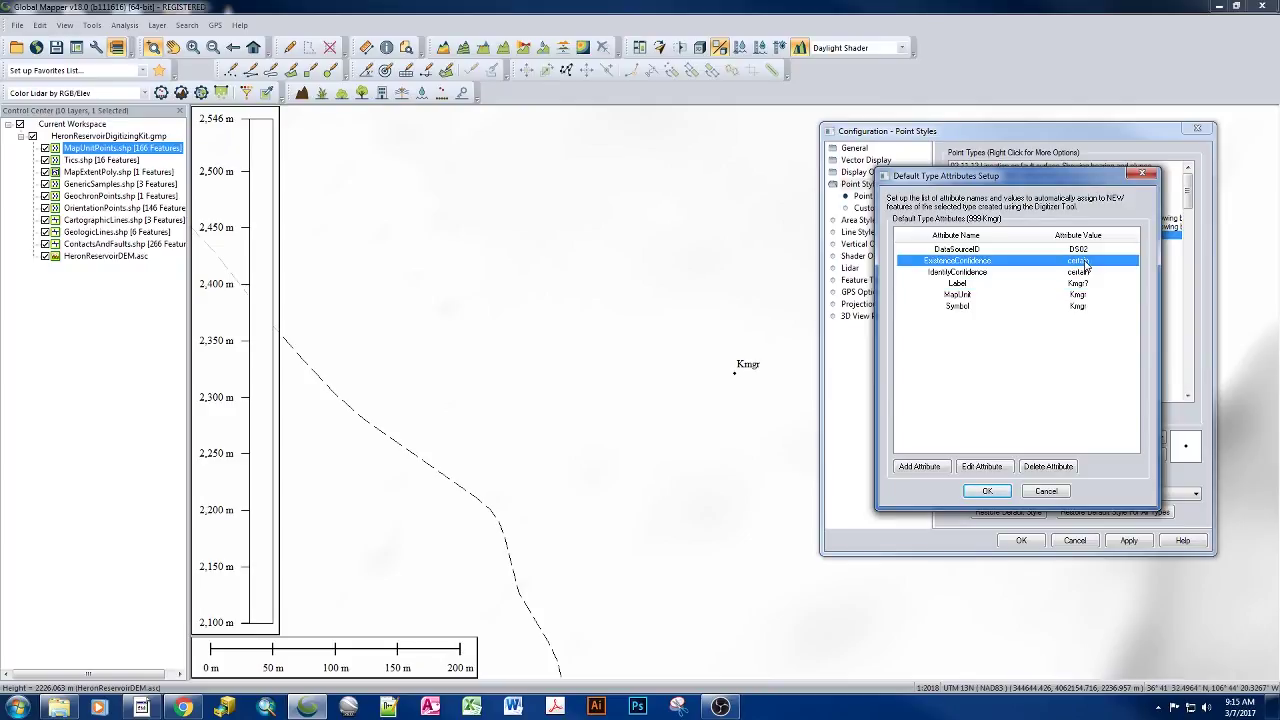
pyautogui.doubleClick(1086, 263)
pyautogui.click(1087, 356)
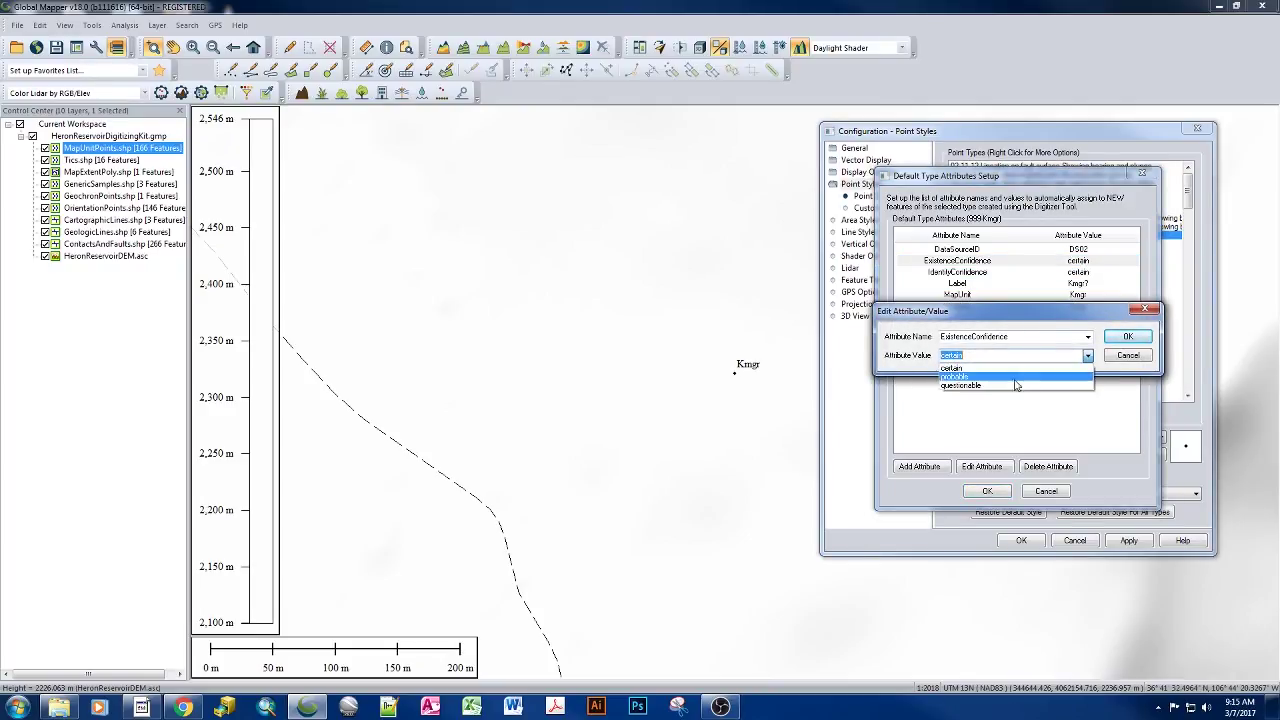
pyautogui.click(1014, 385)
pyautogui.click(1128, 336)
pyautogui.click(1078, 273)
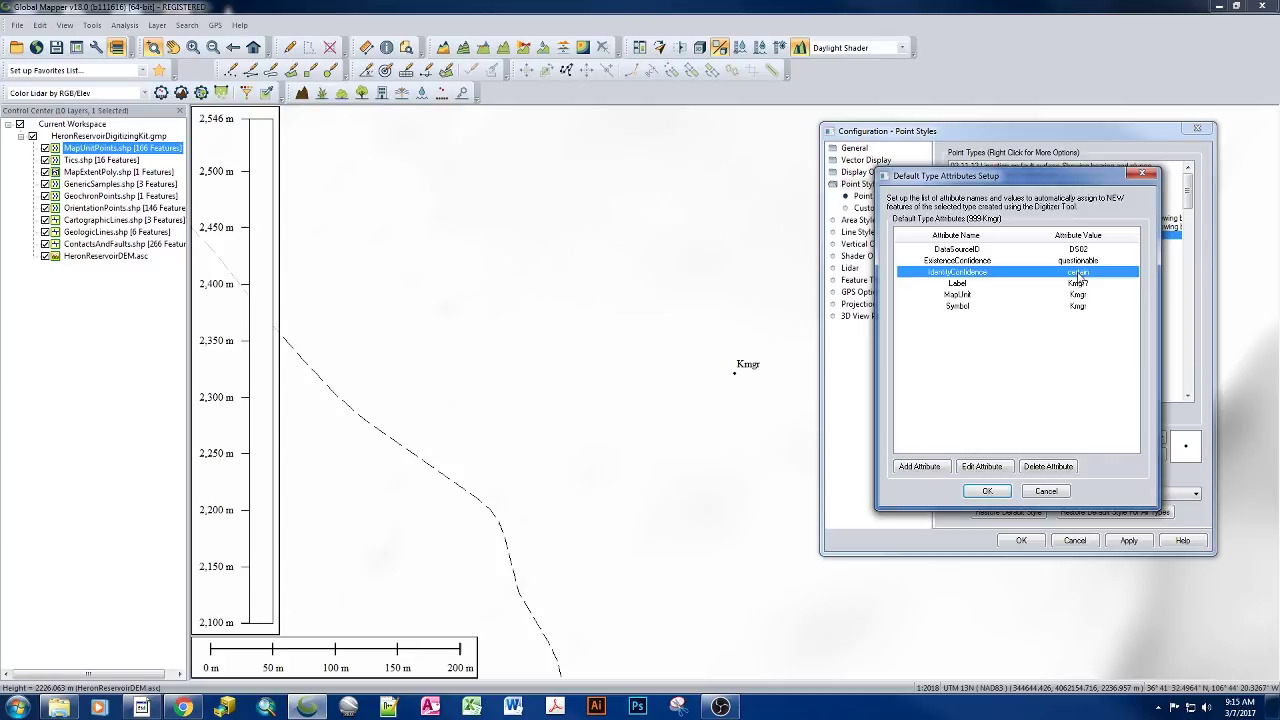
pyautogui.doubleClick(1078, 273)
pyautogui.click(1087, 356)
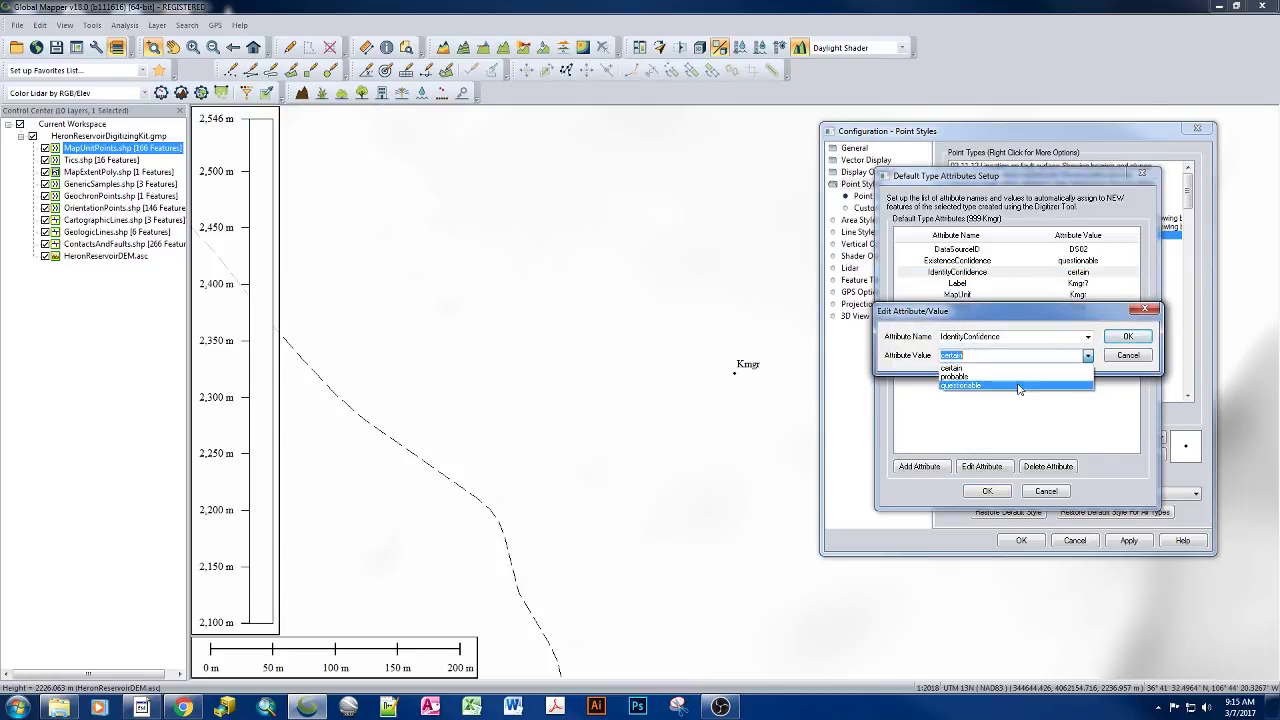
pyautogui.click(1018, 386)
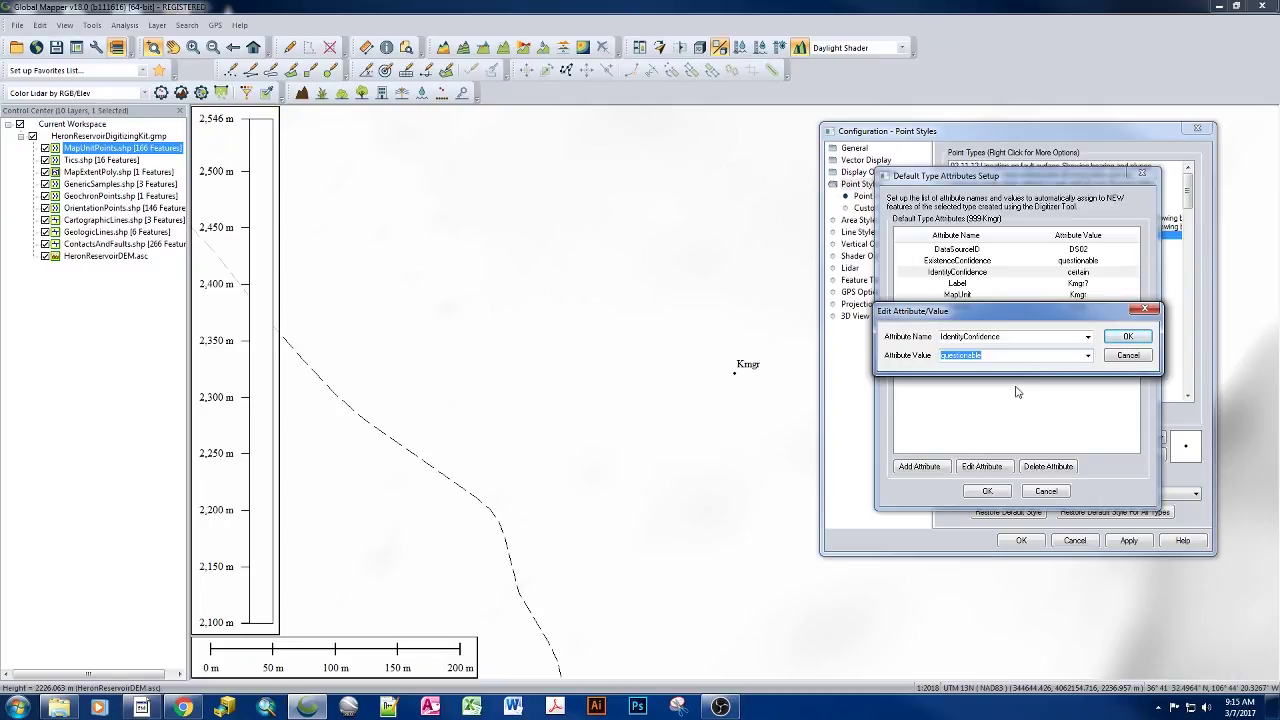
pyautogui.click(1128, 337)
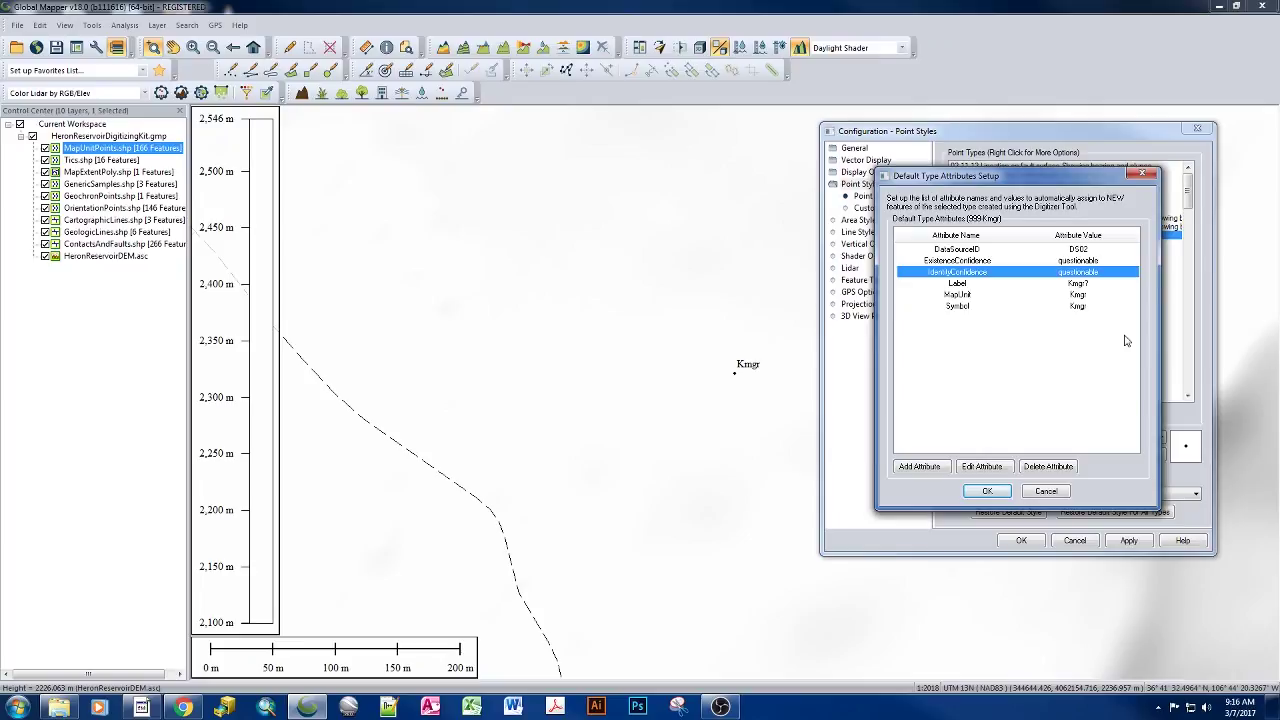
# Set ExistenceConfidence and IdentityConfidence defaults back to certain.
pyautogui.doubleClick(1085, 261)
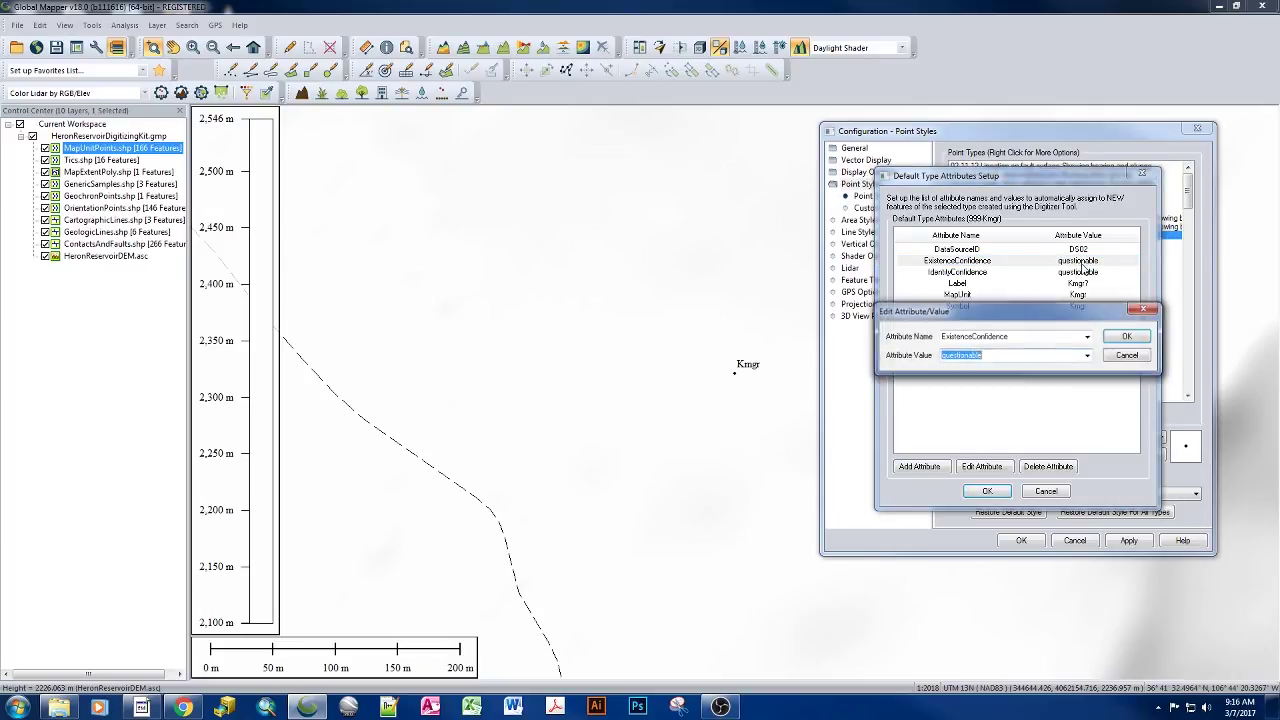
pyautogui.click(1088, 355)
pyautogui.click(955, 368)
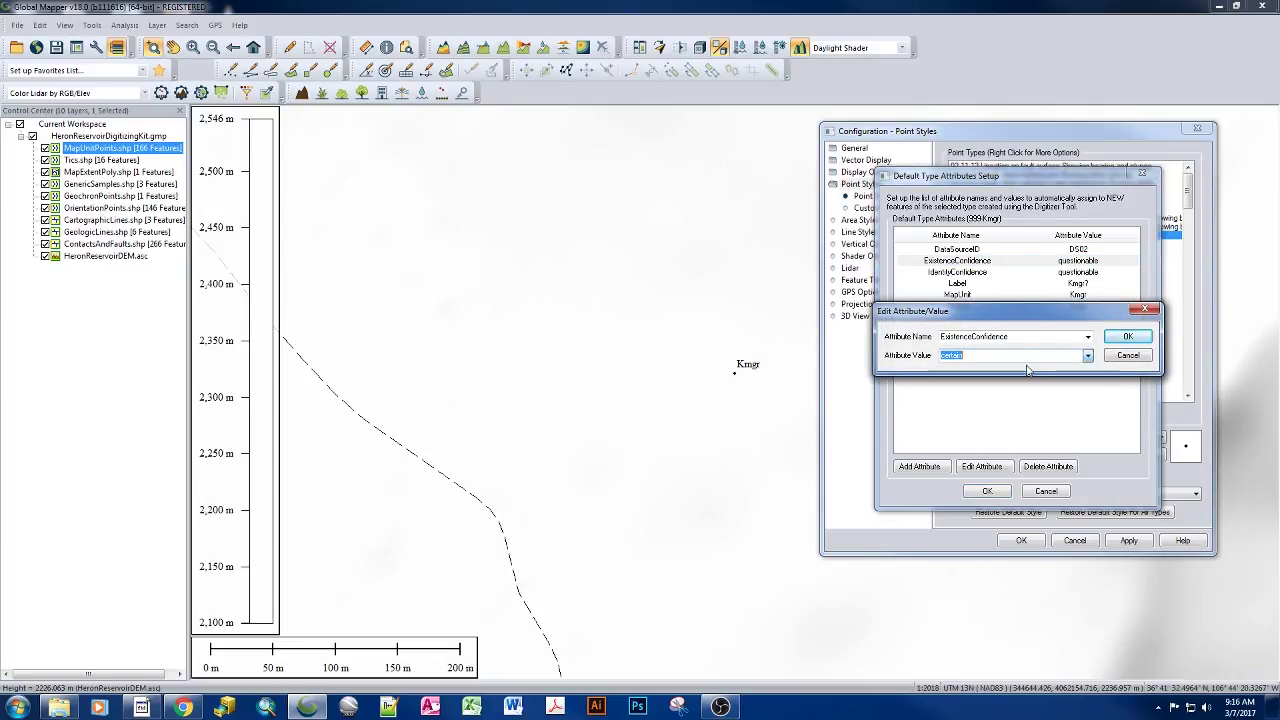
pyautogui.click(1126, 338)
pyautogui.doubleClick(1079, 272)
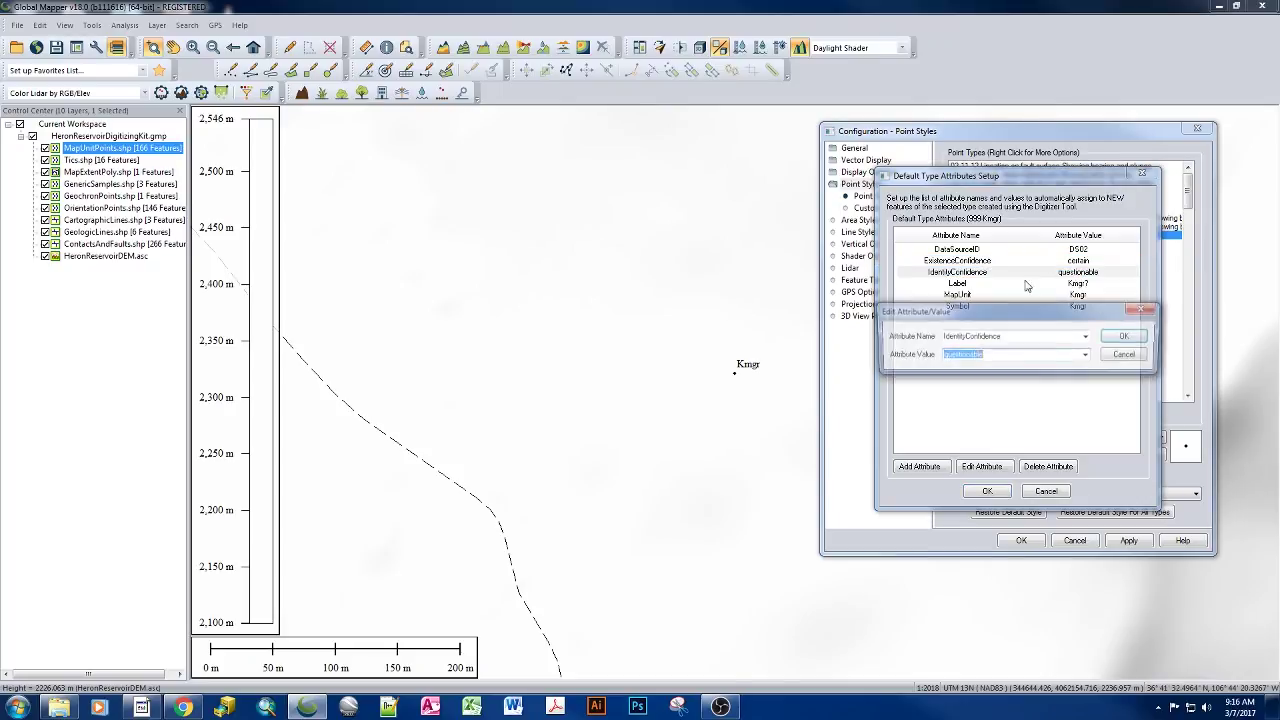
pyautogui.doubleClick(1011, 337)
pyautogui.click(1088, 355)
pyautogui.click(1040, 368)
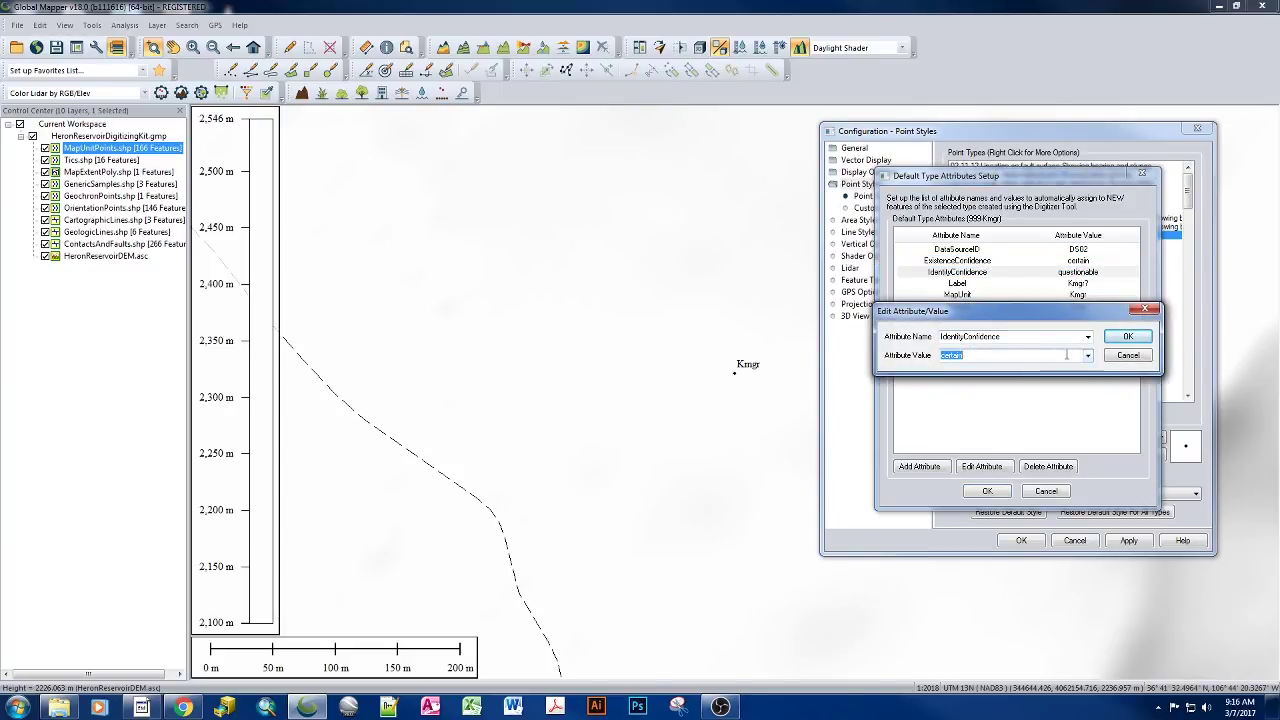
pyautogui.click(1125, 337)
# Remove the question mark so the Label default reads Kmgr.
pyautogui.doubleClick(1074, 284)
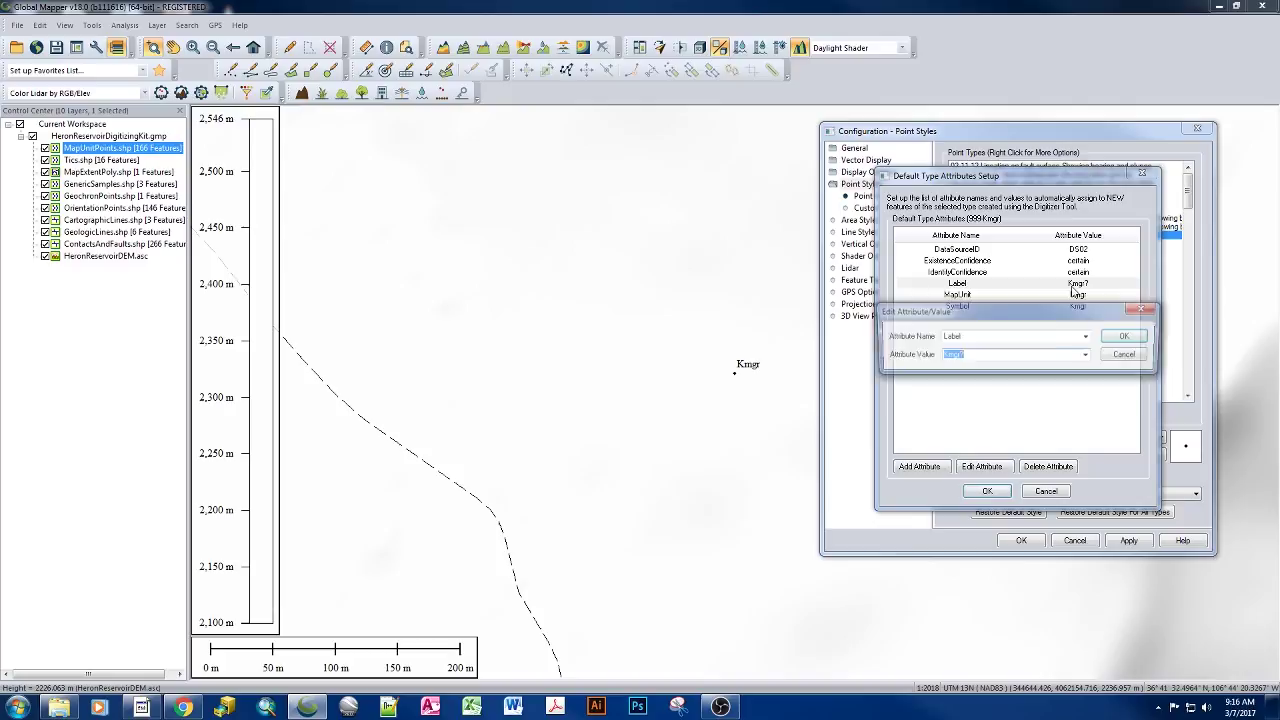
pyautogui.doubleClick(983, 356)
pyautogui.click(989, 354)
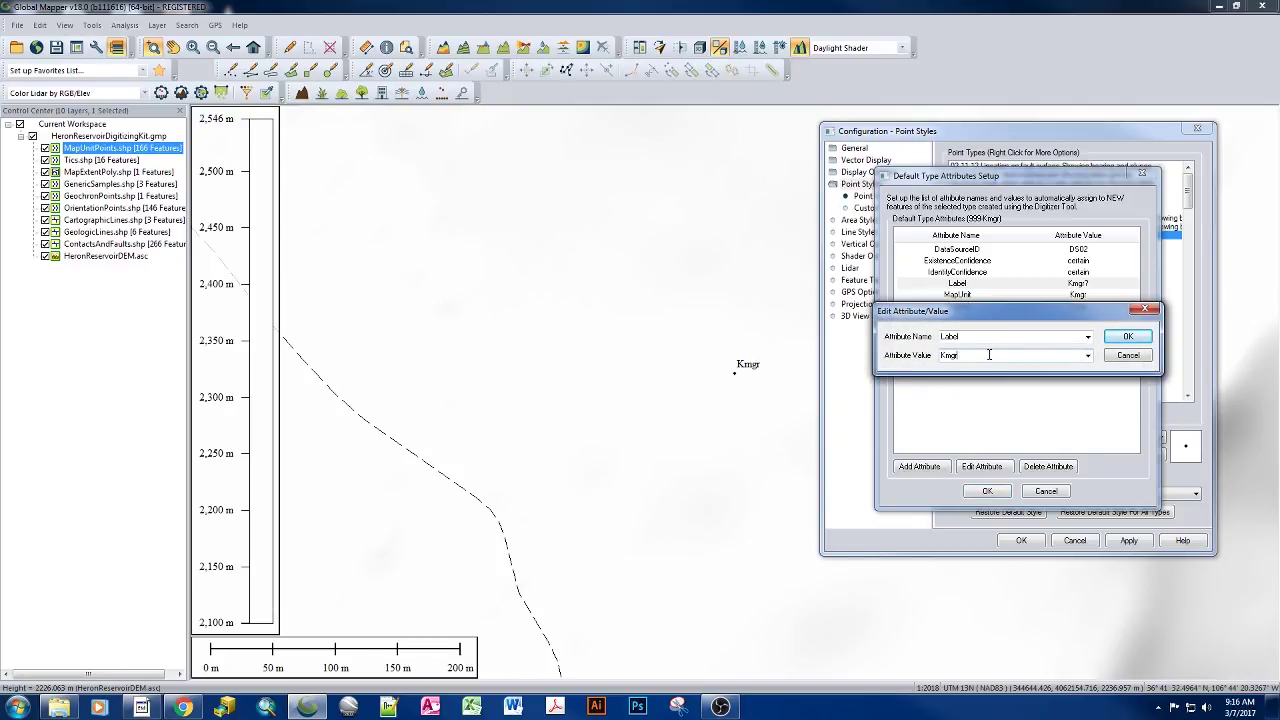
pyautogui.click(1127, 337)
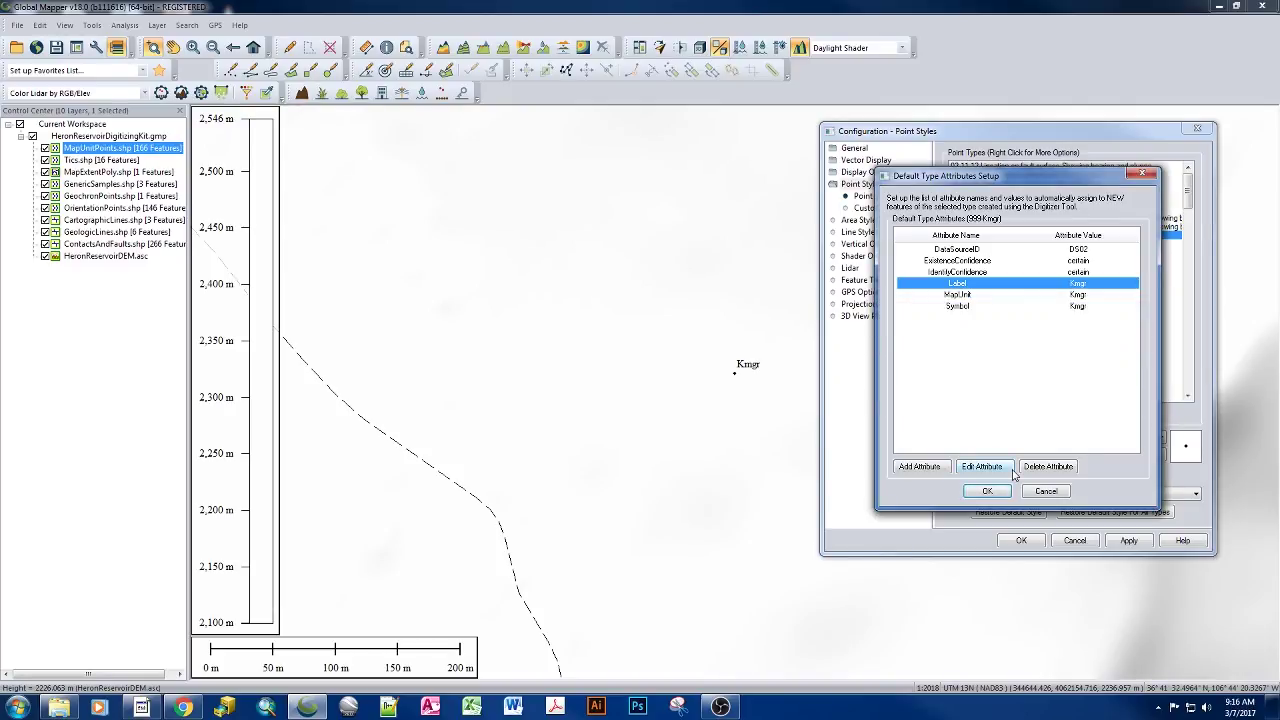
# Close the default attributes setup and add another 999-prefixed point type.
pyautogui.click(987, 491)
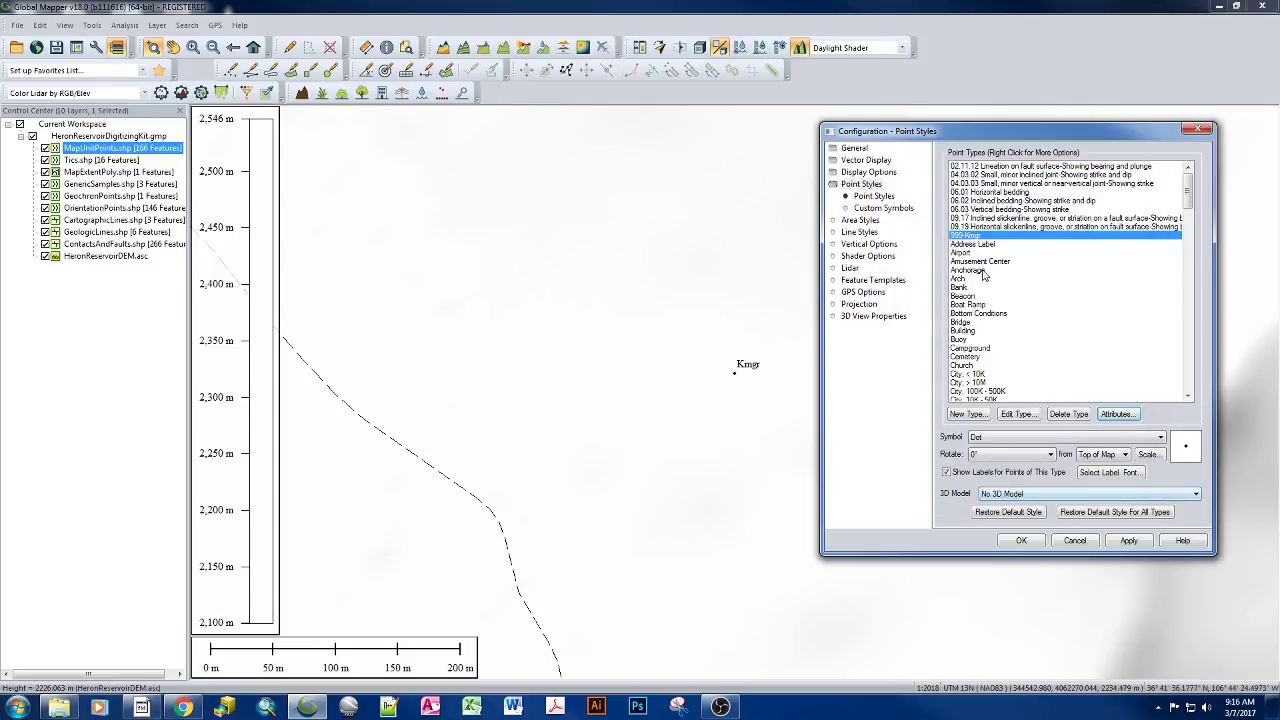
pyautogui.click(970, 414)
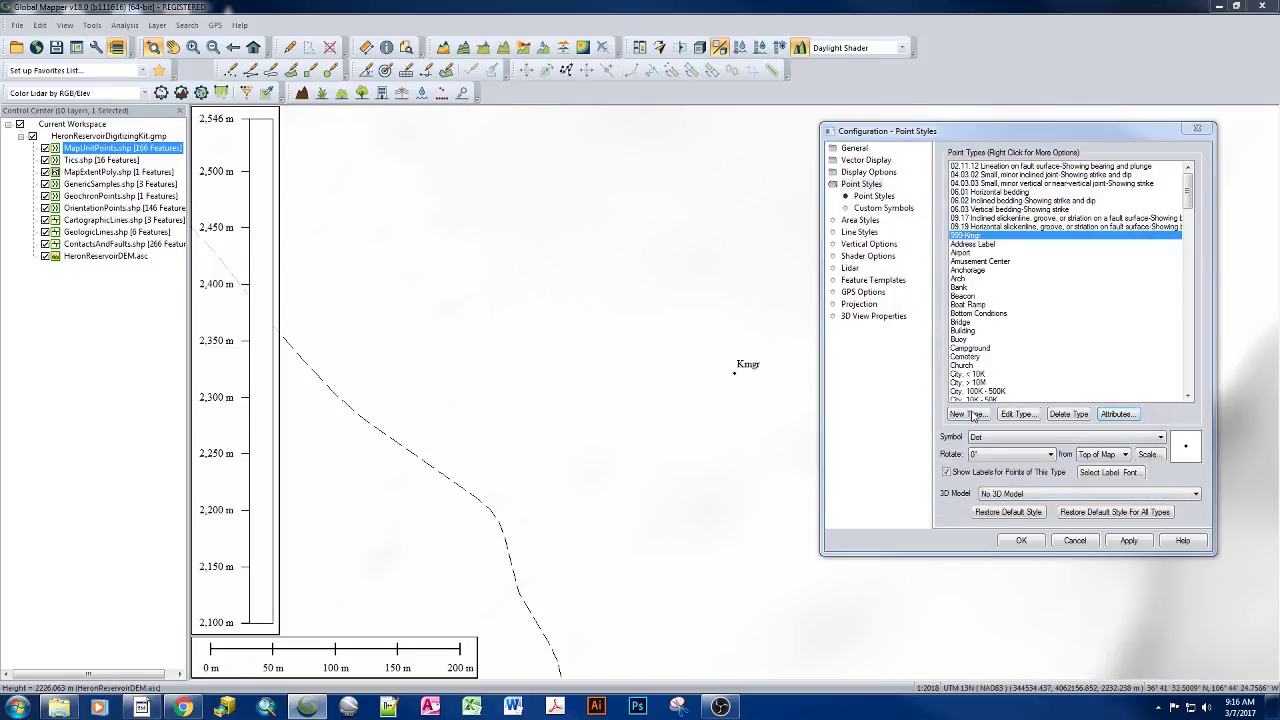
pyautogui.write('99')
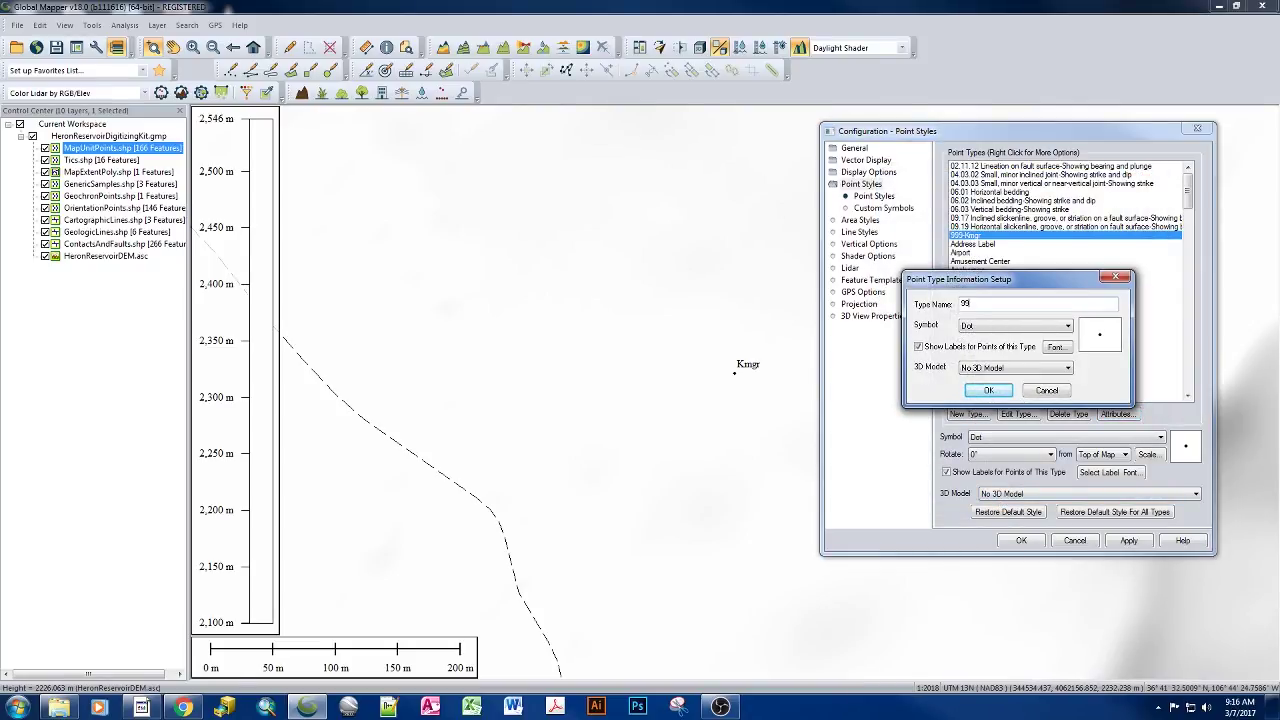
pyautogui.write('9-')
pyautogui.write('4')
pyautogui.click(988, 390)
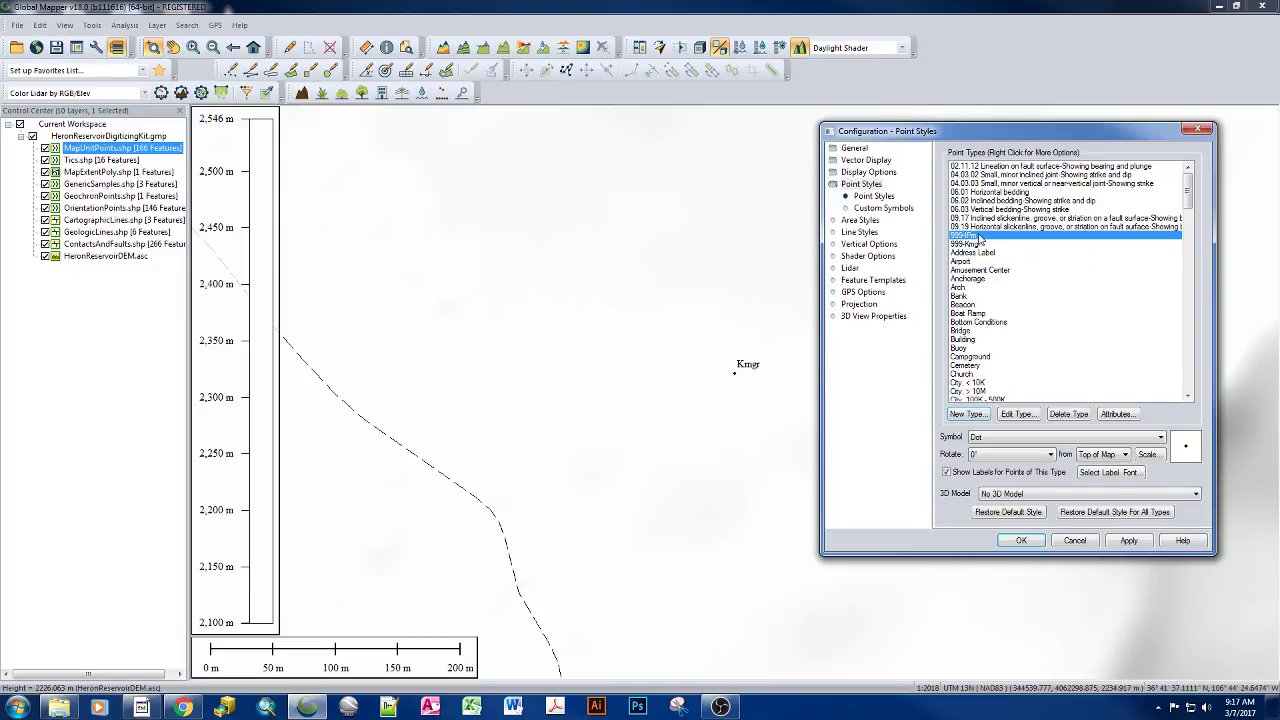
# Give the 999IPm type a default DataSourceID attribute of DS02.
pyautogui.click(1116, 414)
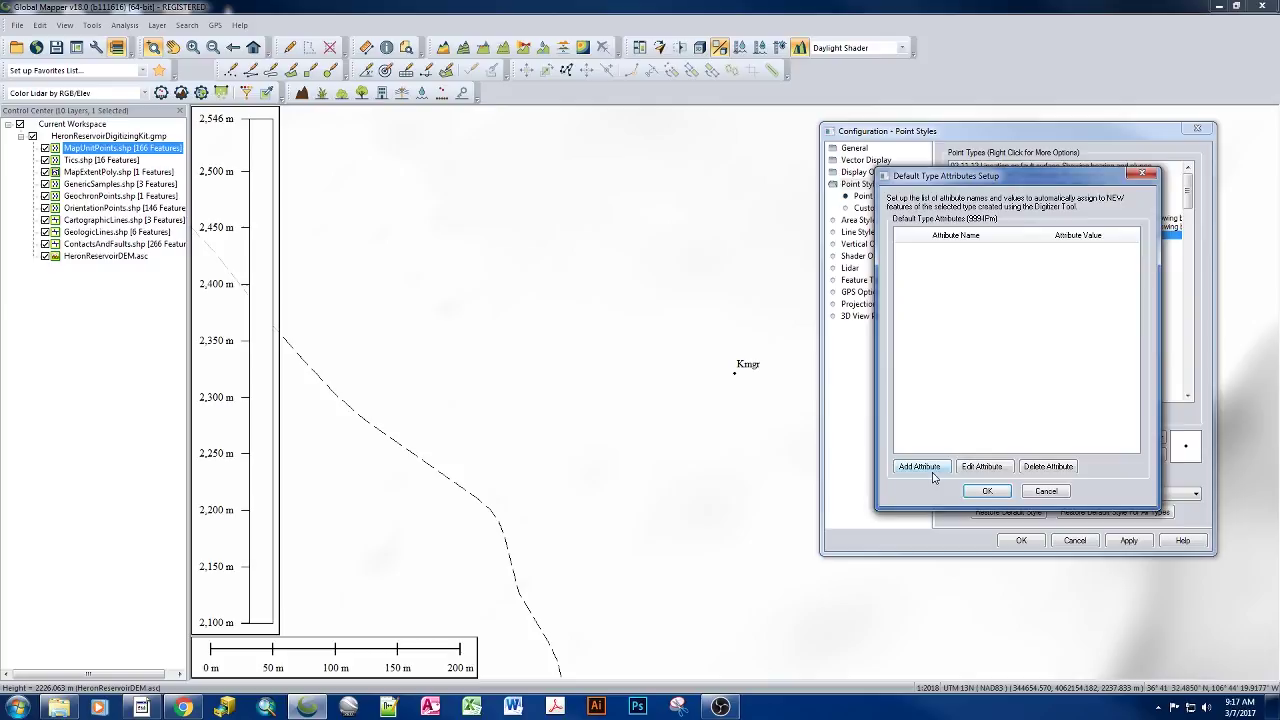
pyautogui.click(931, 471)
pyautogui.click(1087, 337)
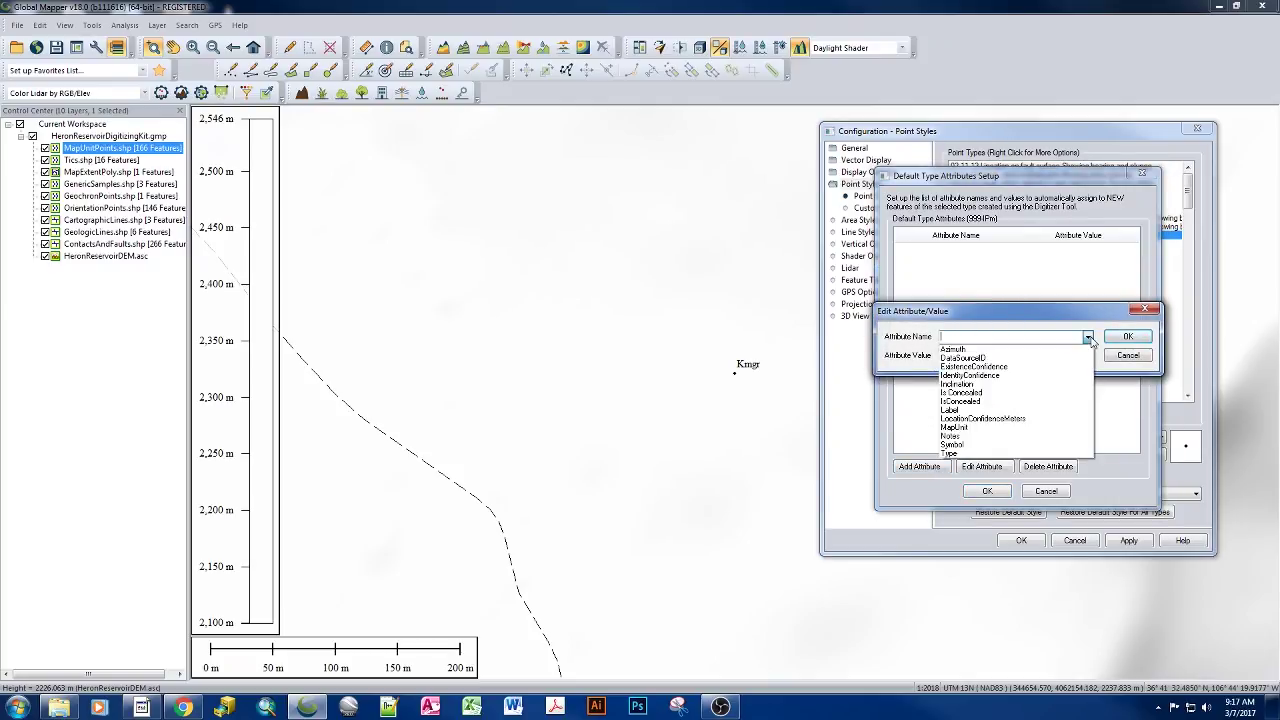
pyautogui.click(1038, 358)
pyautogui.click(1087, 356)
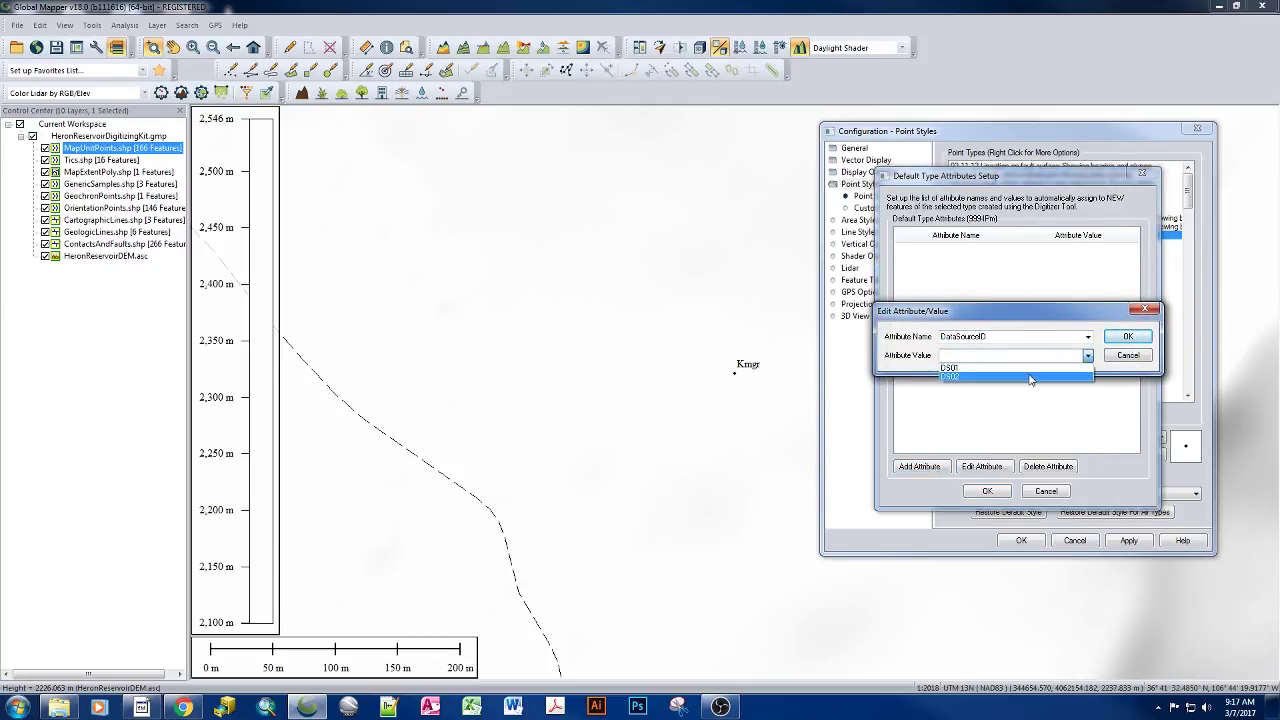
pyautogui.click(1030, 378)
pyautogui.click(1128, 336)
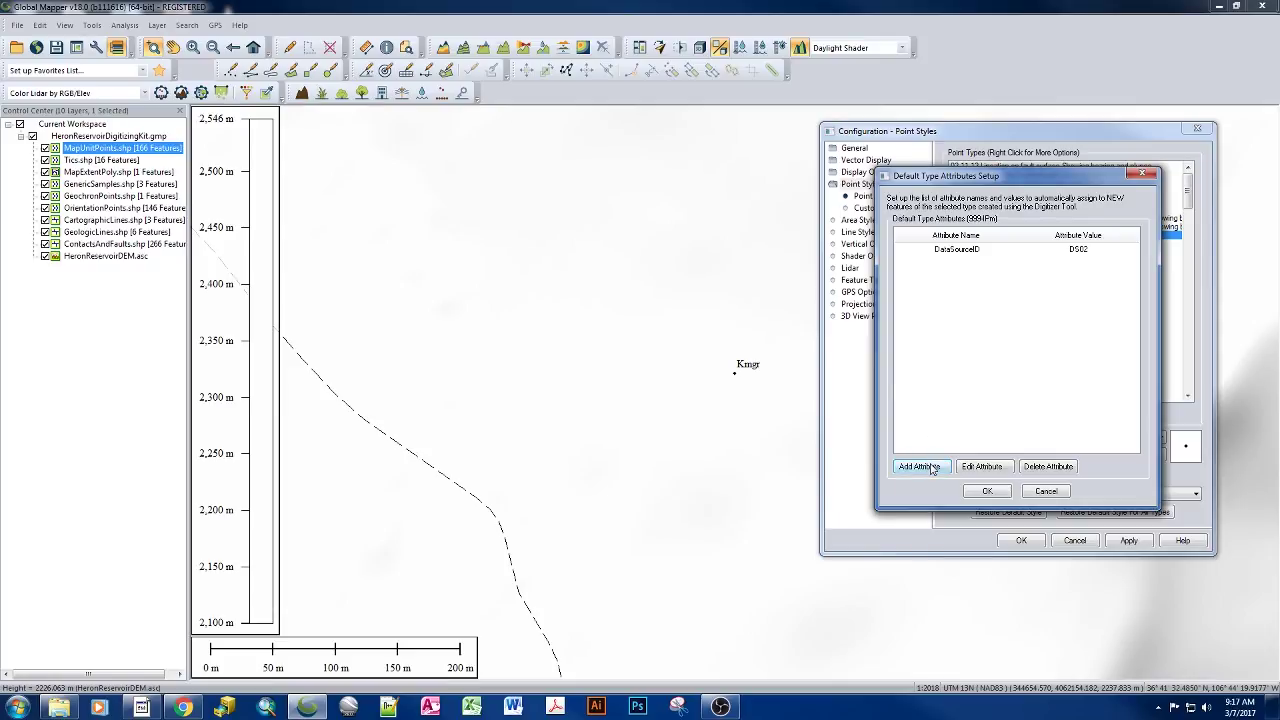
# Add ExistenceConfidence and IdentityConfidence defaults, both set to certain.
pyautogui.click(931, 468)
pyautogui.click(1087, 337)
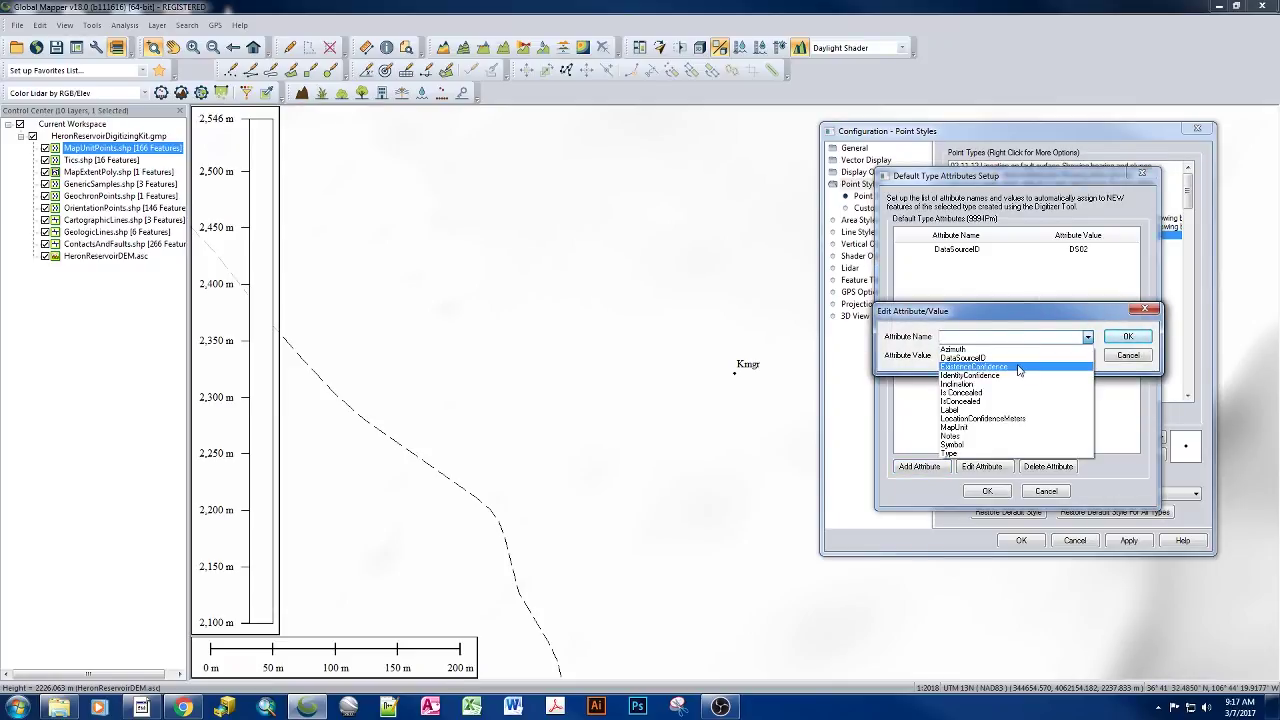
pyautogui.click(1018, 368)
pyautogui.click(1087, 356)
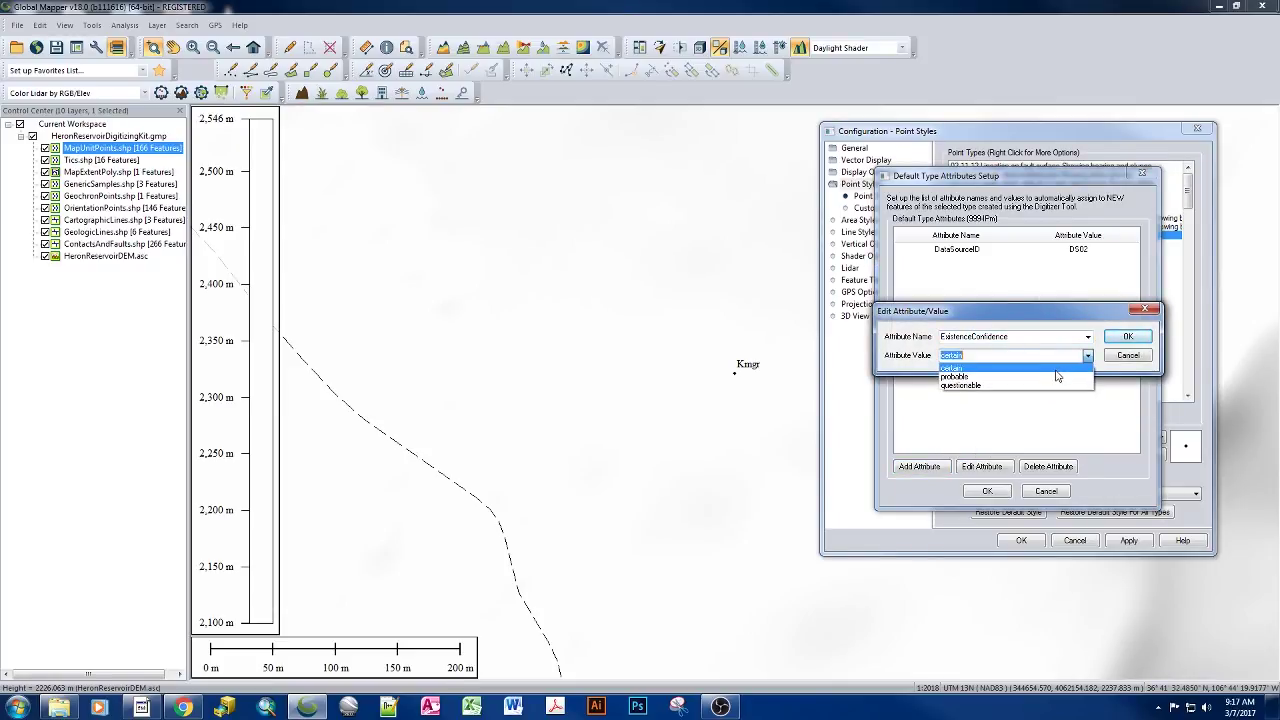
pyautogui.click(1055, 369)
pyautogui.click(1128, 336)
pyautogui.click(919, 466)
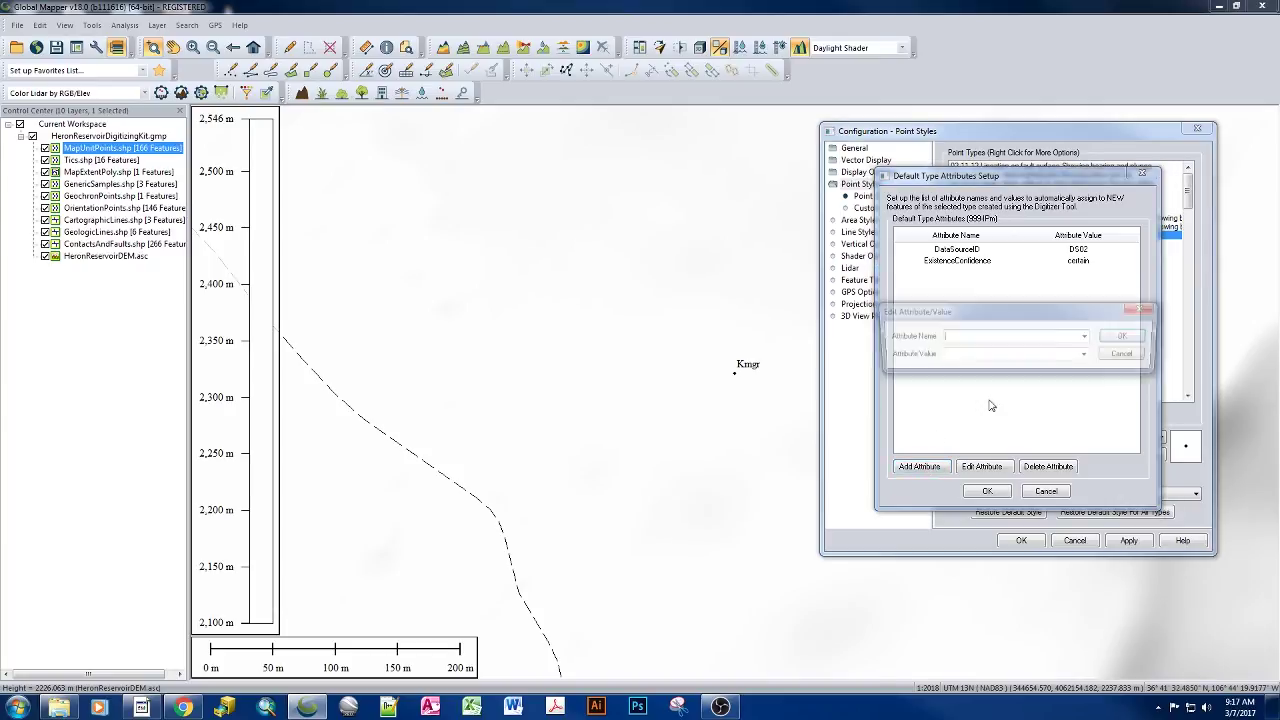
pyautogui.click(1087, 337)
pyautogui.click(1079, 370)
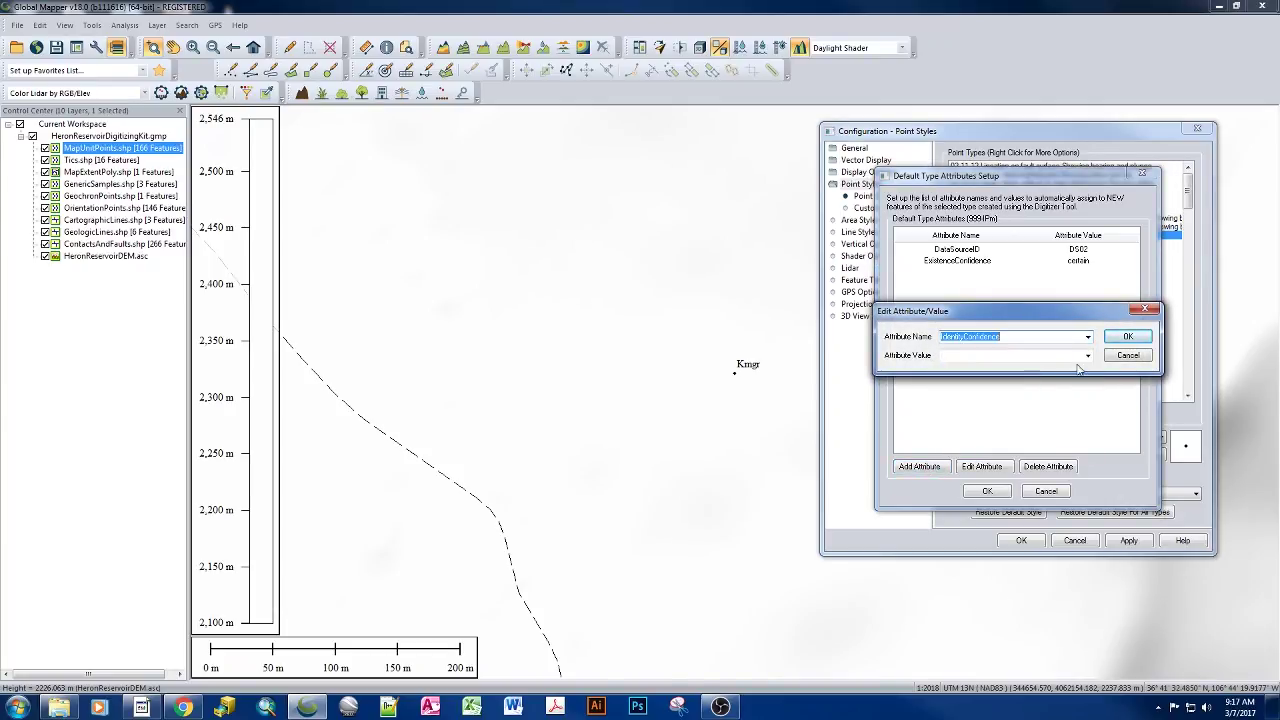
pyautogui.click(1087, 356)
pyautogui.click(1052, 369)
pyautogui.click(1128, 336)
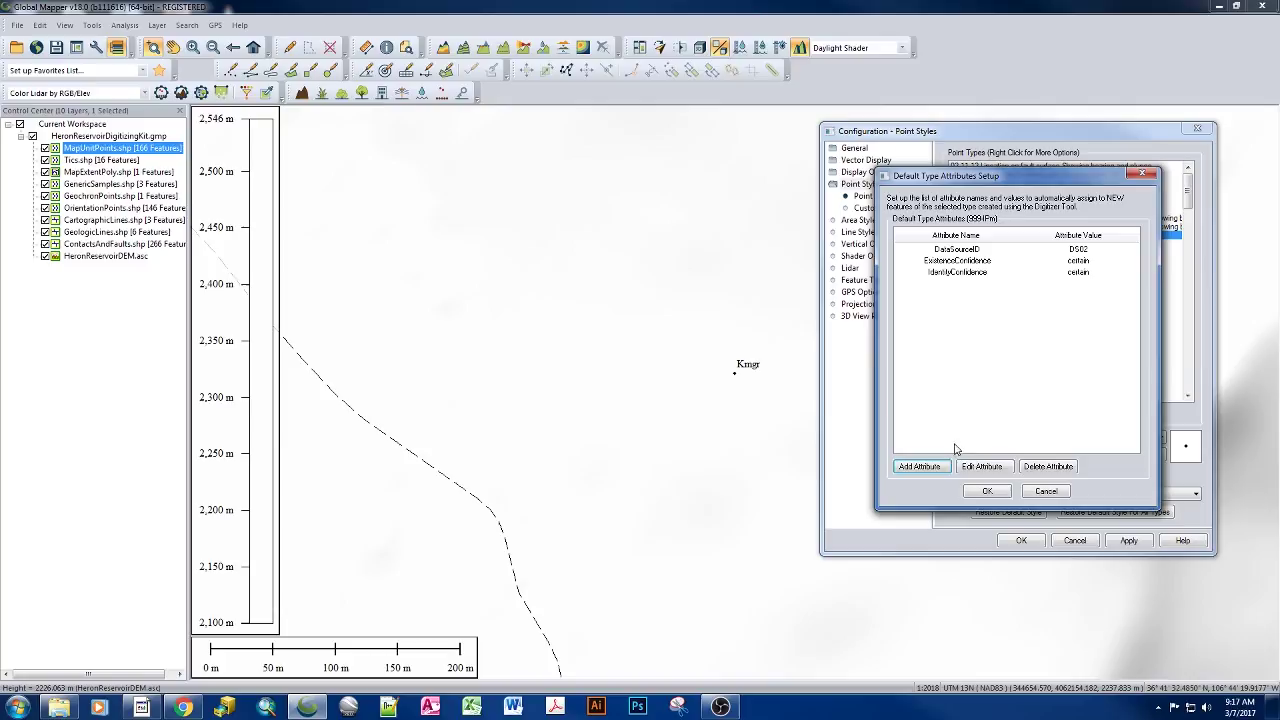
# Add a MapUnit default attribute with value IPm.
pyautogui.click(919, 466)
pyautogui.click(1087, 337)
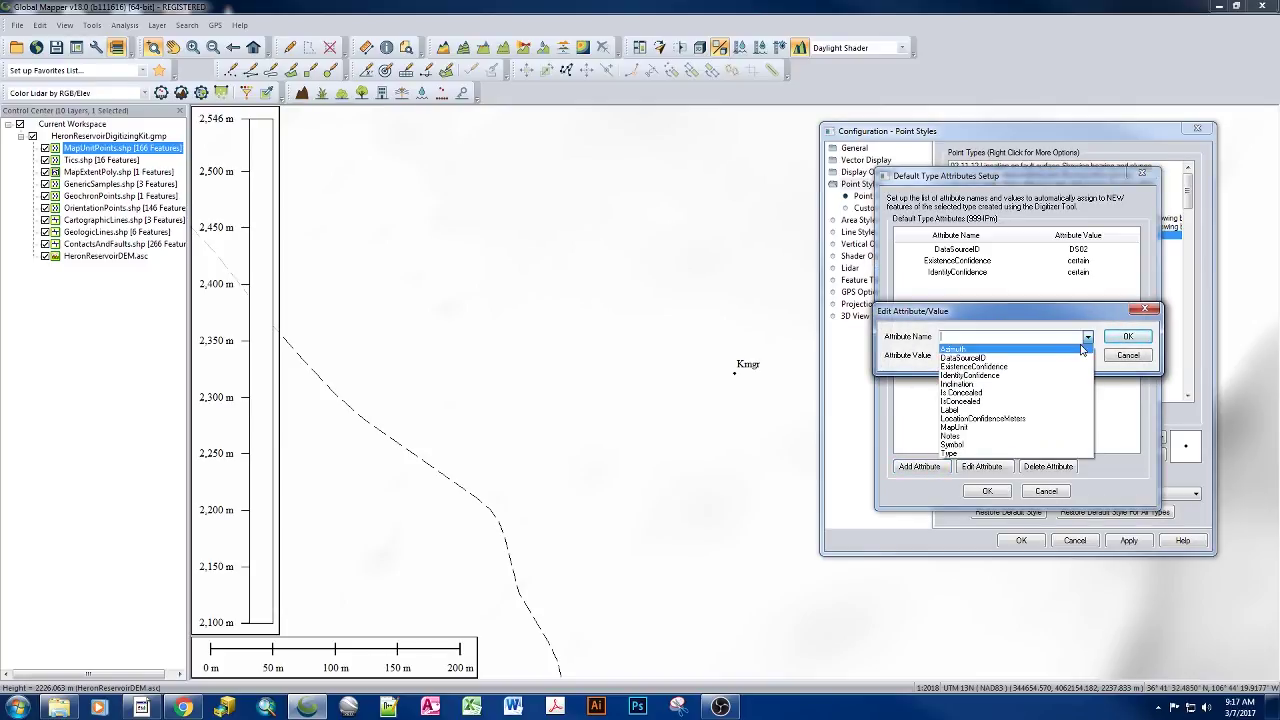
pyautogui.click(1027, 427)
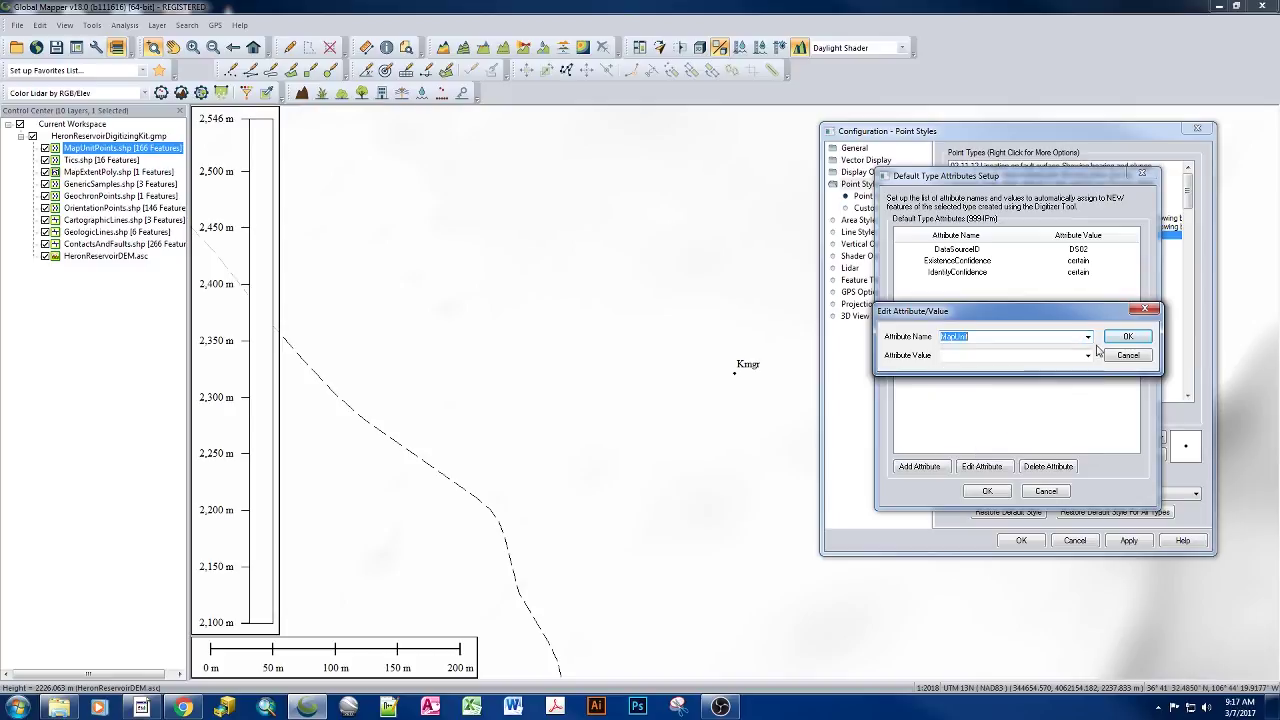
pyautogui.click(1050, 355)
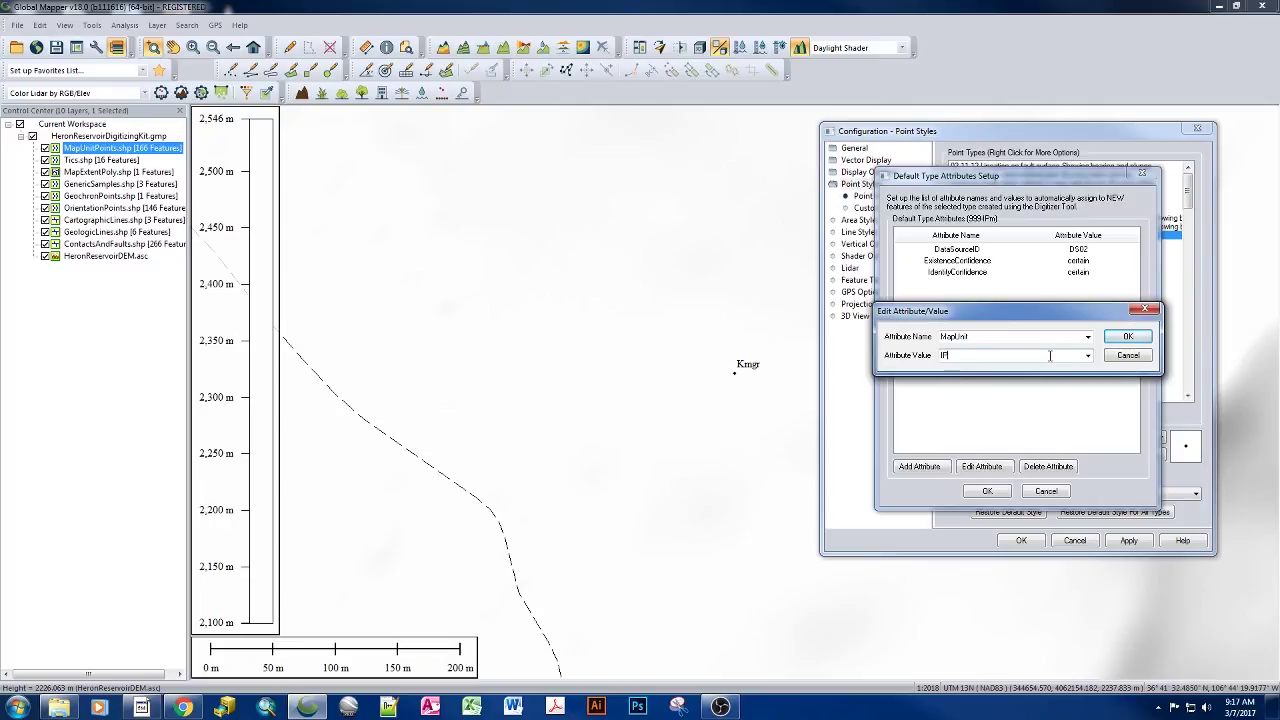
pyautogui.click(1128, 337)
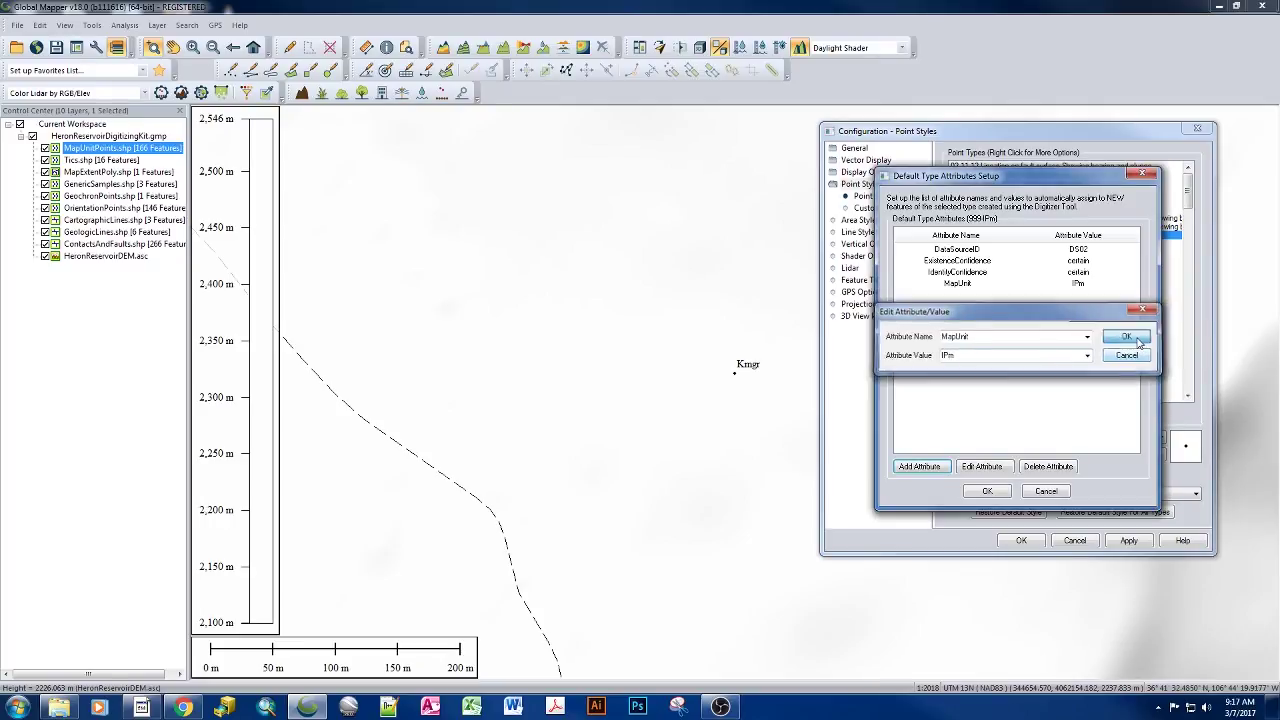
pyautogui.click(920, 466)
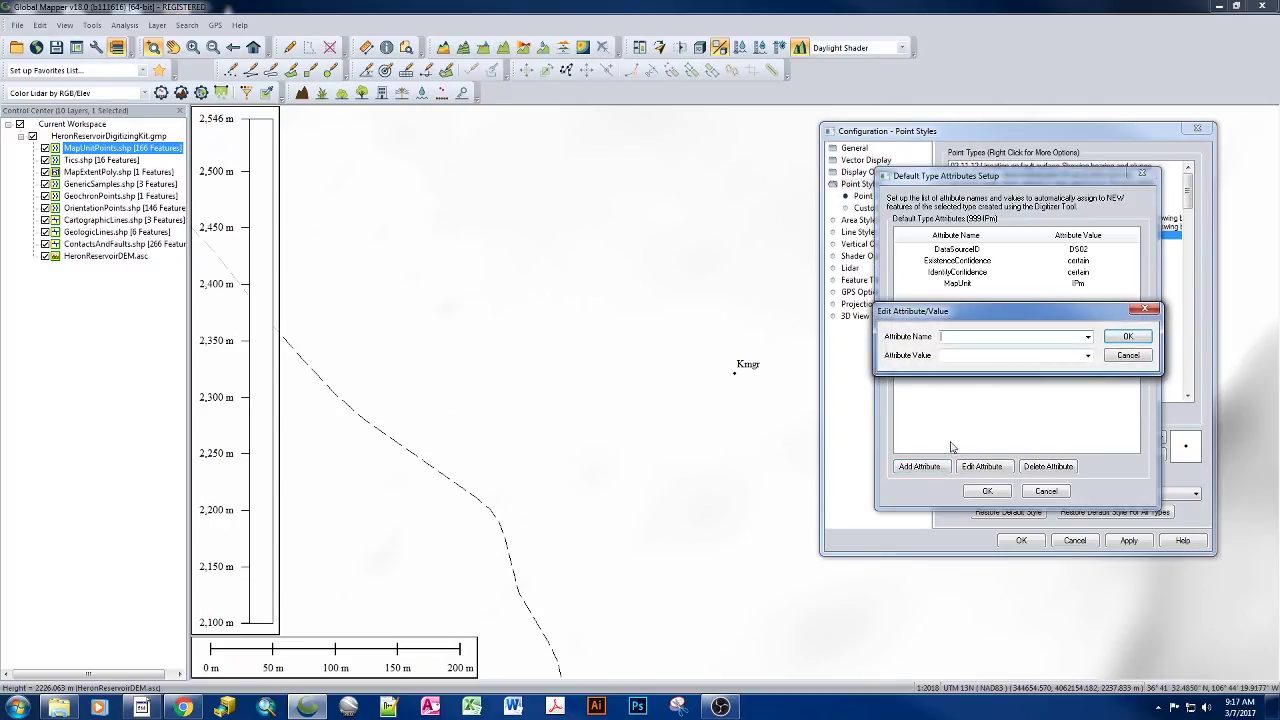
pyautogui.click(1088, 338)
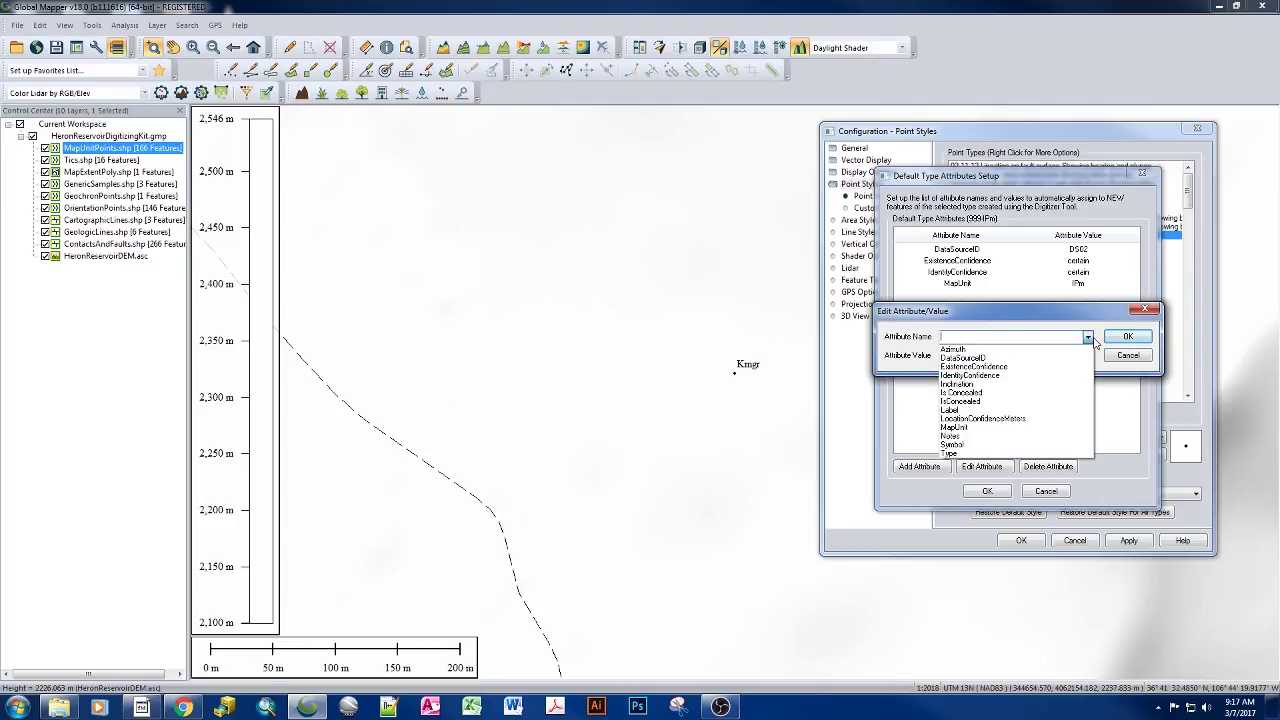
# Add a Label default attribute with the value IPm.
pyautogui.click(1034, 410)
pyautogui.click(1002, 356)
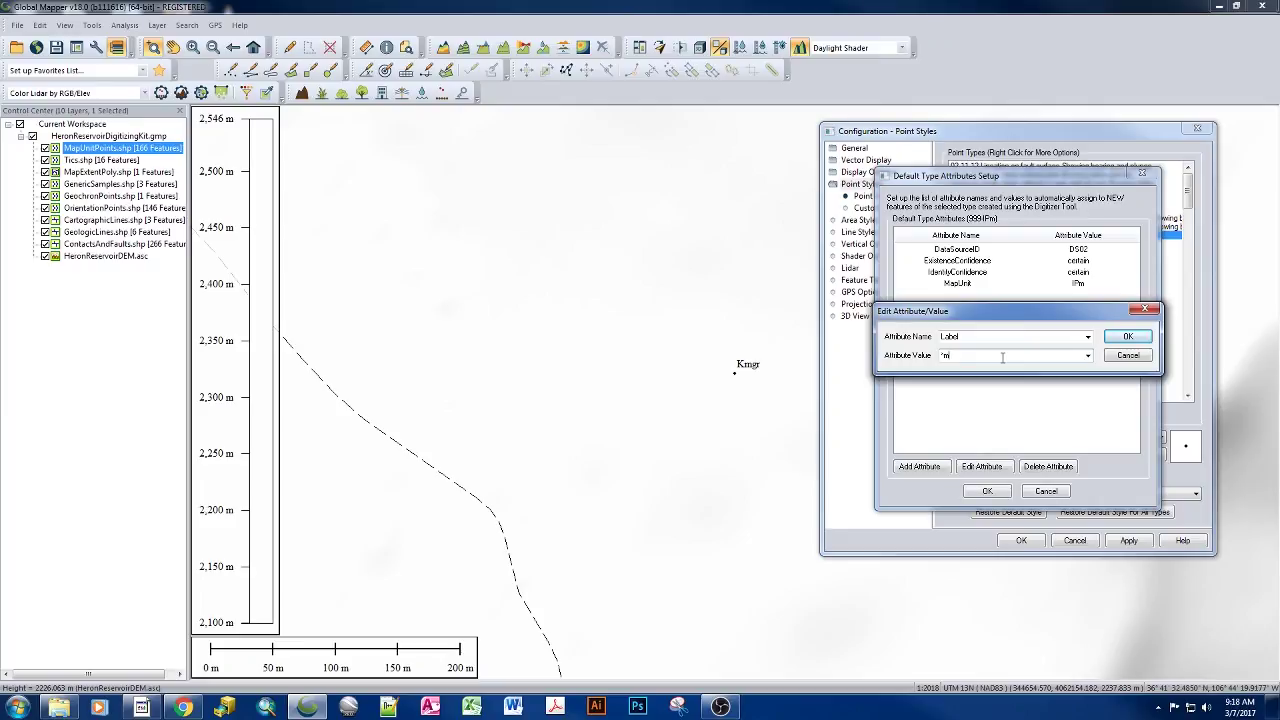
pyautogui.click(1127, 336)
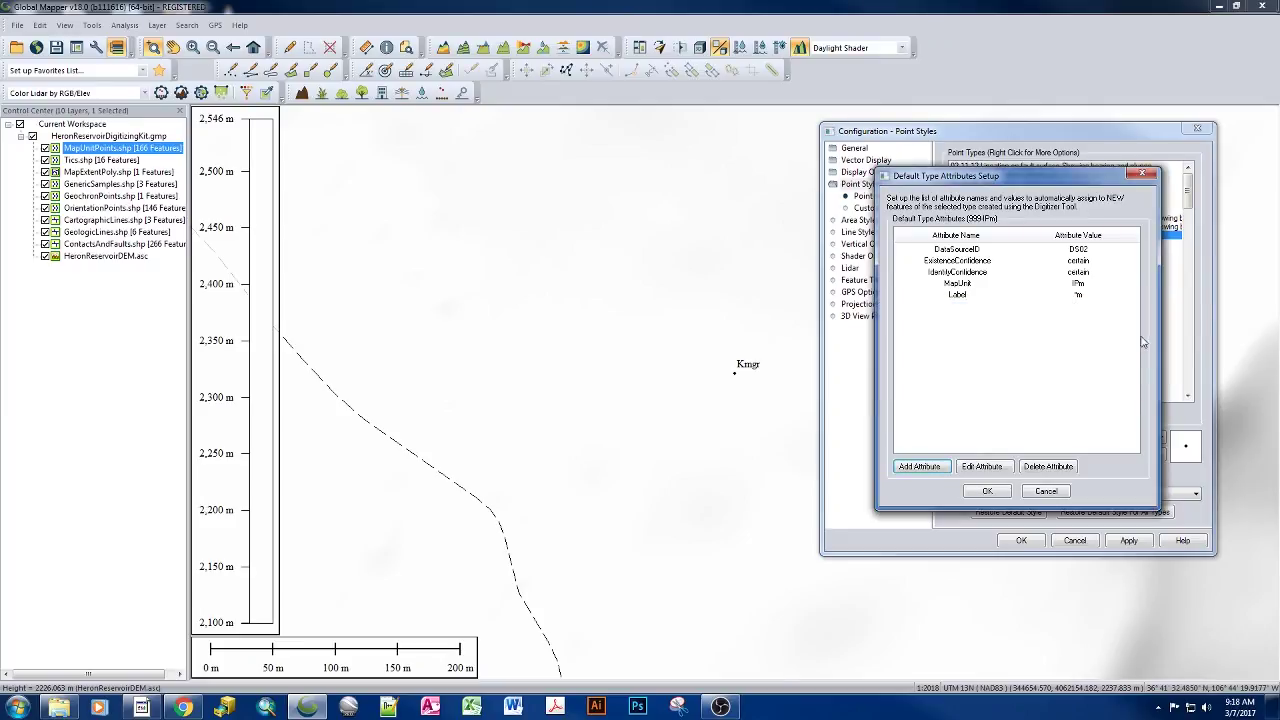
# Add a Symbol default attribute set to IPm, save the type defaults, and begin a new point type.
pyautogui.click(933, 463)
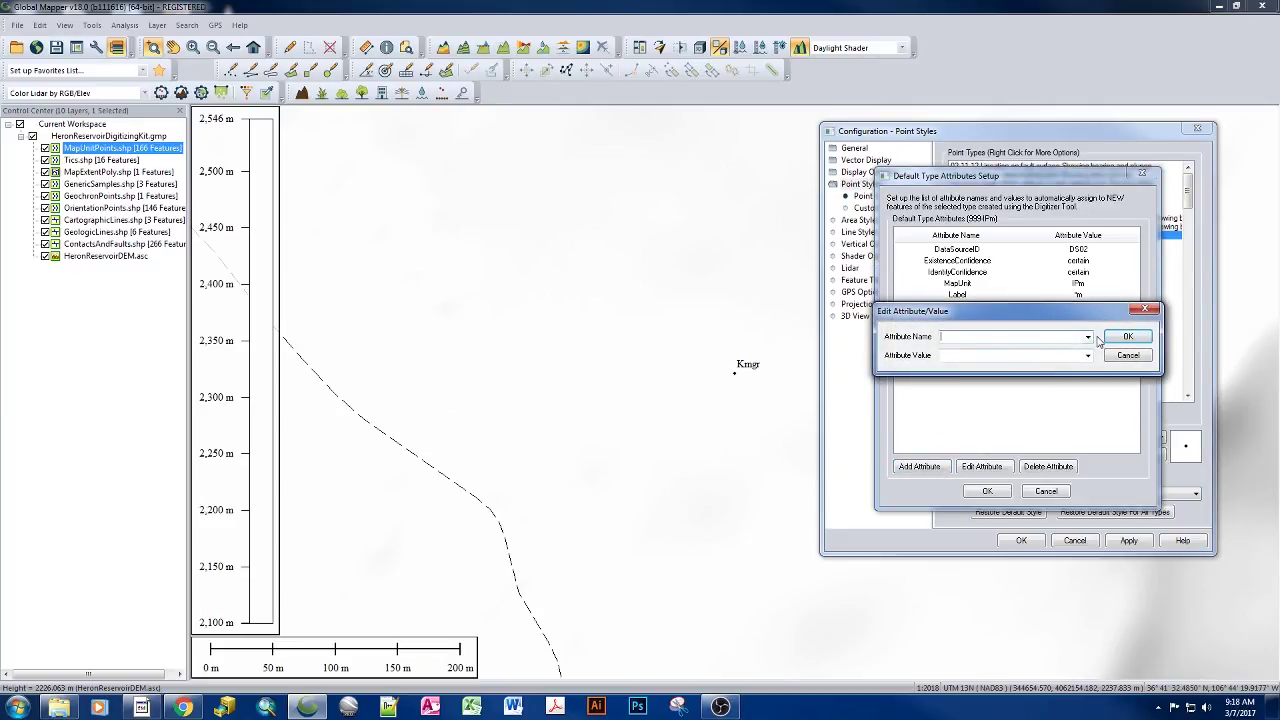
pyautogui.click(1088, 337)
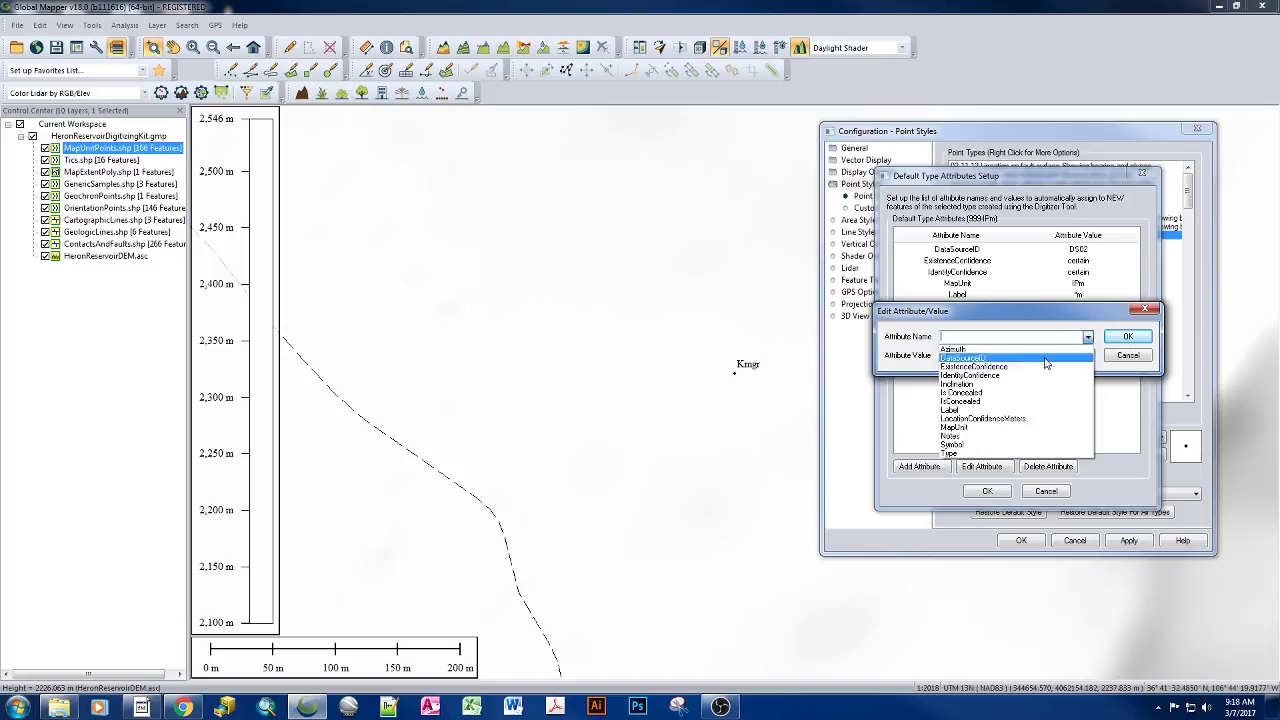
pyautogui.click(990, 448)
pyautogui.click(984, 355)
pyautogui.write('1')
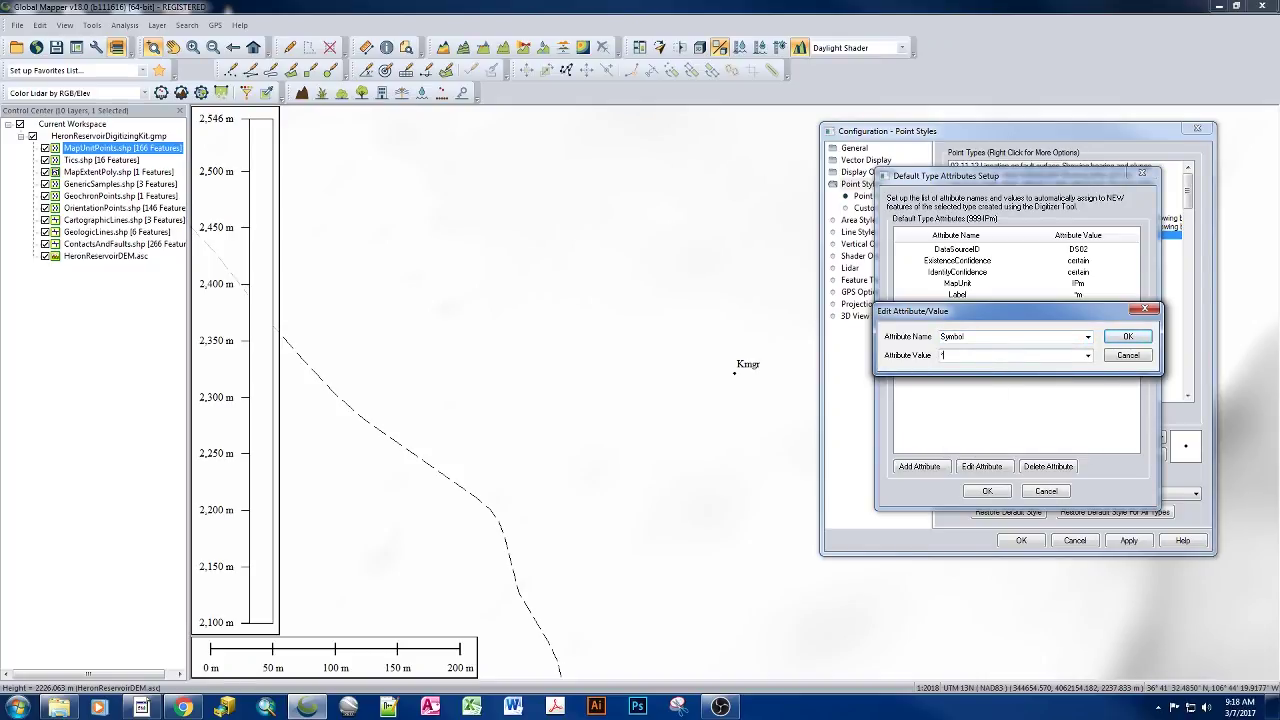
pyautogui.write('ml')
pyautogui.click(1124, 340)
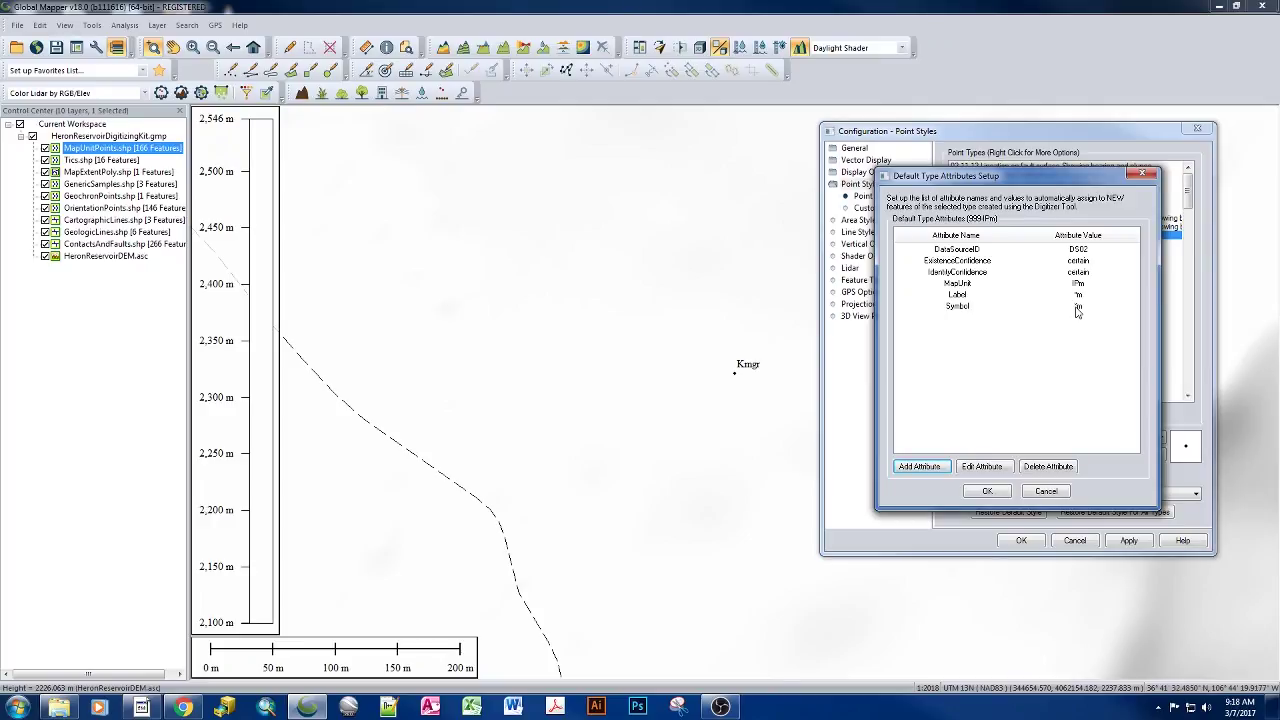
pyautogui.click(987, 491)
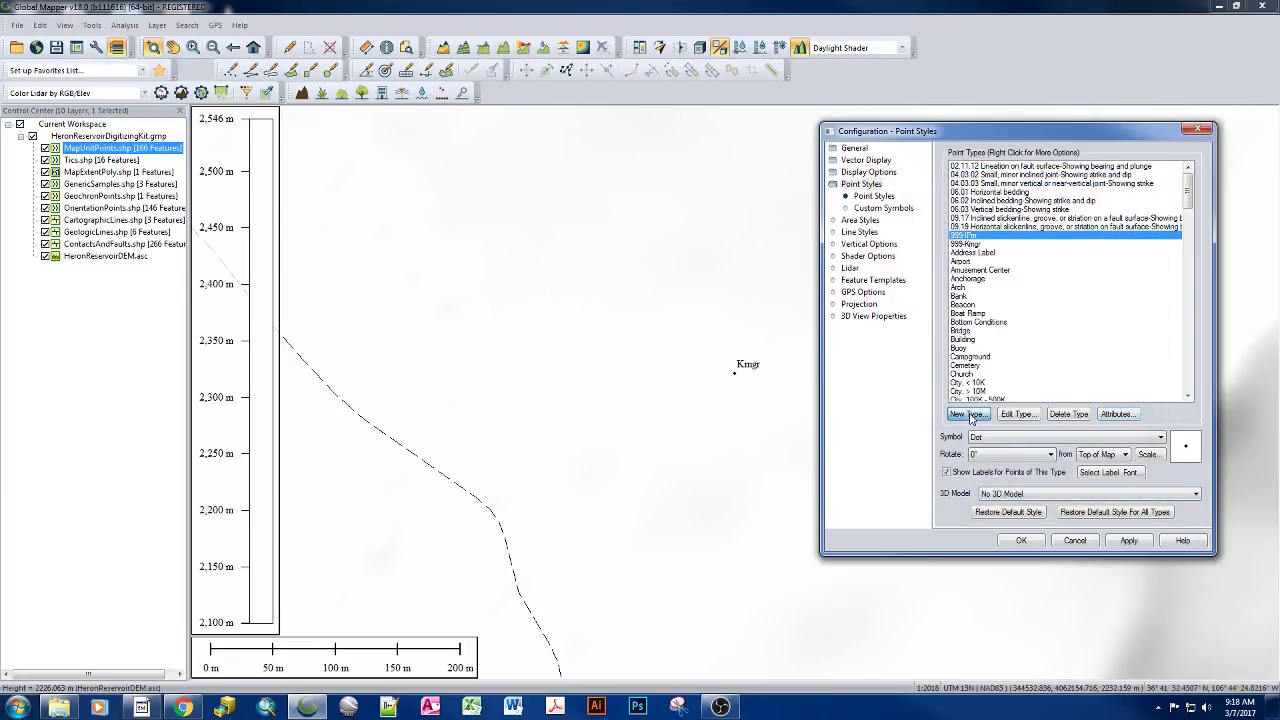
pyautogui.click(969, 416)
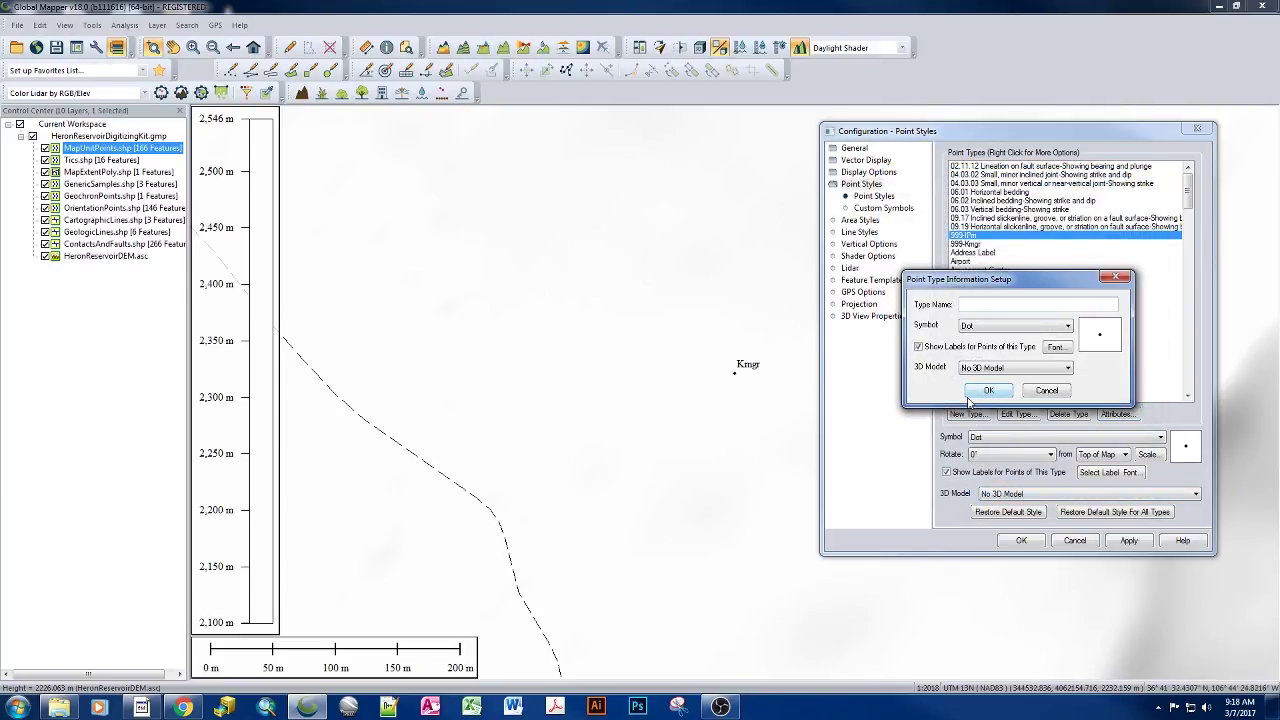
# Create a TRcl point type and rename it to 999-TRcl.
pyautogui.write('TRcl')
pyautogui.click(983, 396)
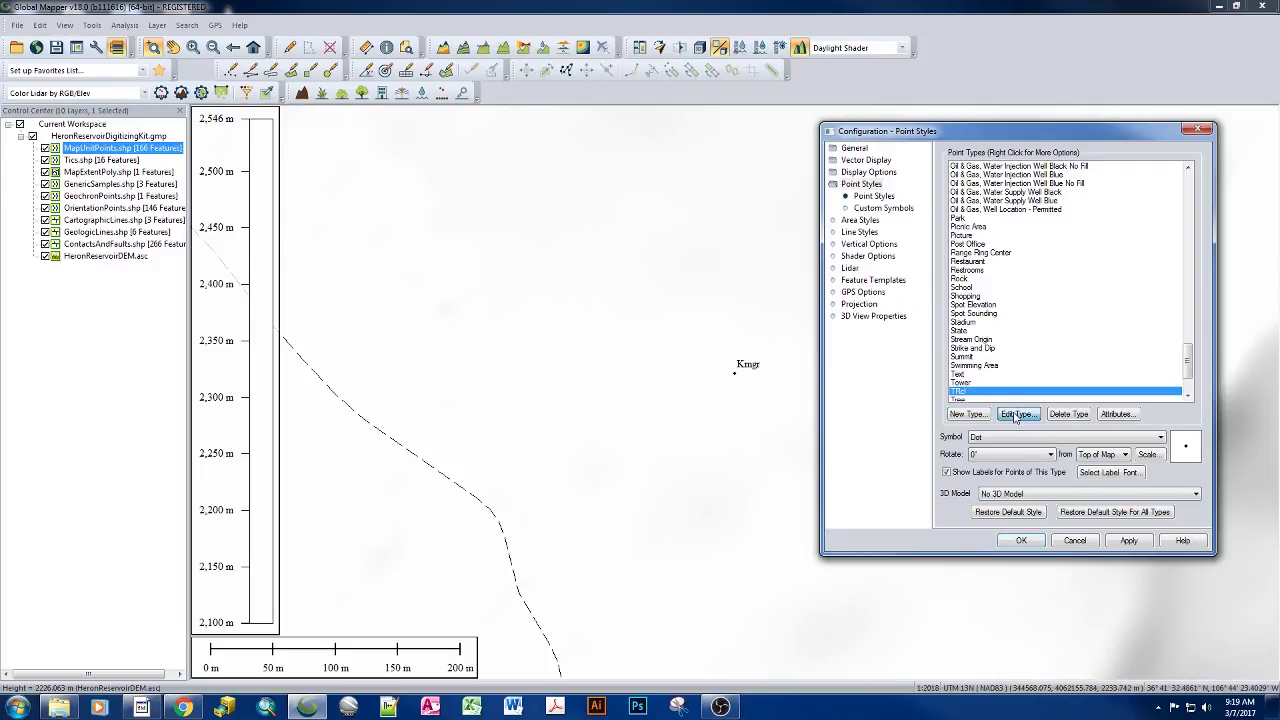
pyautogui.click(1012, 413)
pyautogui.write('999')
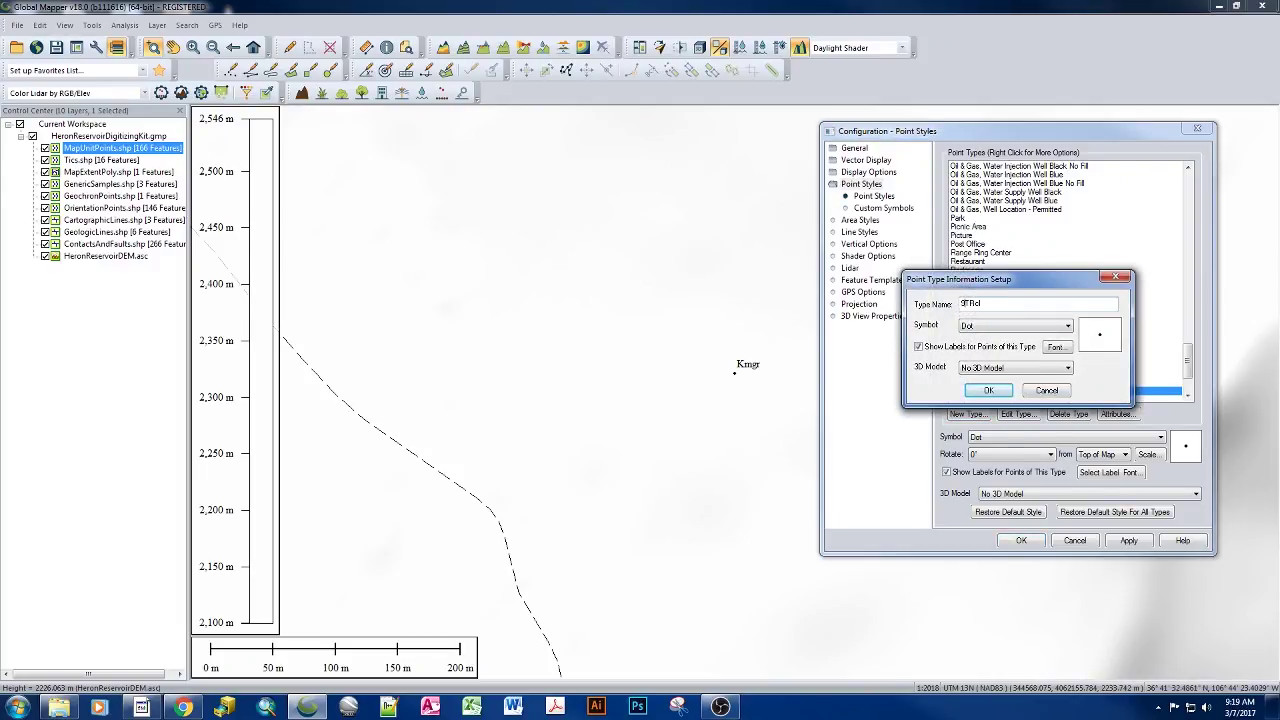
pyautogui.write('-')
pyautogui.moveTo(996, 281); pyautogui.dragTo(762, 235)
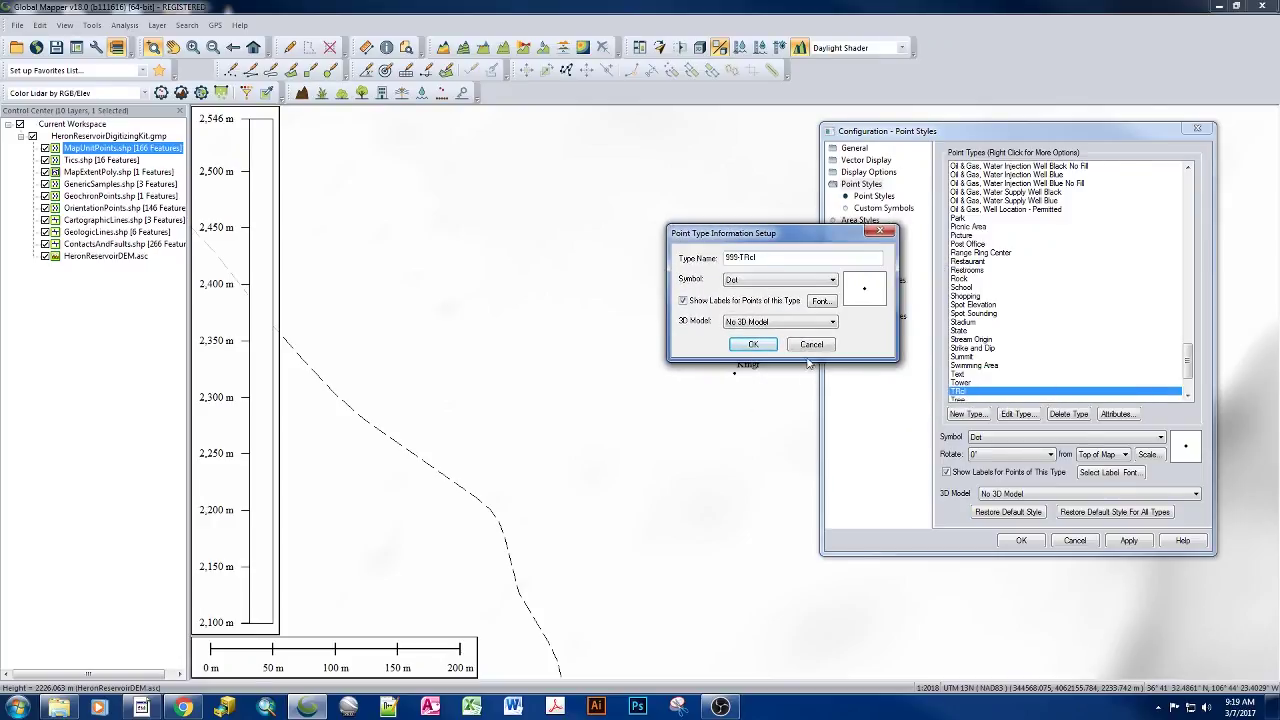
pyautogui.click(755, 345)
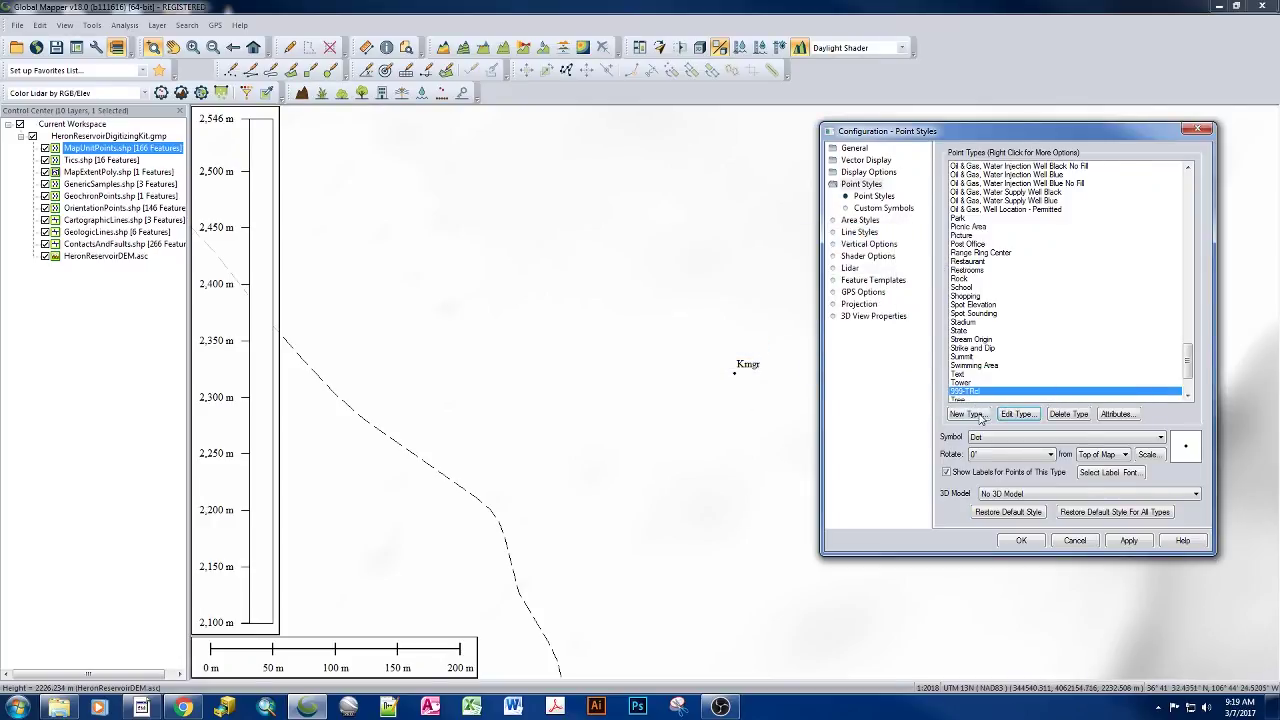
# Select the 999-TRcl point type in the Point Types list.
pyautogui.click(975, 365)
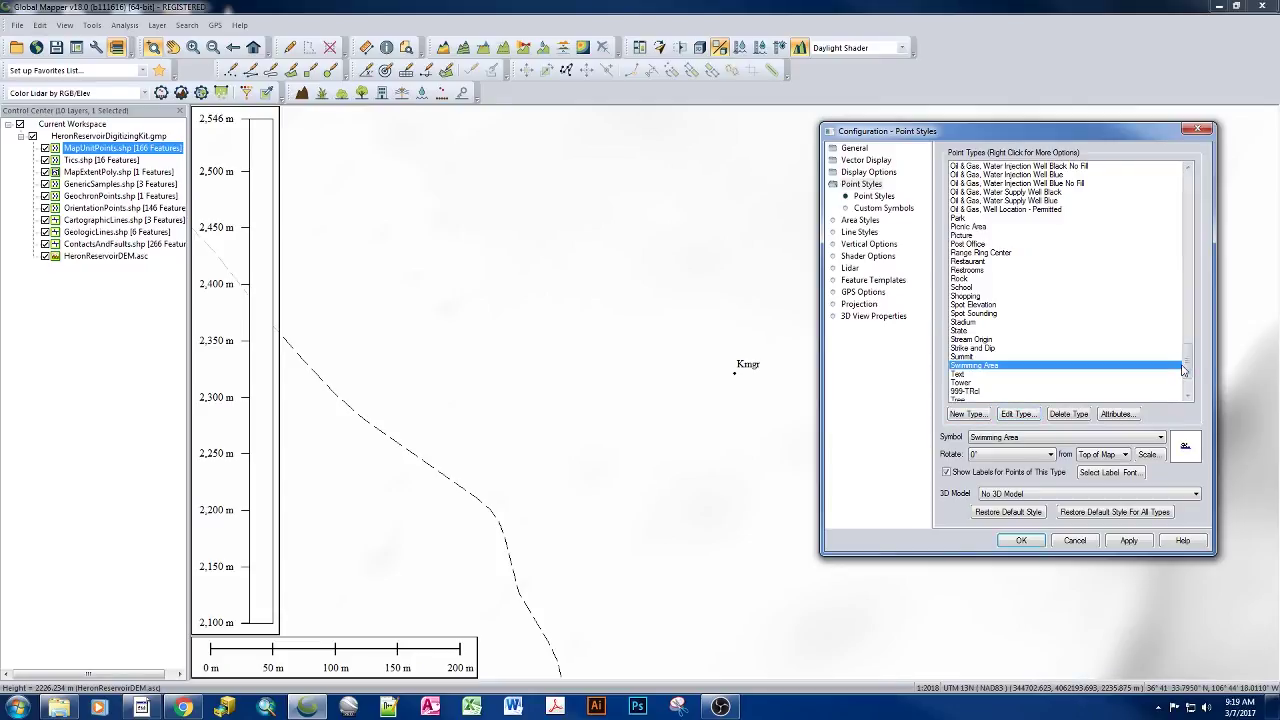
pyautogui.moveTo(1188, 368)
pyautogui.mouseDown()
pyautogui.moveTo(1187, 180)
pyautogui.moveTo(1188, 370)
pyautogui.mouseUp()
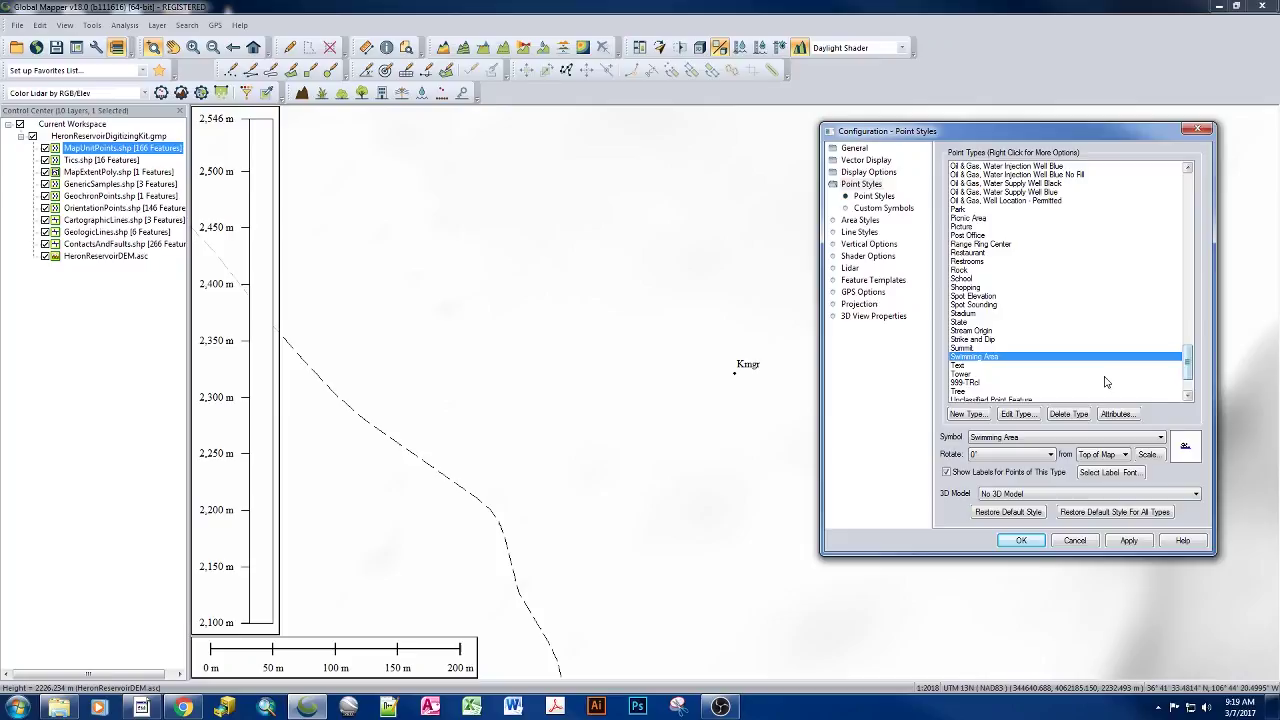
pyautogui.click(965, 384)
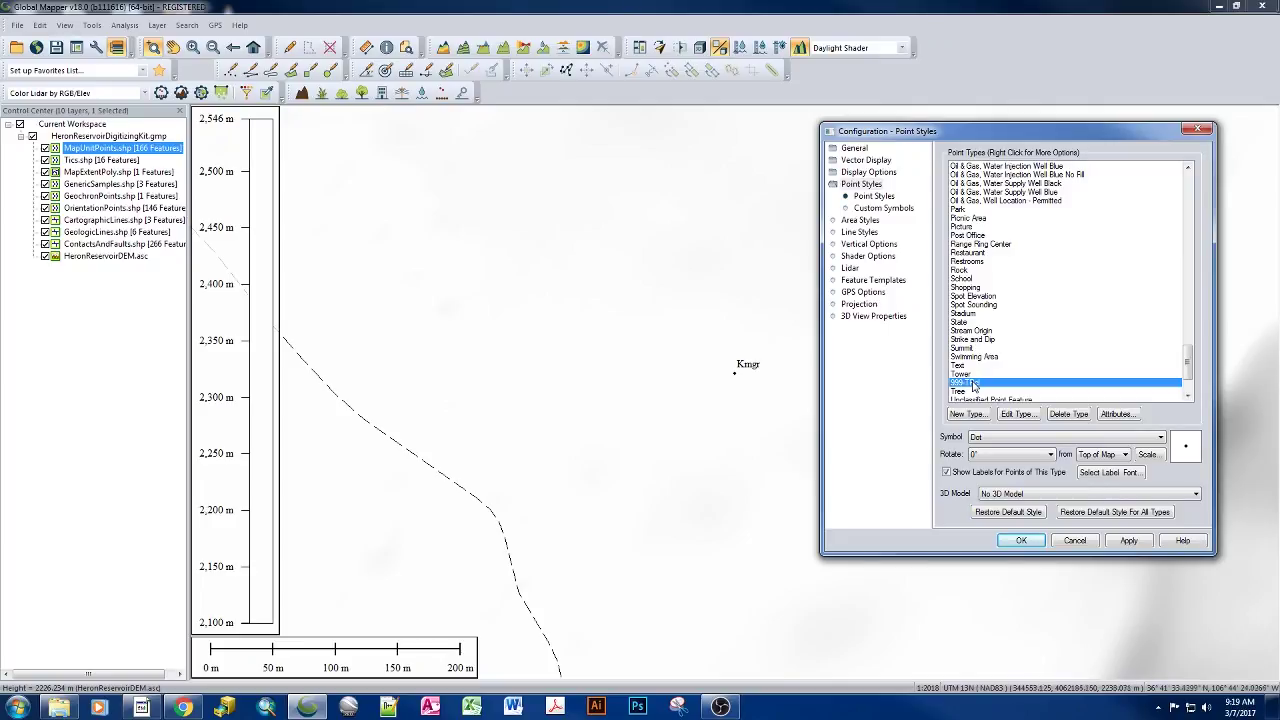
pyautogui.moveTo(1188, 362)
pyautogui.mouseDown()
pyautogui.moveTo(1205, 183)
pyautogui.moveTo(1190, 381)
pyautogui.mouseUp()
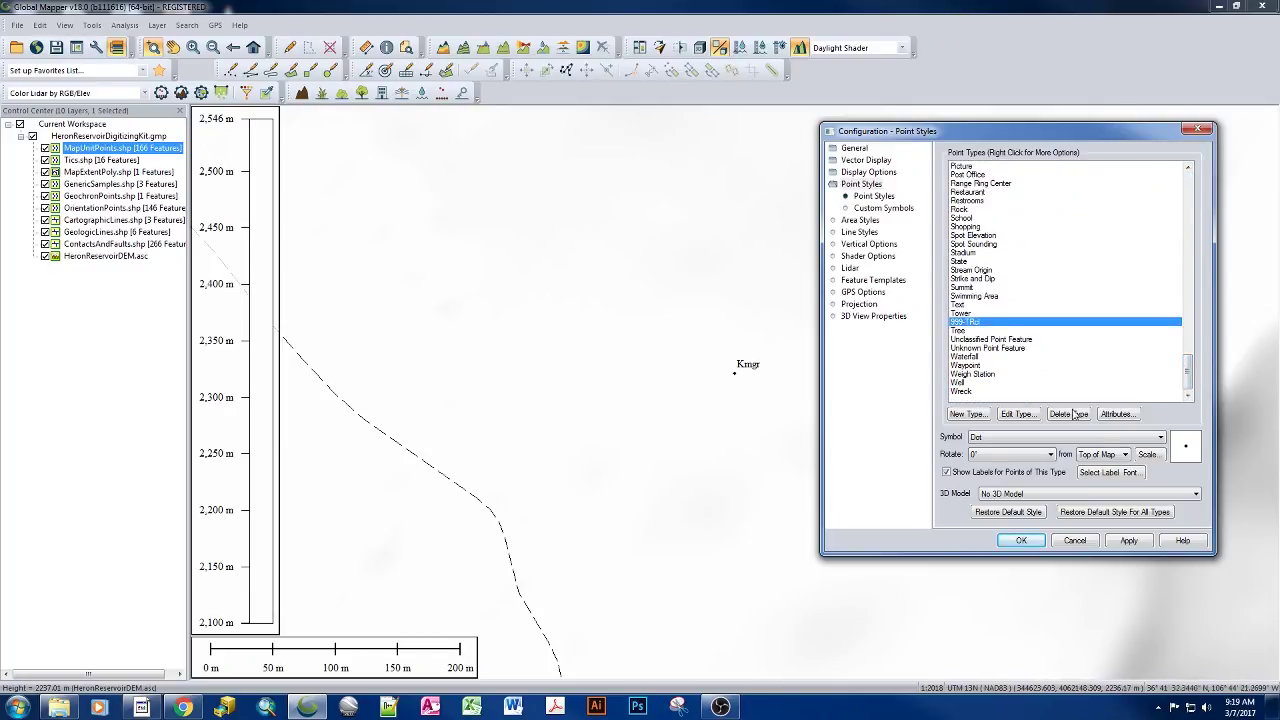
# Add a DataSourceID default attribute of DS02 to the 999-TRcl type.
pyautogui.click(1116, 414)
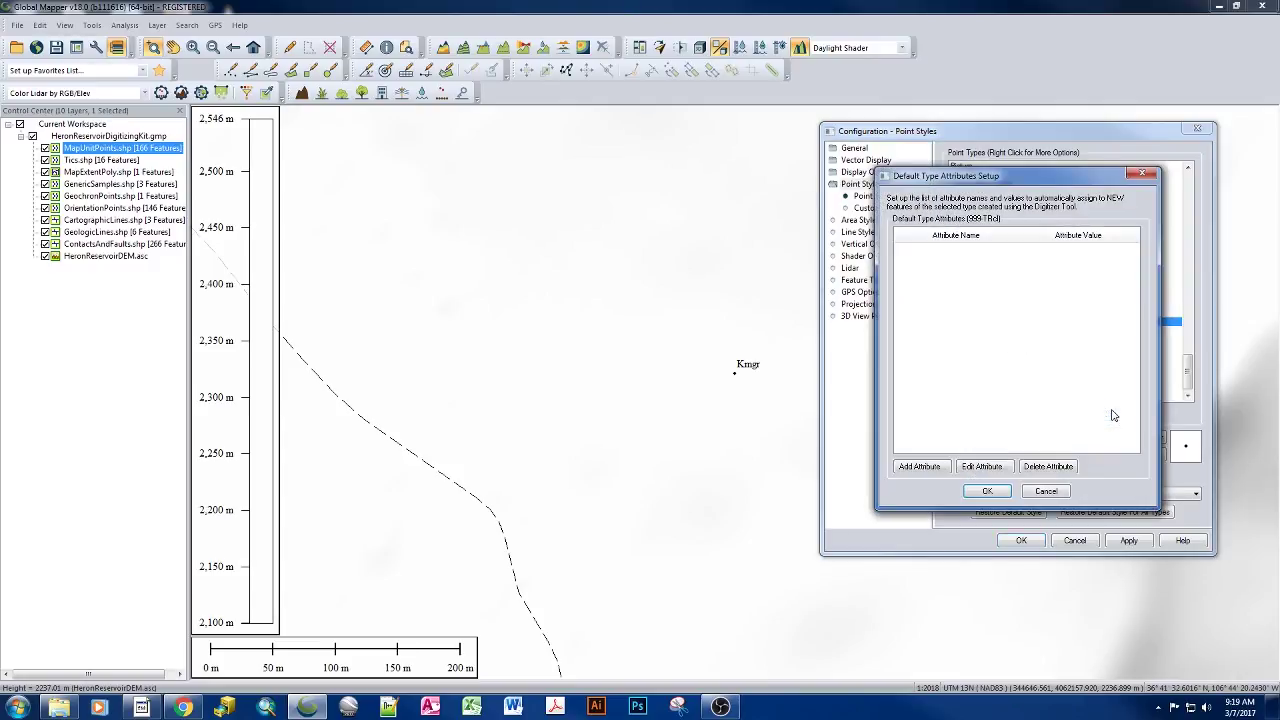
pyautogui.click(919, 466)
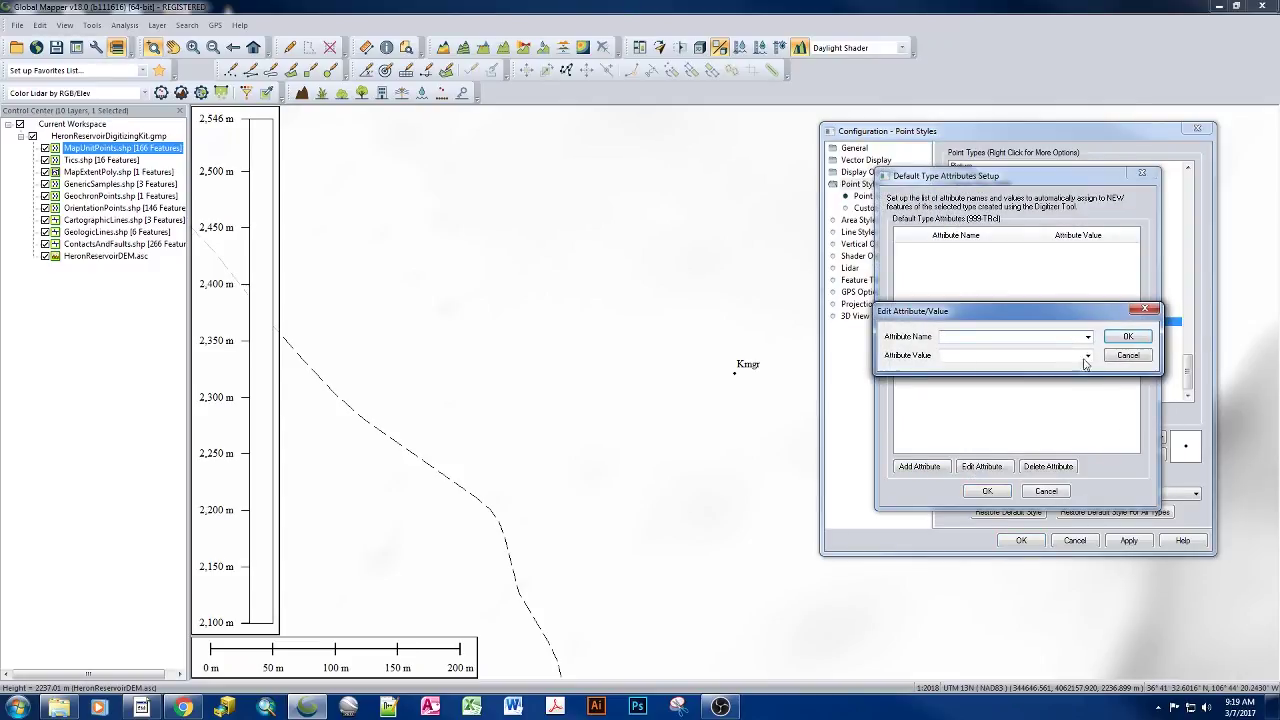
pyautogui.click(1086, 338)
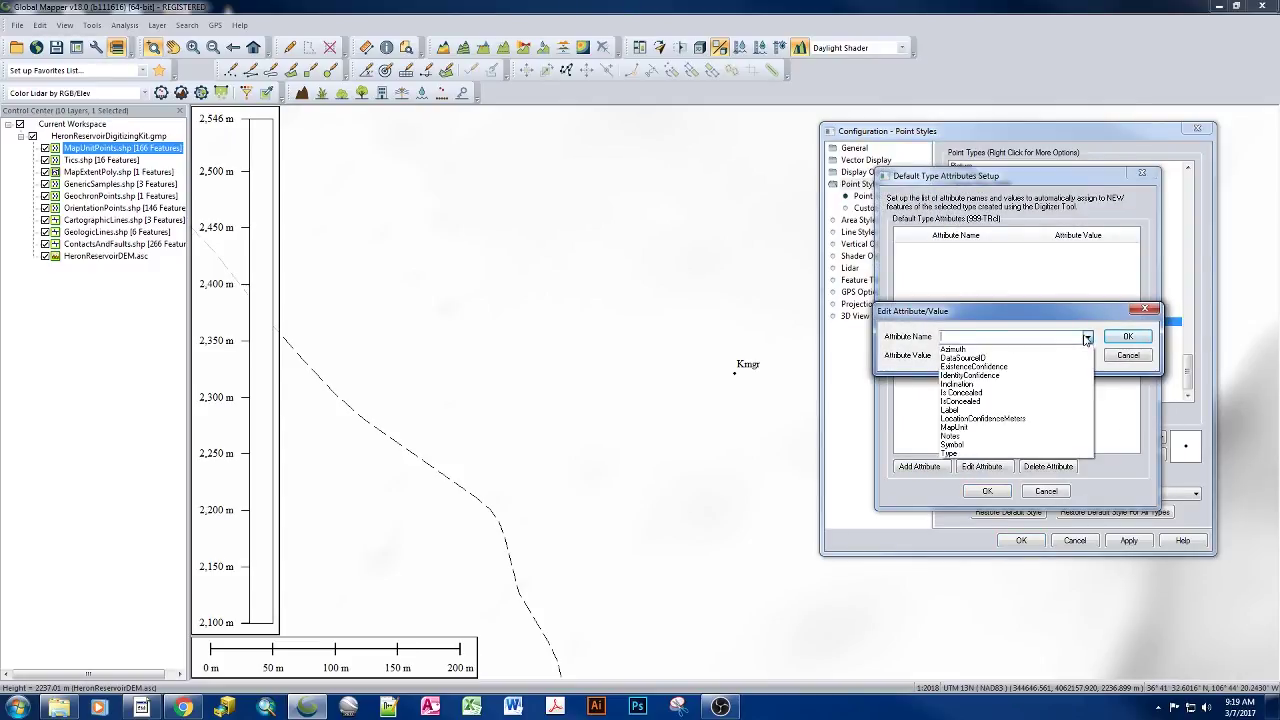
pyautogui.click(1022, 363)
pyautogui.click(1087, 358)
pyautogui.click(1037, 381)
pyautogui.click(1127, 336)
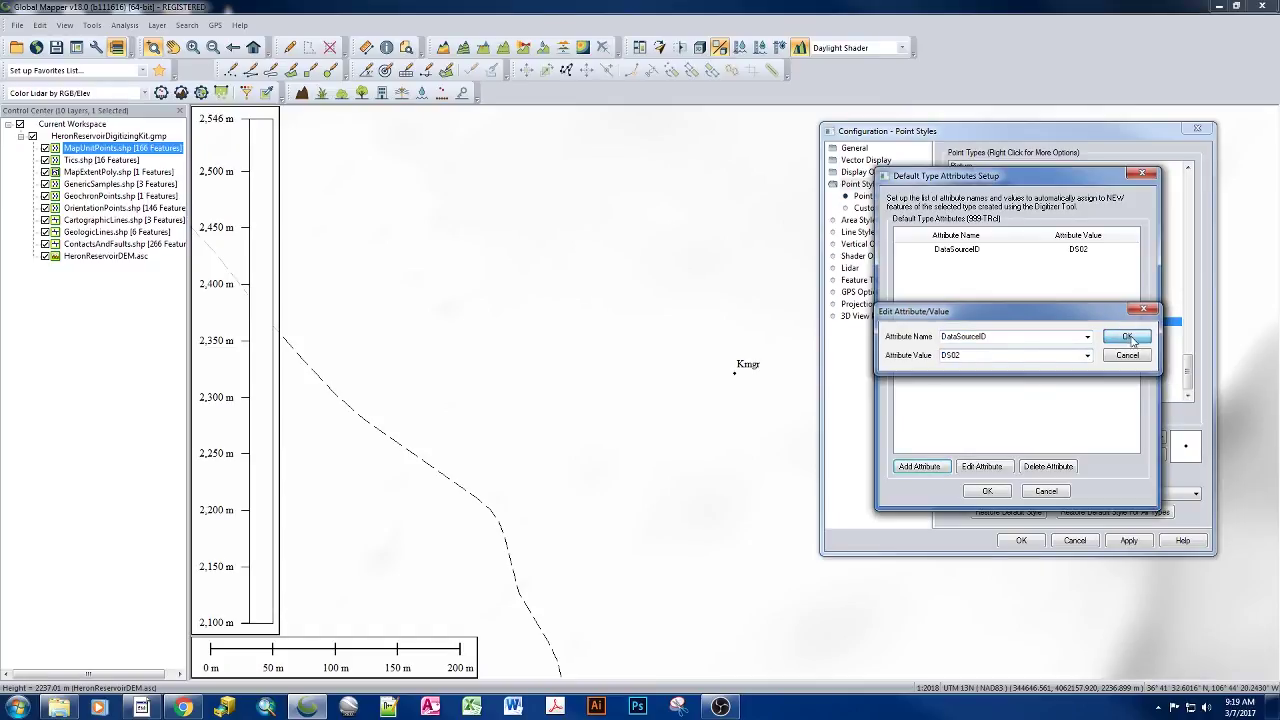
# Add ExistenceConfidence and IdentityConfidence defaults, both set to certain.
pyautogui.click(915, 472)
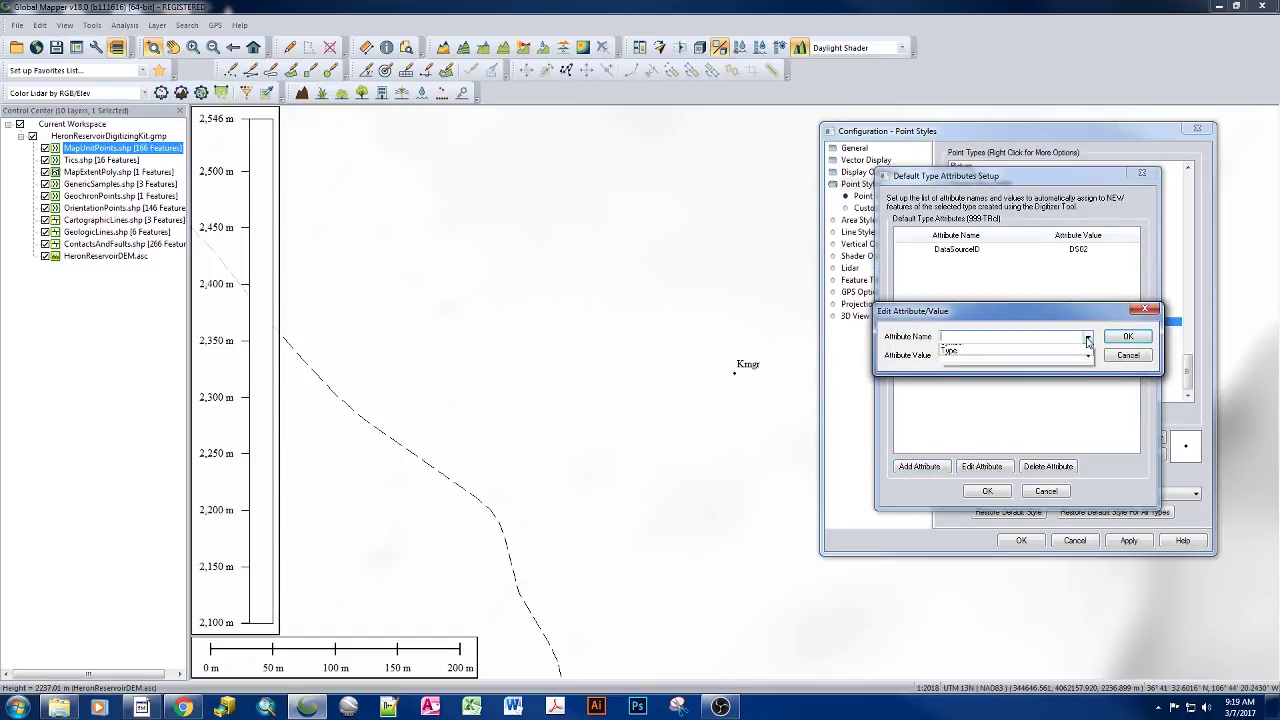
pyautogui.click(1050, 367)
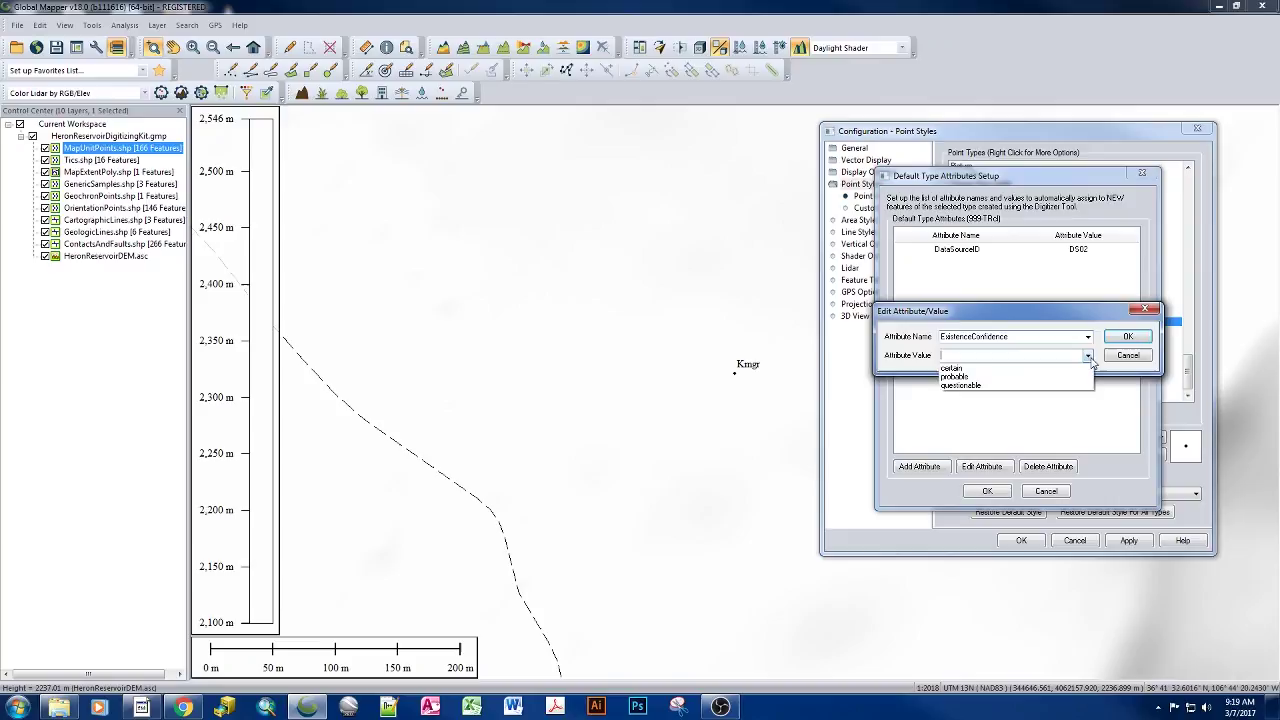
pyautogui.click(1127, 334)
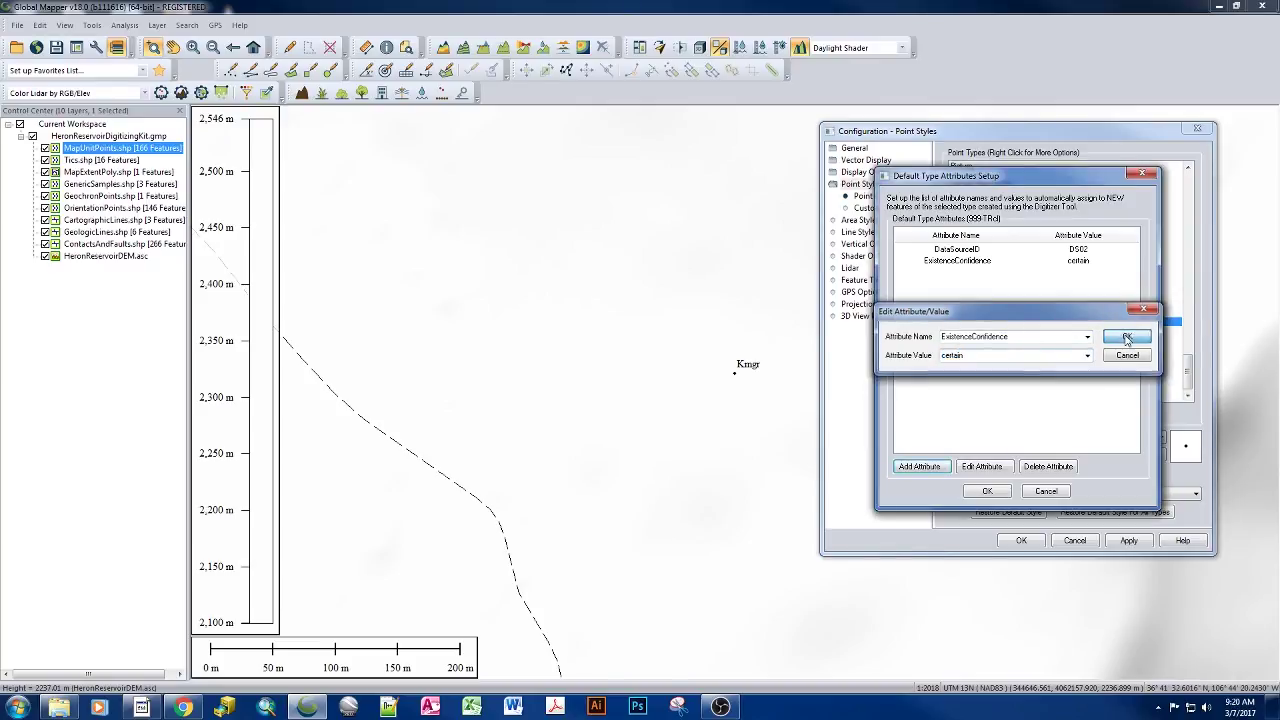
pyautogui.click(900, 466)
pyautogui.click(1087, 337)
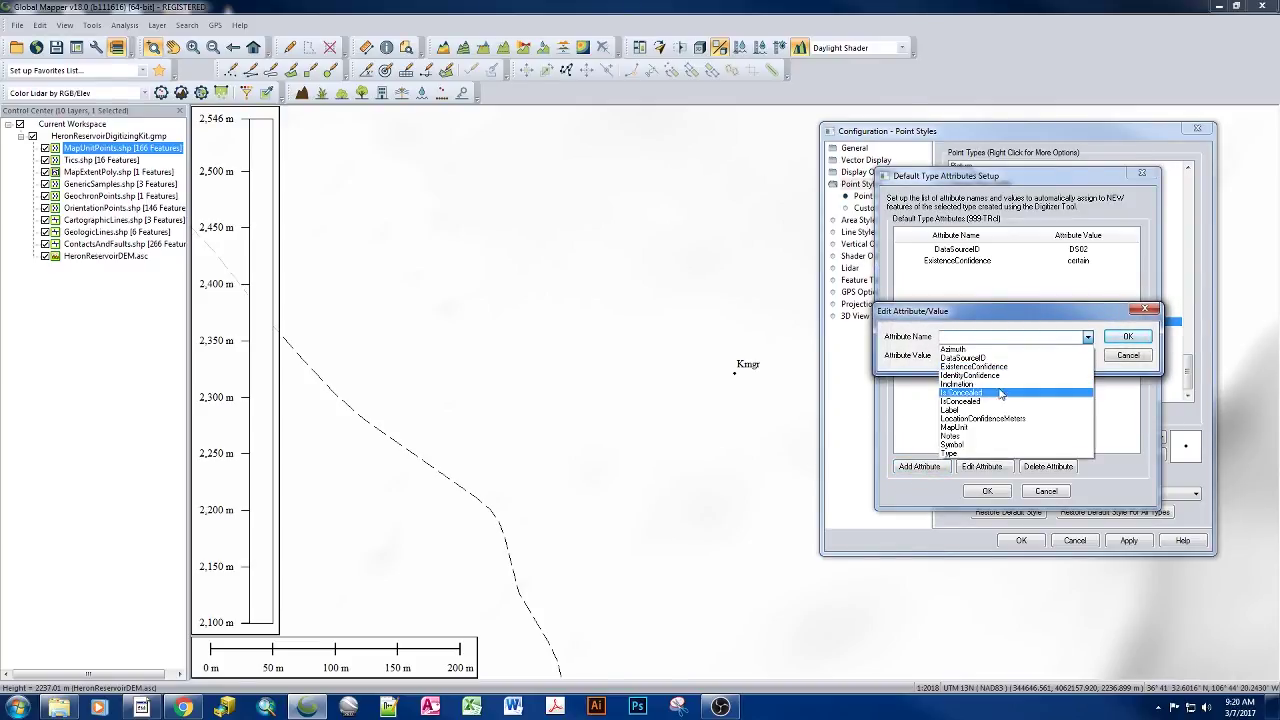
pyautogui.click(990, 377)
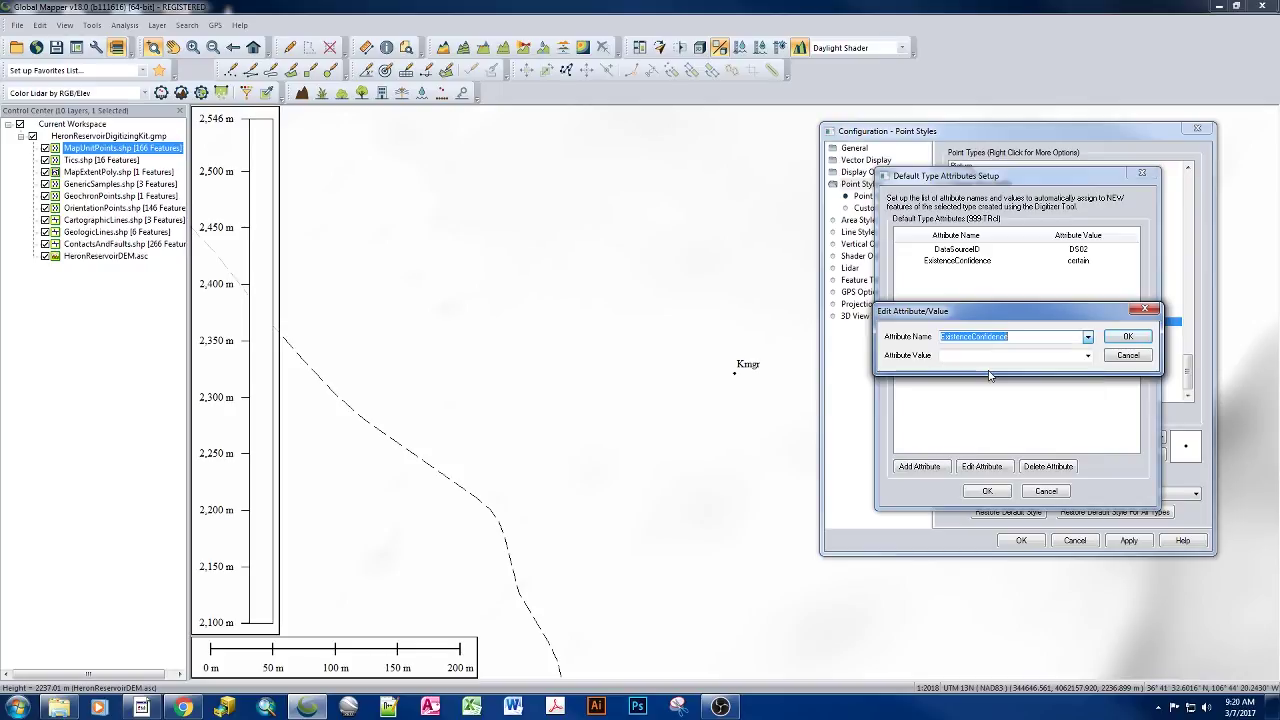
pyautogui.click(1086, 338)
pyautogui.click(1012, 375)
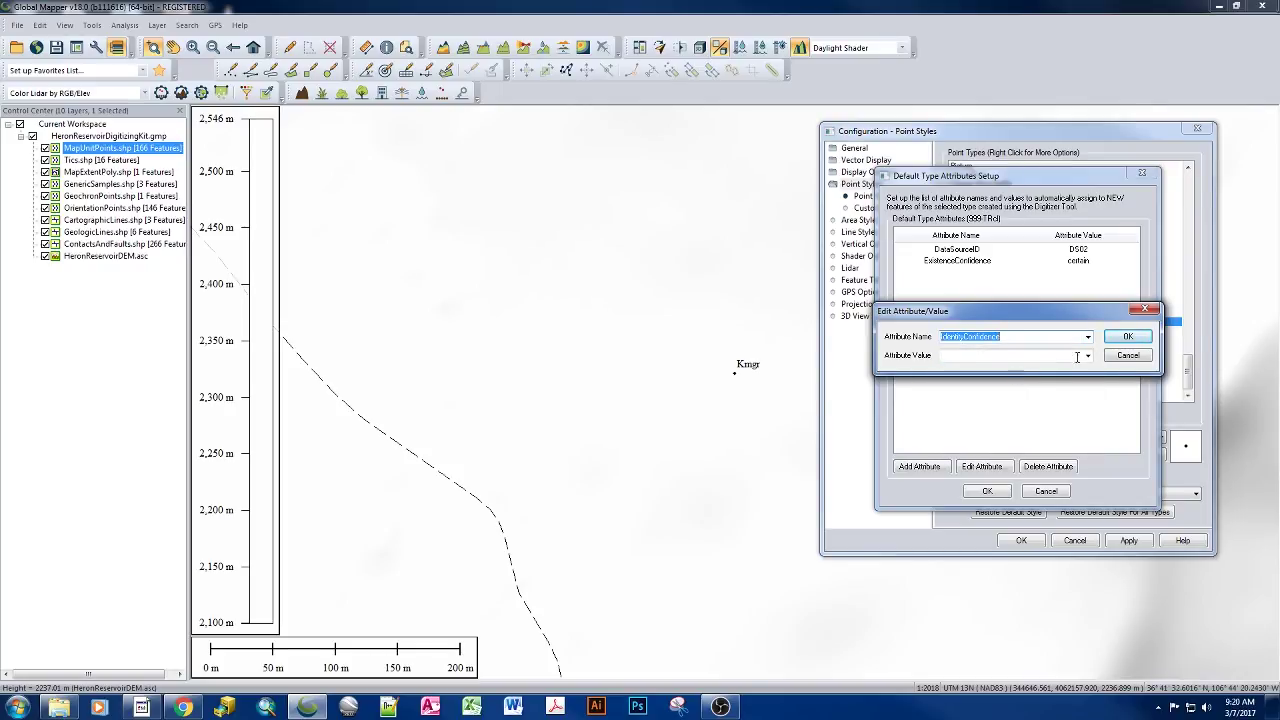
pyautogui.click(1087, 356)
pyautogui.click(1010, 368)
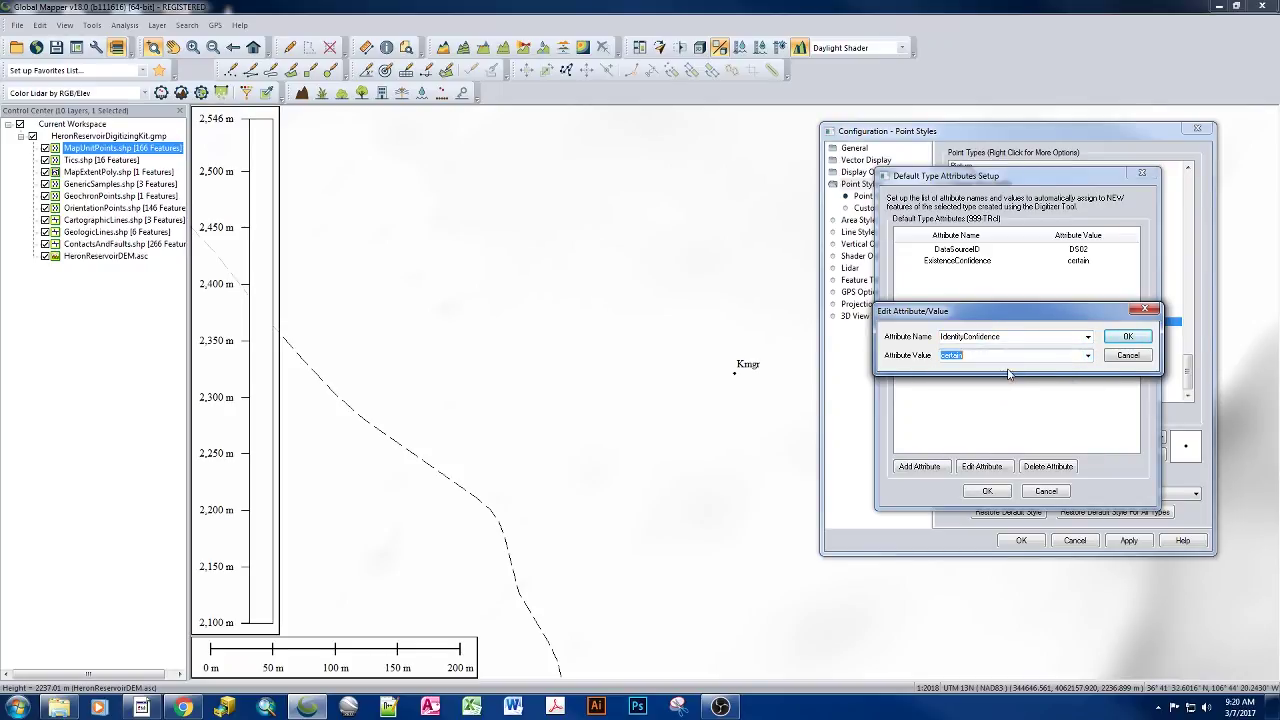
pyautogui.click(1128, 337)
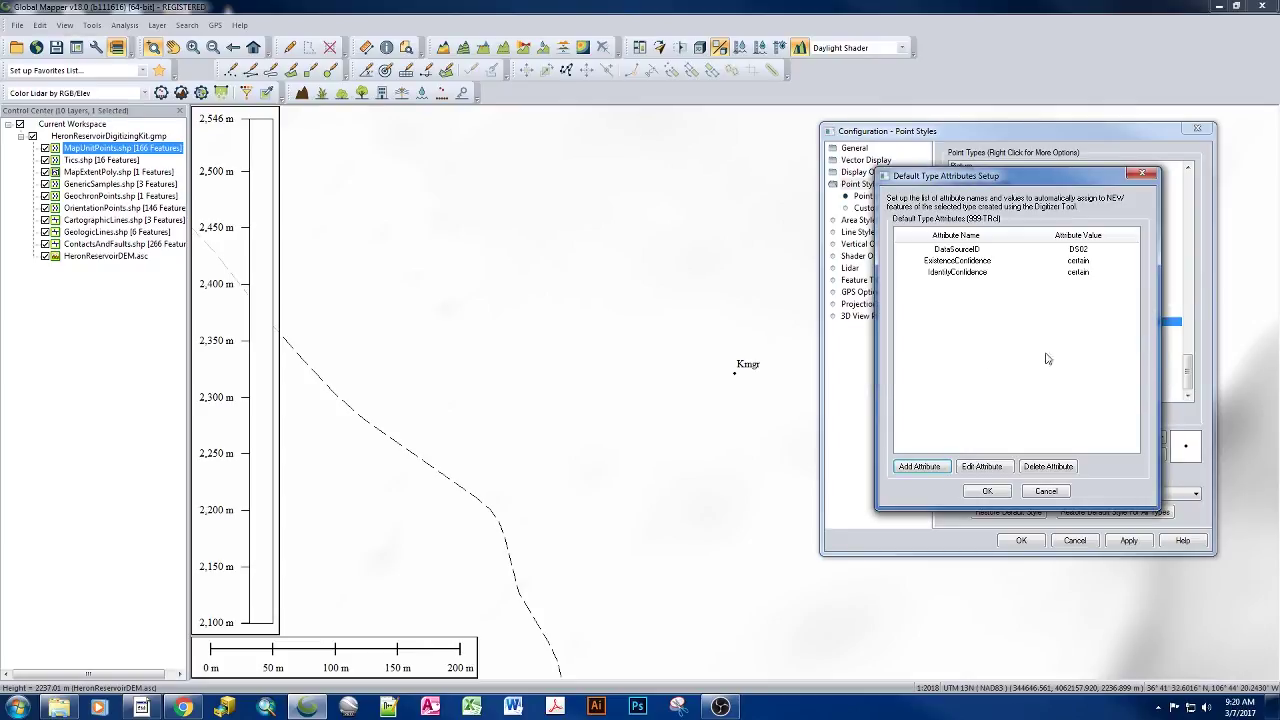
# Add a MapUnit default attribute with the value TRcl.
pyautogui.click(919, 466)
pyautogui.click(1086, 338)
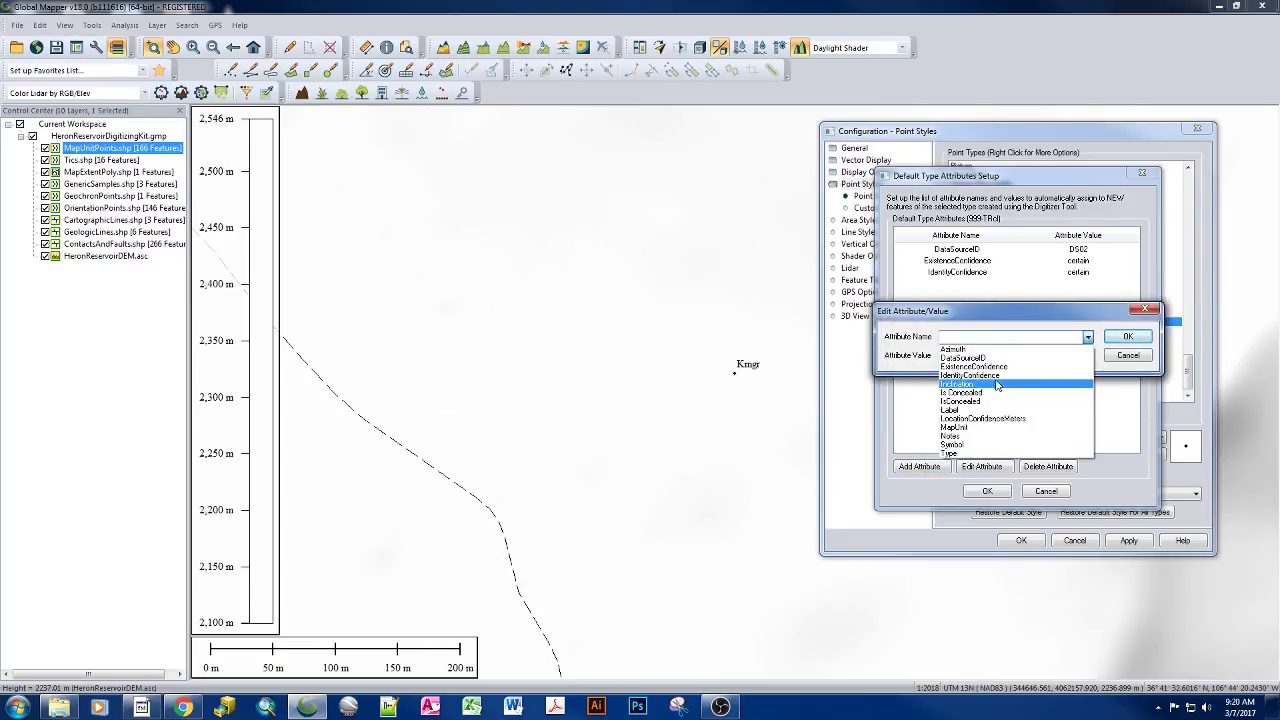
pyautogui.click(990, 428)
pyautogui.click(980, 355)
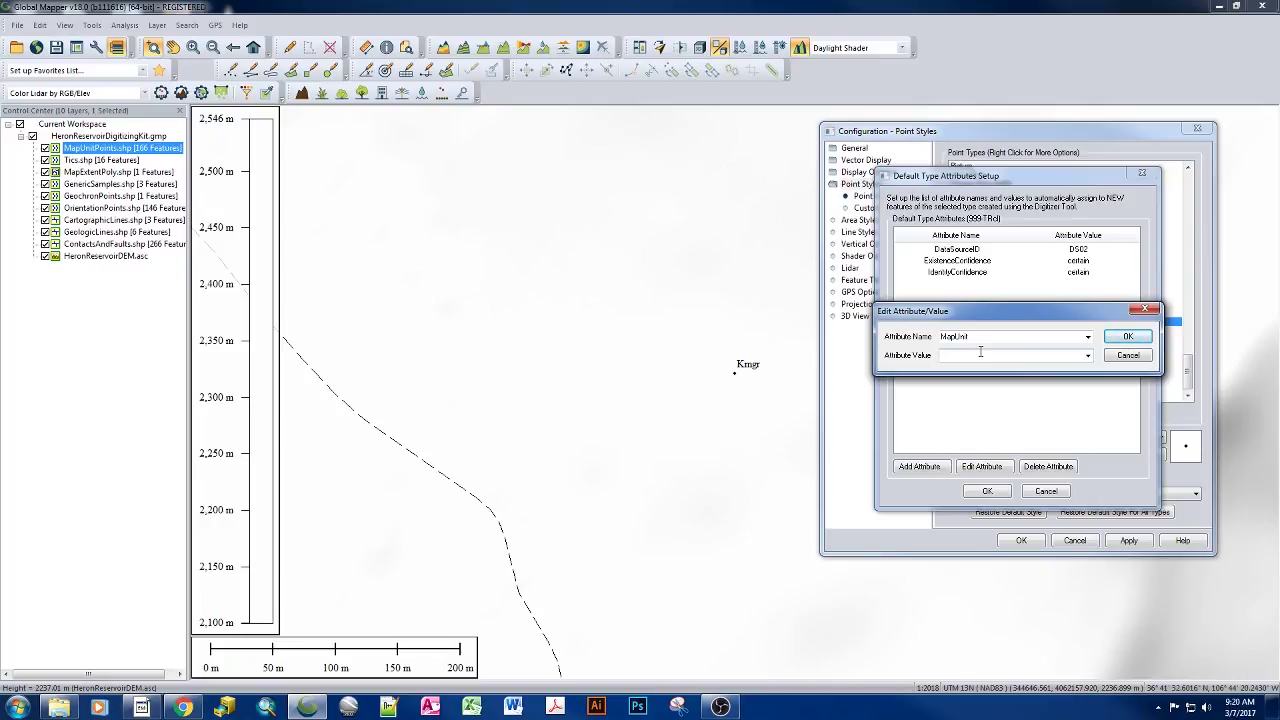
pyautogui.write('1')
pyautogui.hotkey('shift', 'Home')
pyautogui.write('TR')
pyautogui.click(1122, 338)
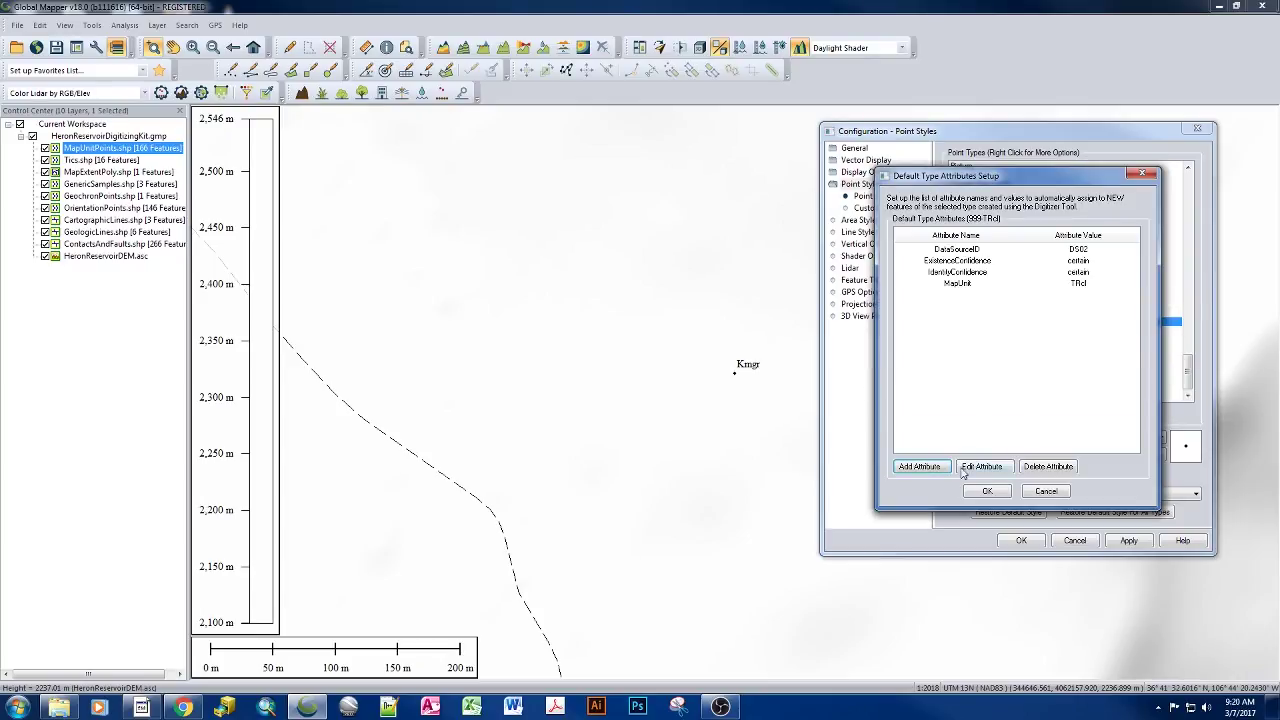
# Add Label and Symbol default attributes, with Symbol set to ^cl.
pyautogui.click(920, 467)
pyautogui.click(1088, 337)
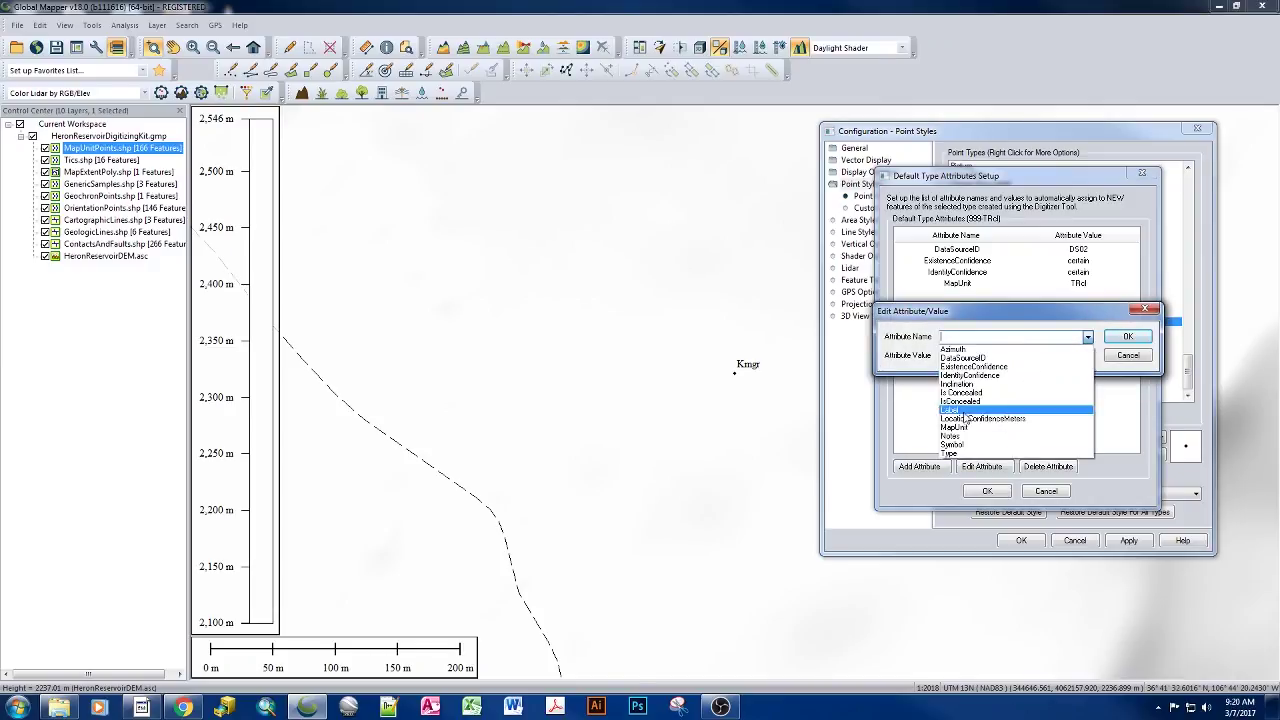
pyautogui.click(958, 412)
pyautogui.click(972, 356)
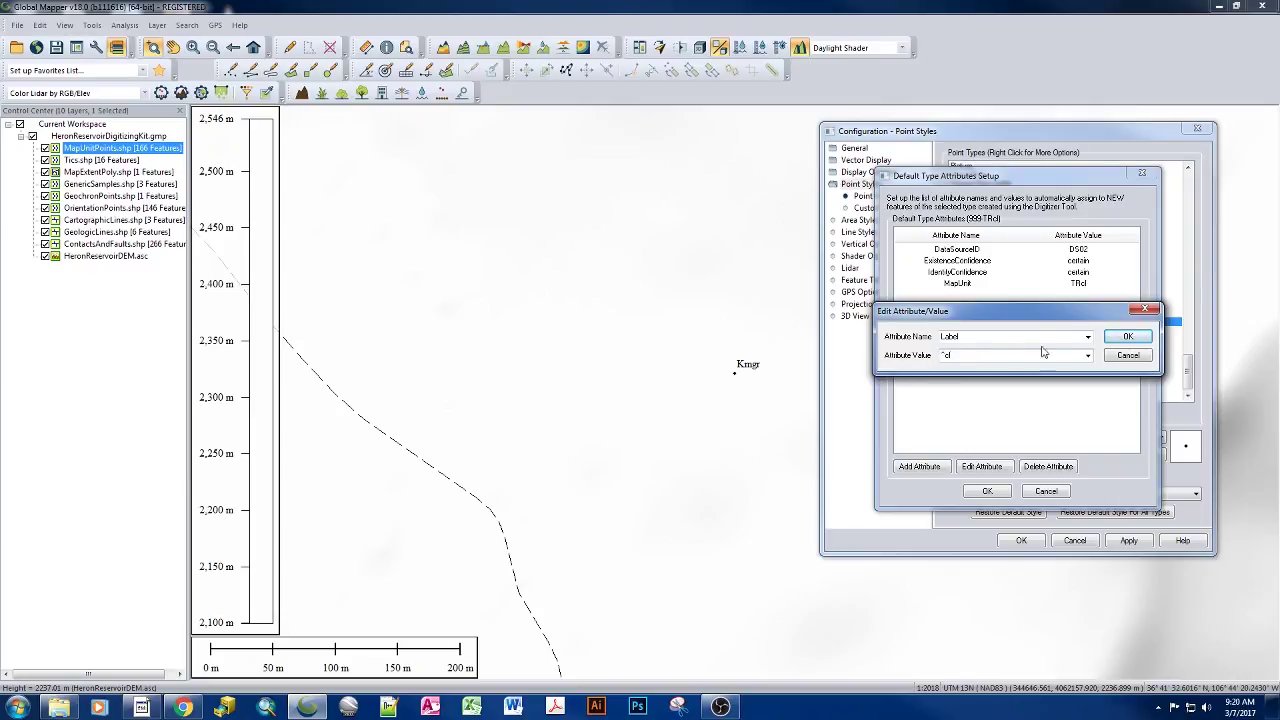
pyautogui.click(1120, 337)
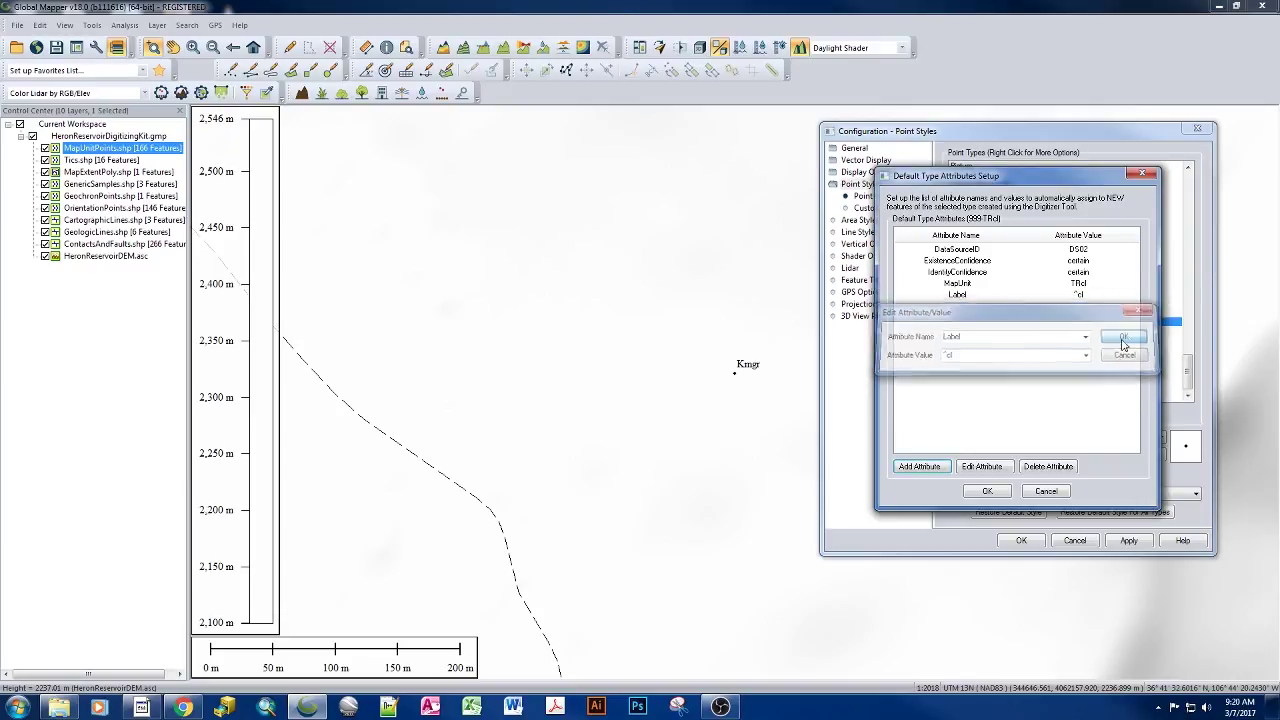
pyautogui.click(920, 467)
pyautogui.click(1087, 337)
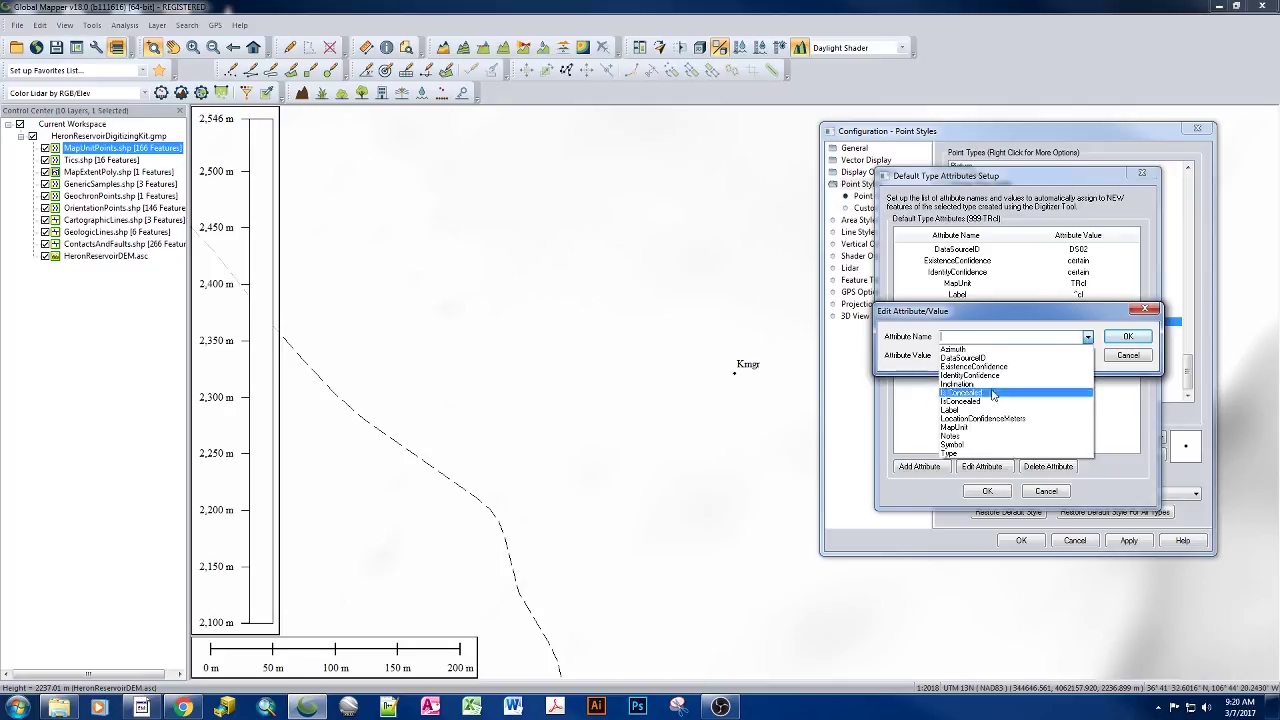
pyautogui.click(985, 444)
pyautogui.click(979, 355)
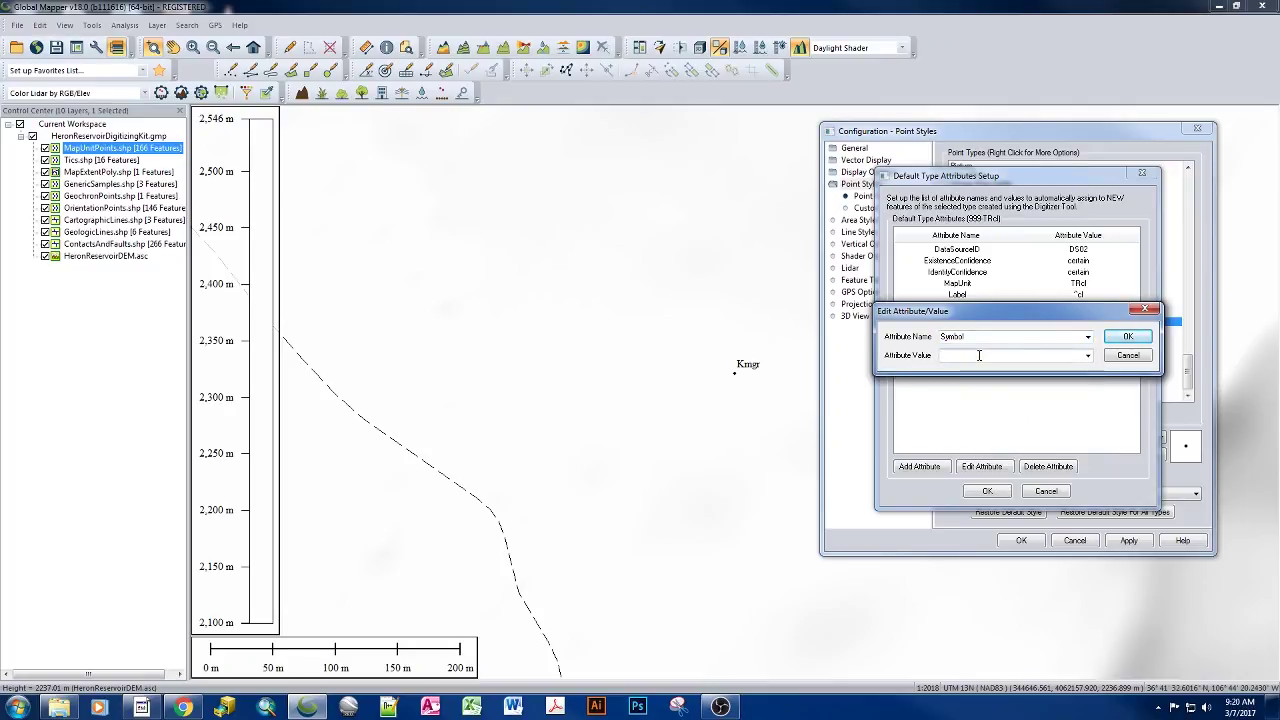
pyautogui.write('^cl')
pyautogui.click(1128, 337)
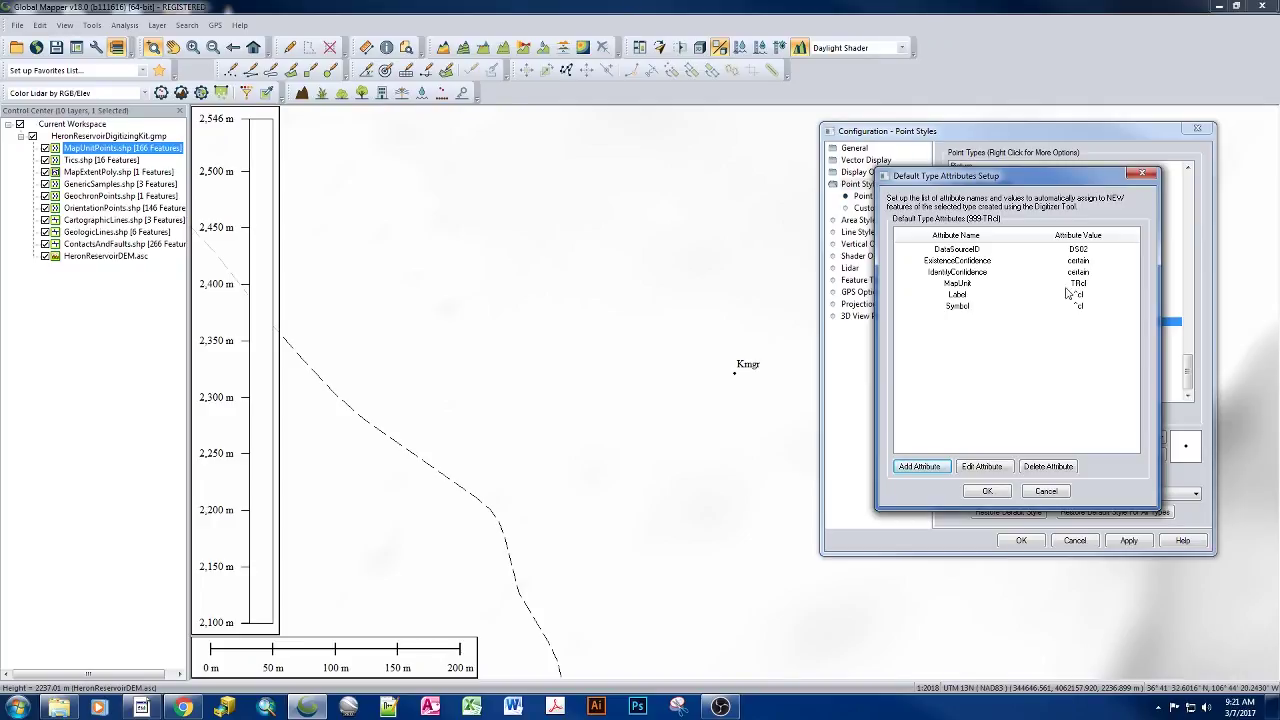
# Review the MapUnit and Label rows, then save and close the 999-TRcl default attributes.
pyautogui.click(964, 285)
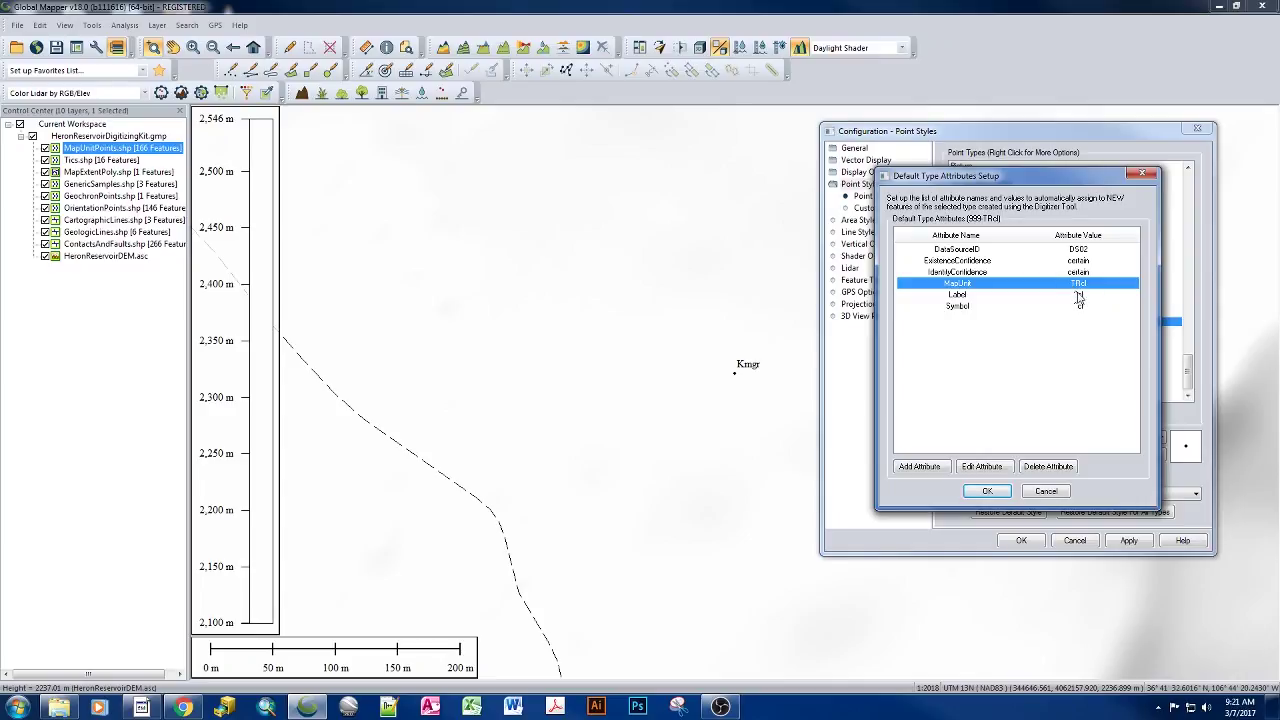
pyautogui.click(1079, 295)
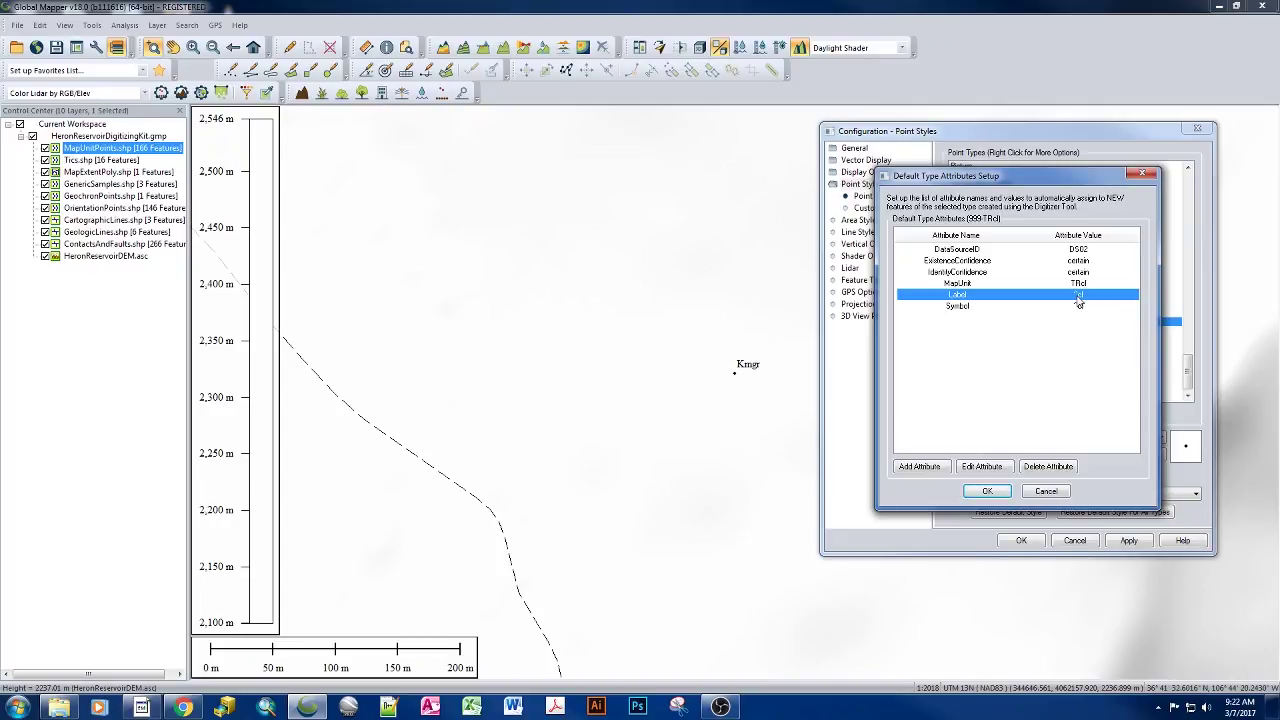
pyautogui.click(1079, 285)
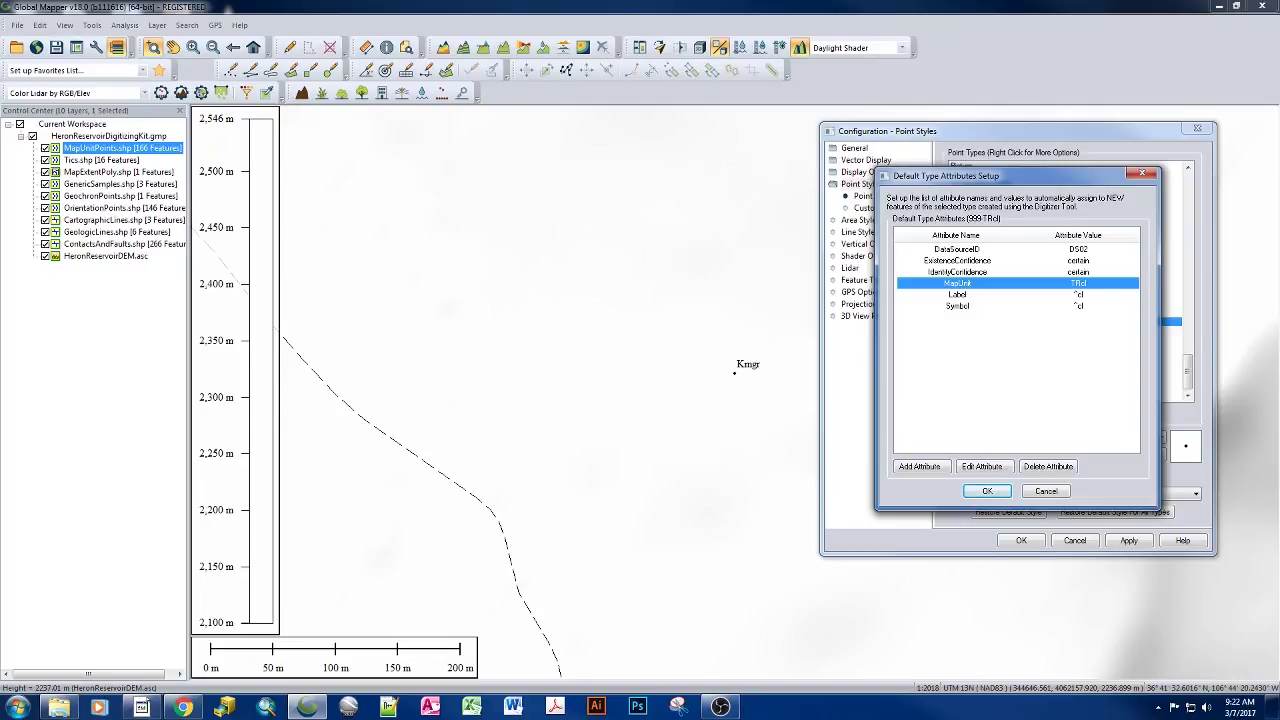
pyautogui.click(985, 492)
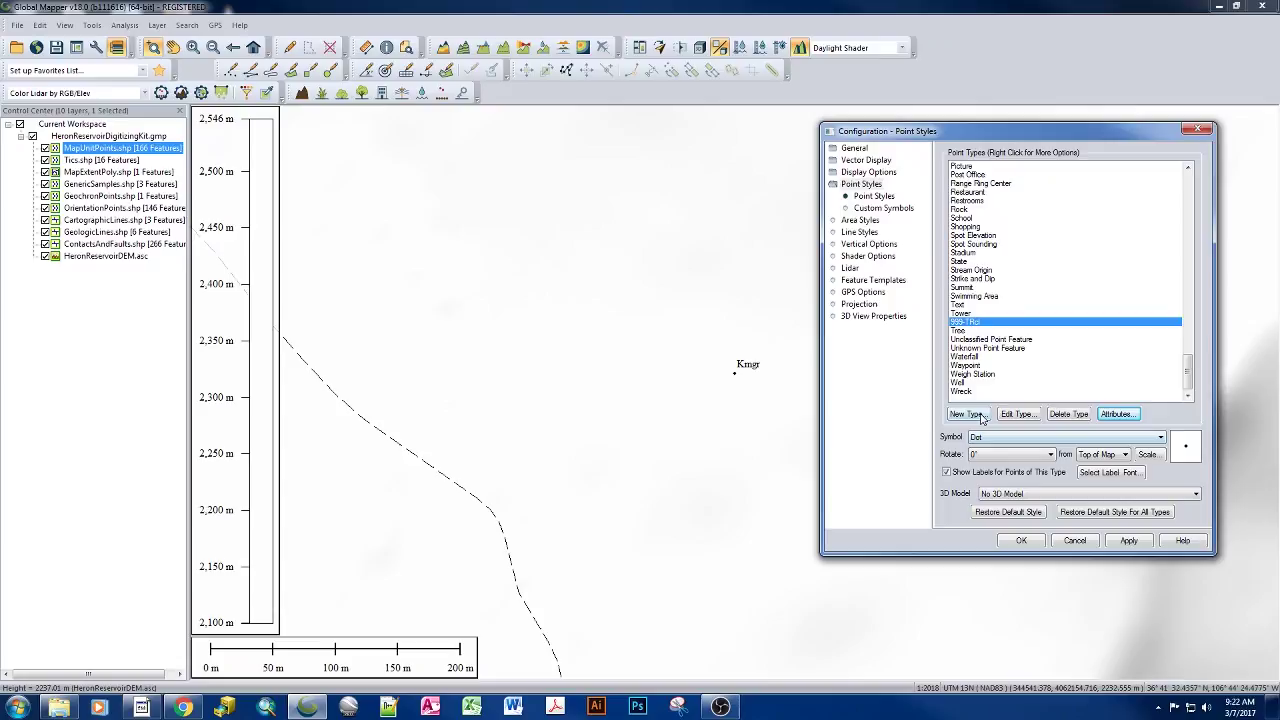
# Create a new Dot-symbol point type named 999-Cob.
pyautogui.click(982, 417)
pyautogui.write('9')
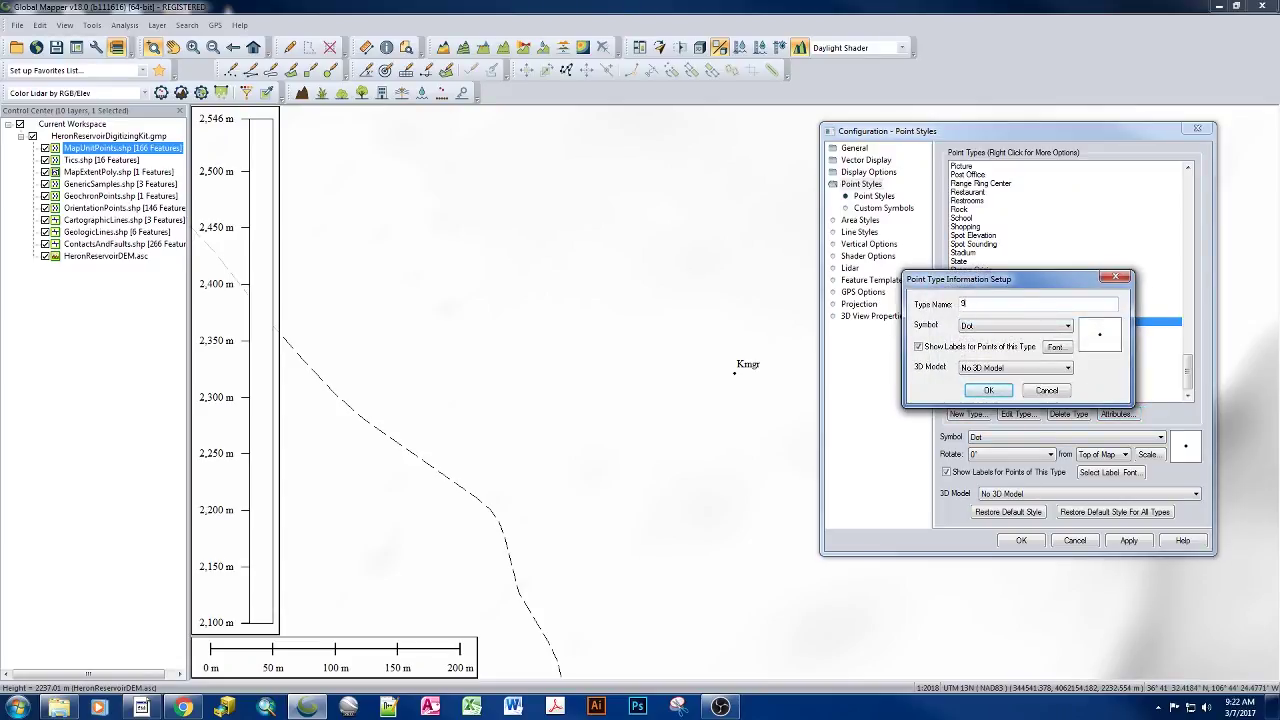
pyautogui.write('9')
pyautogui.write('9-')
pyautogui.write('st')
pyautogui.click(987, 391)
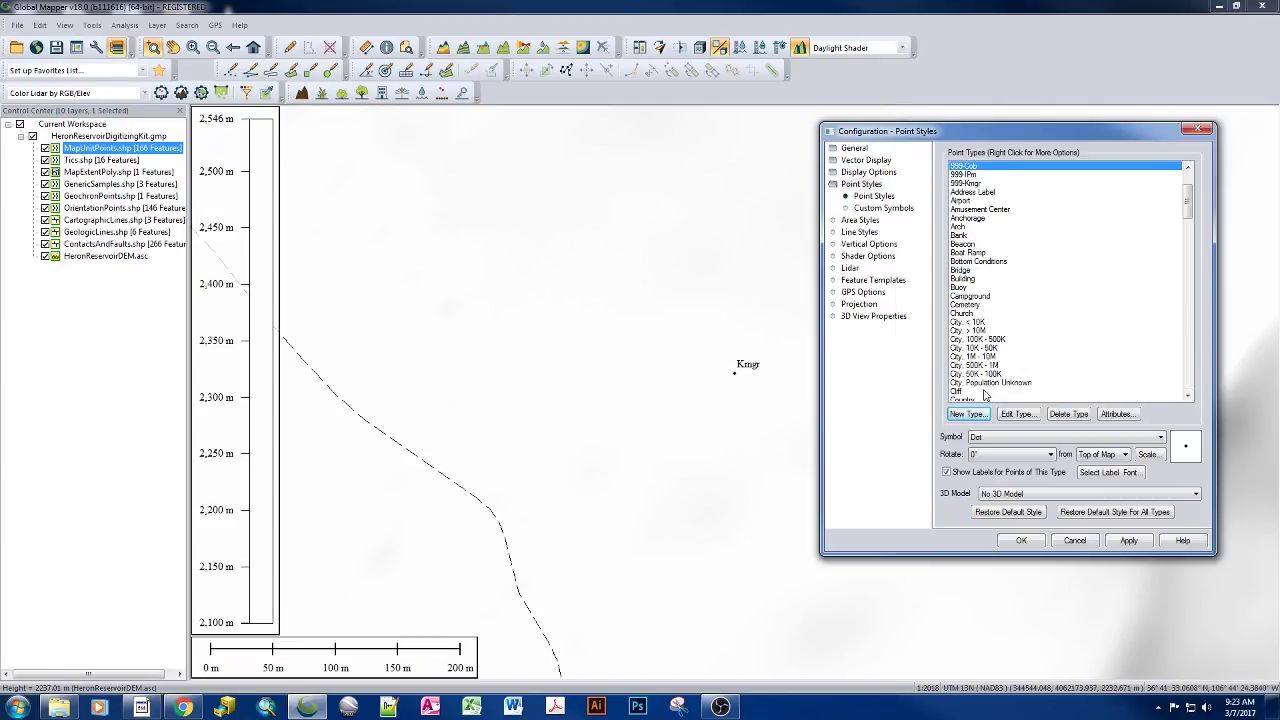
# Add a DataSourceID default attribute of DS02 to the 999-Cob type.
pyautogui.click(1117, 413)
pyautogui.click(919, 466)
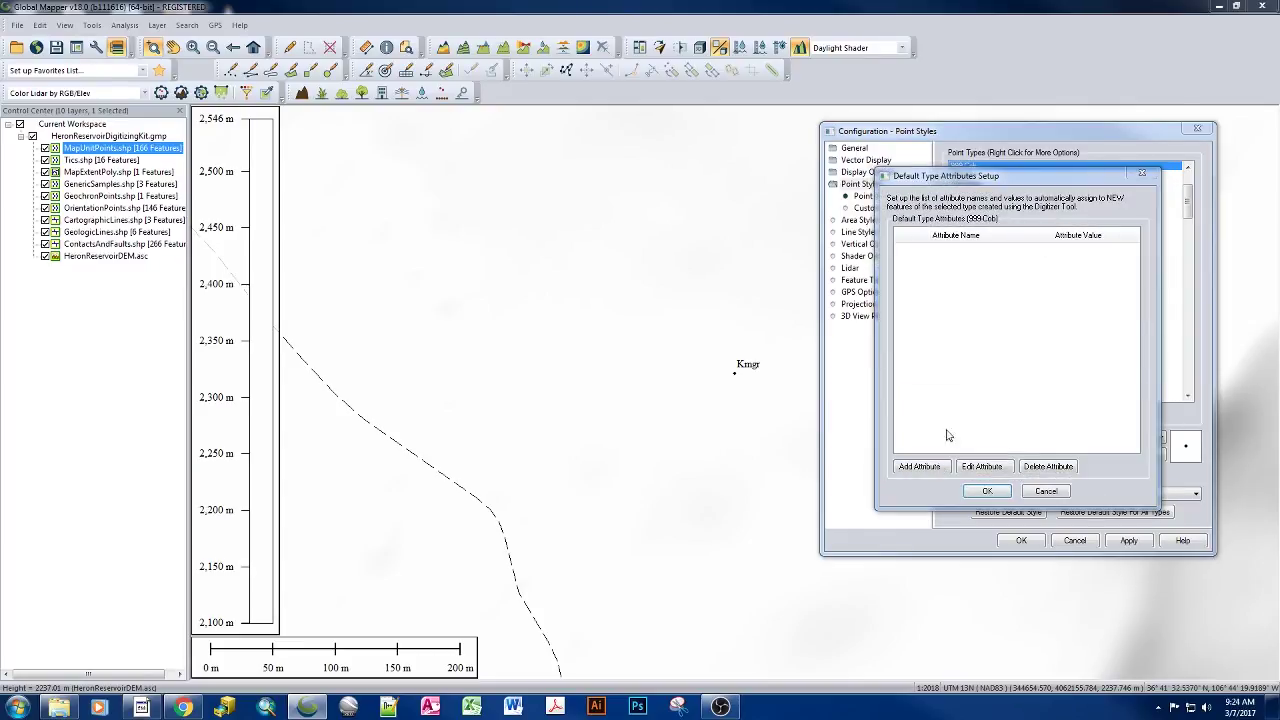
pyautogui.click(1087, 338)
pyautogui.click(991, 357)
pyautogui.click(1087, 358)
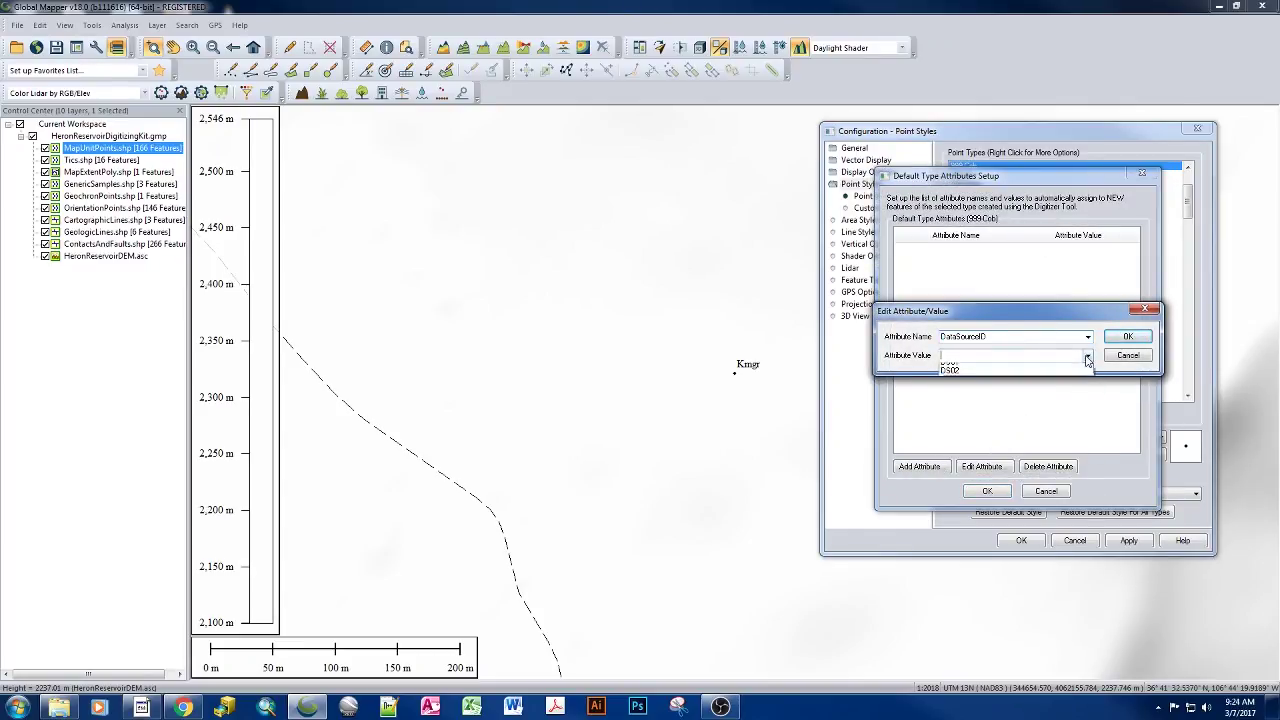
pyautogui.click(1010, 370)
pyautogui.click(1128, 336)
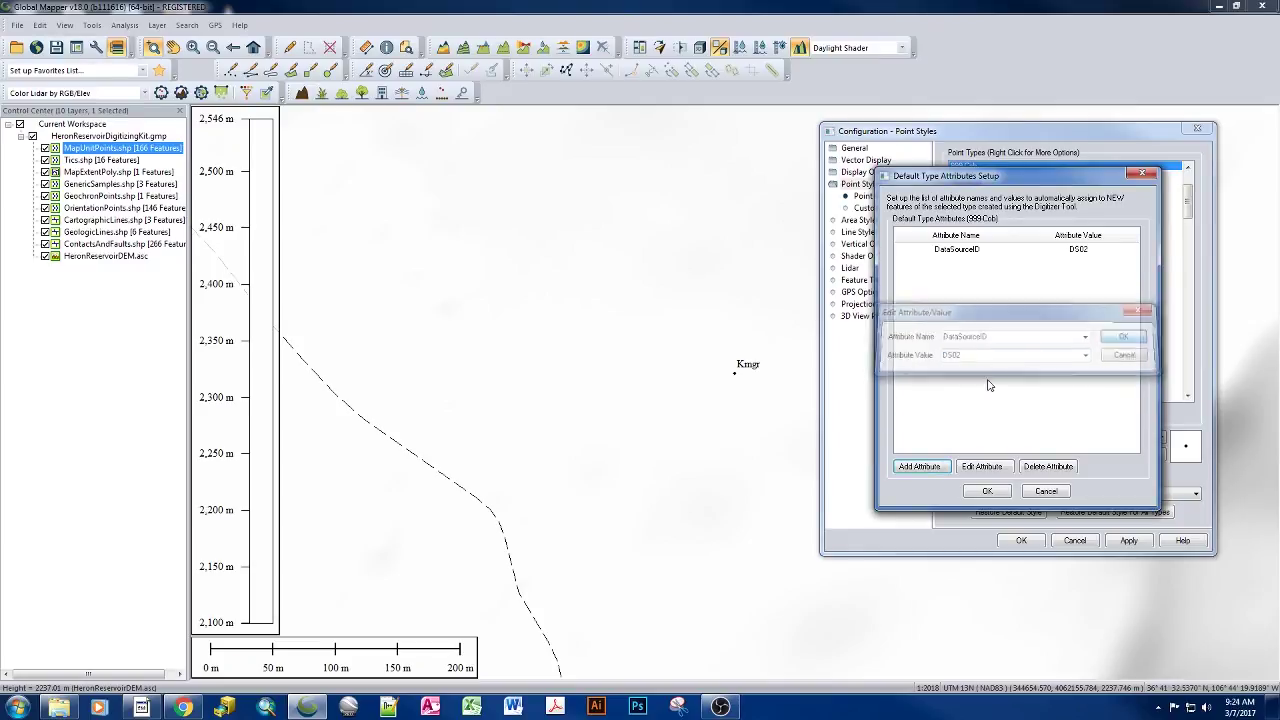
# Add ExistenceConfidence and IdentityConfidence defaults, both set to certain.
pyautogui.click(919, 466)
pyautogui.click(1087, 338)
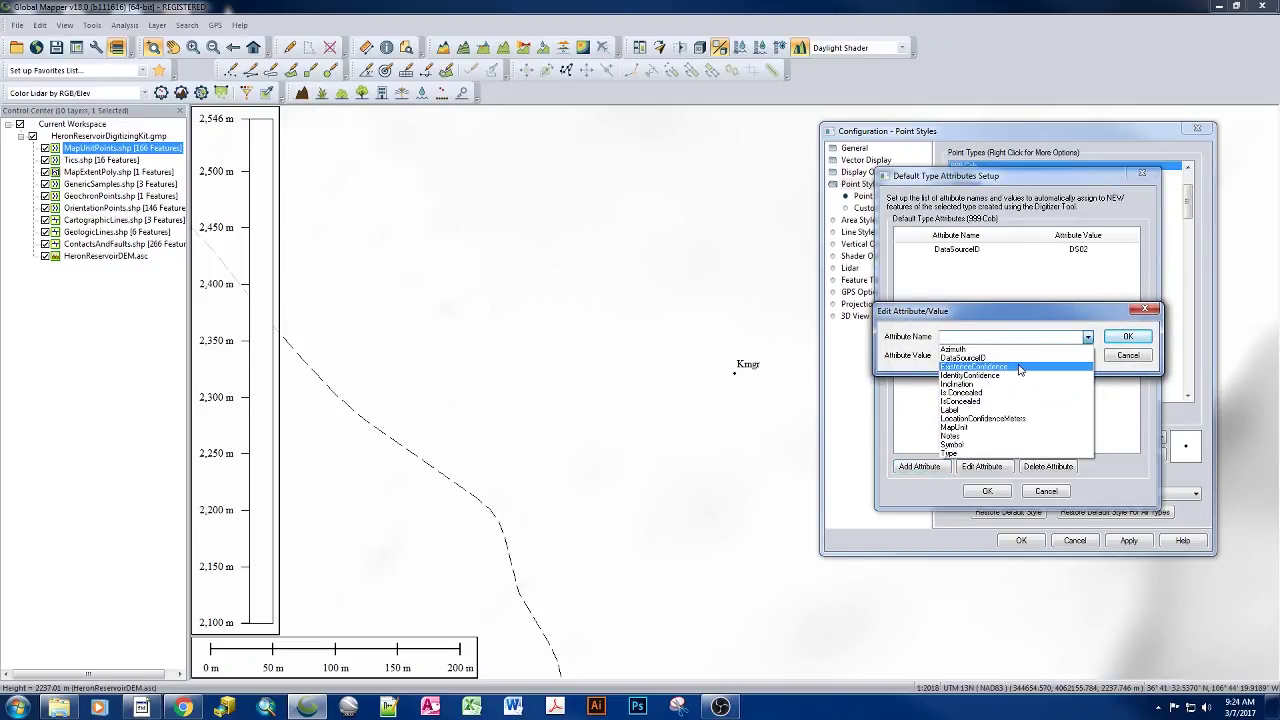
pyautogui.click(1019, 368)
pyautogui.click(1087, 355)
pyautogui.click(1040, 368)
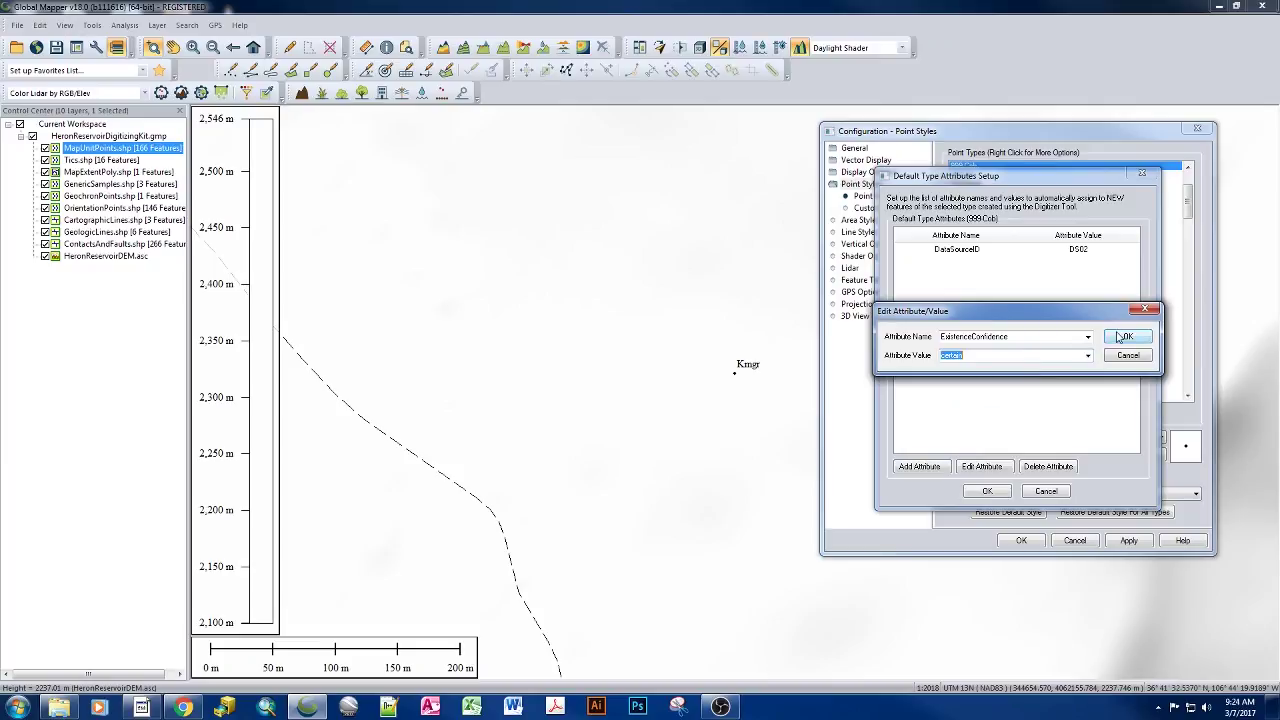
pyautogui.click(1124, 337)
pyautogui.click(919, 466)
pyautogui.click(1087, 337)
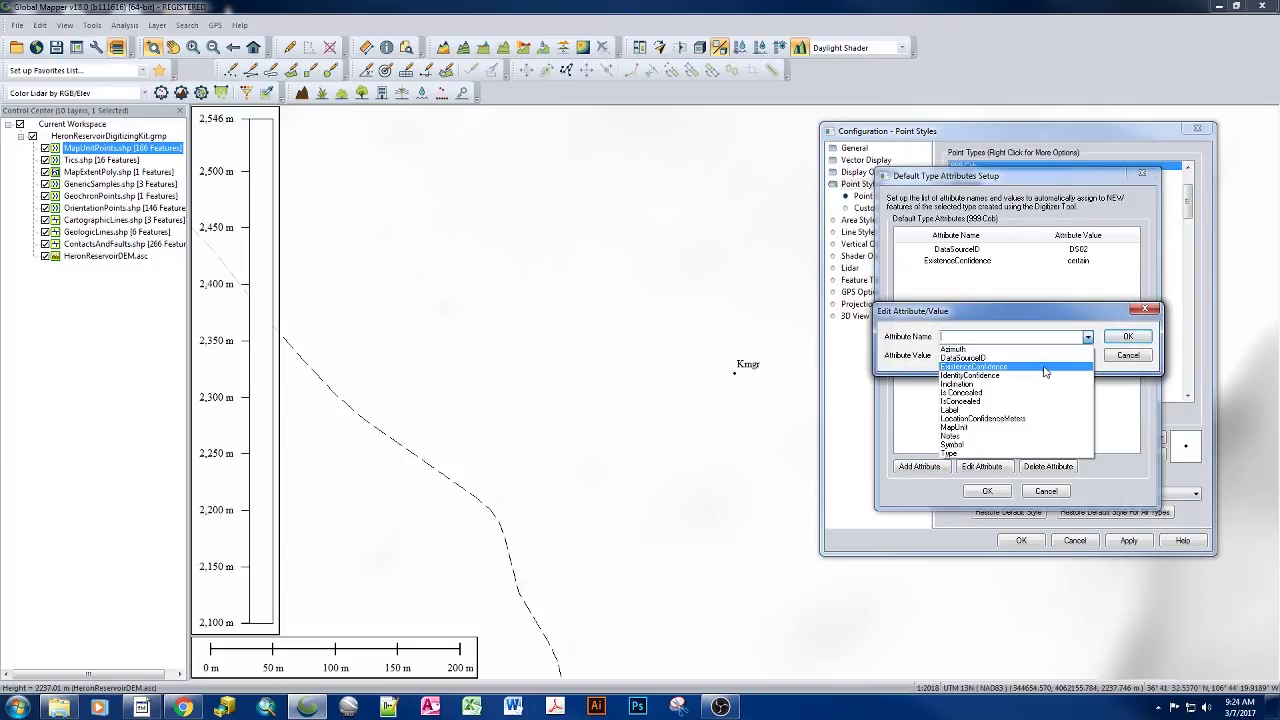
pyautogui.click(1045, 375)
pyautogui.click(1087, 355)
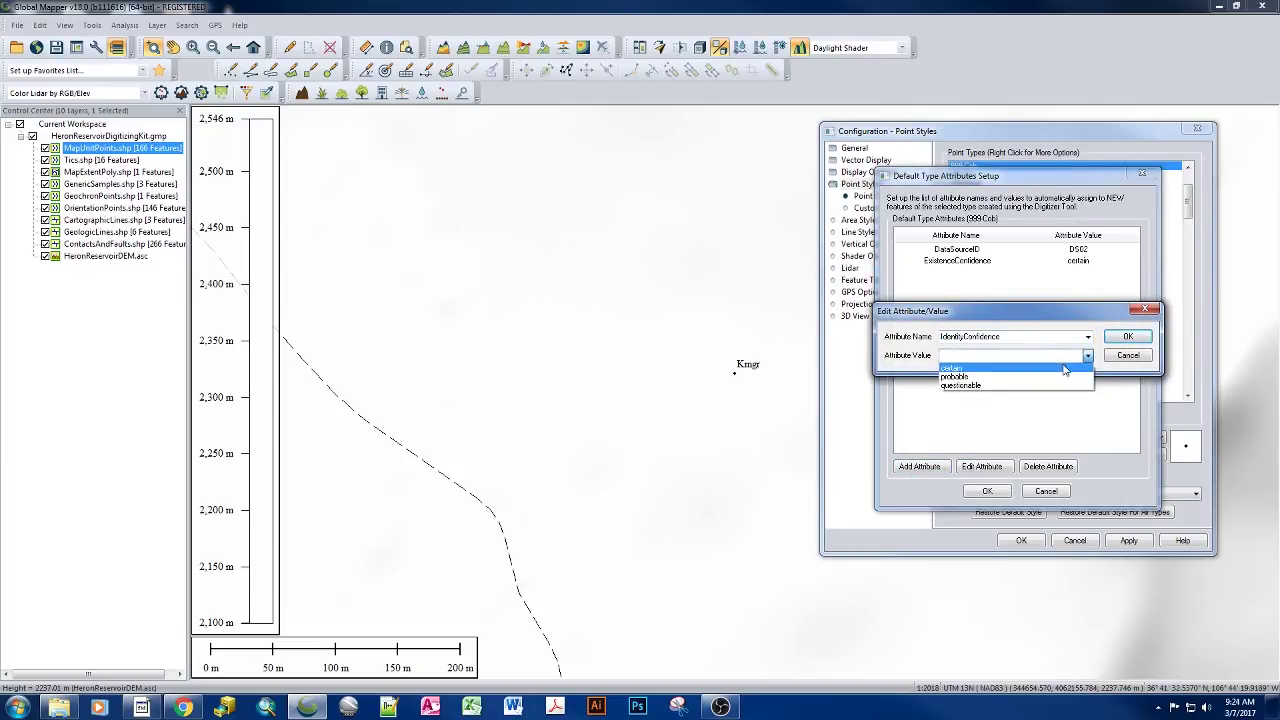
pyautogui.click(1065, 369)
pyautogui.click(1127, 336)
# Add a MapUnit default attribute with the value Cob.
pyautogui.click(919, 466)
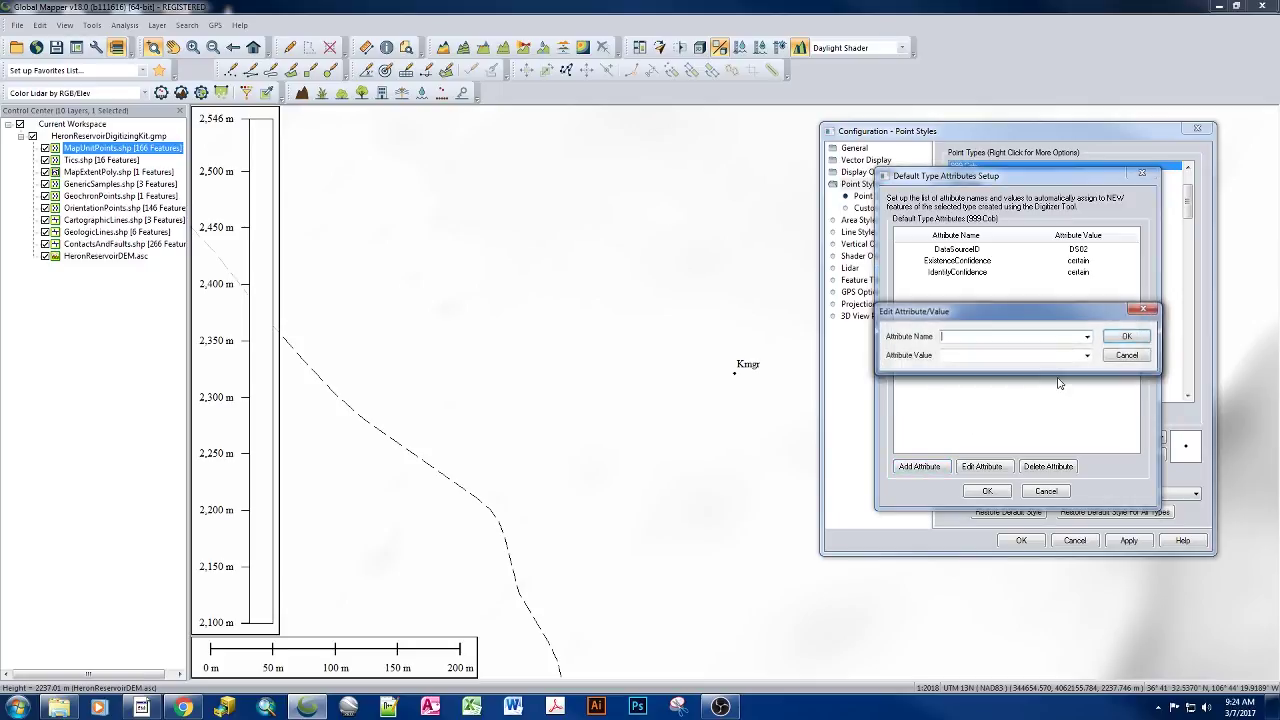
pyautogui.click(1087, 337)
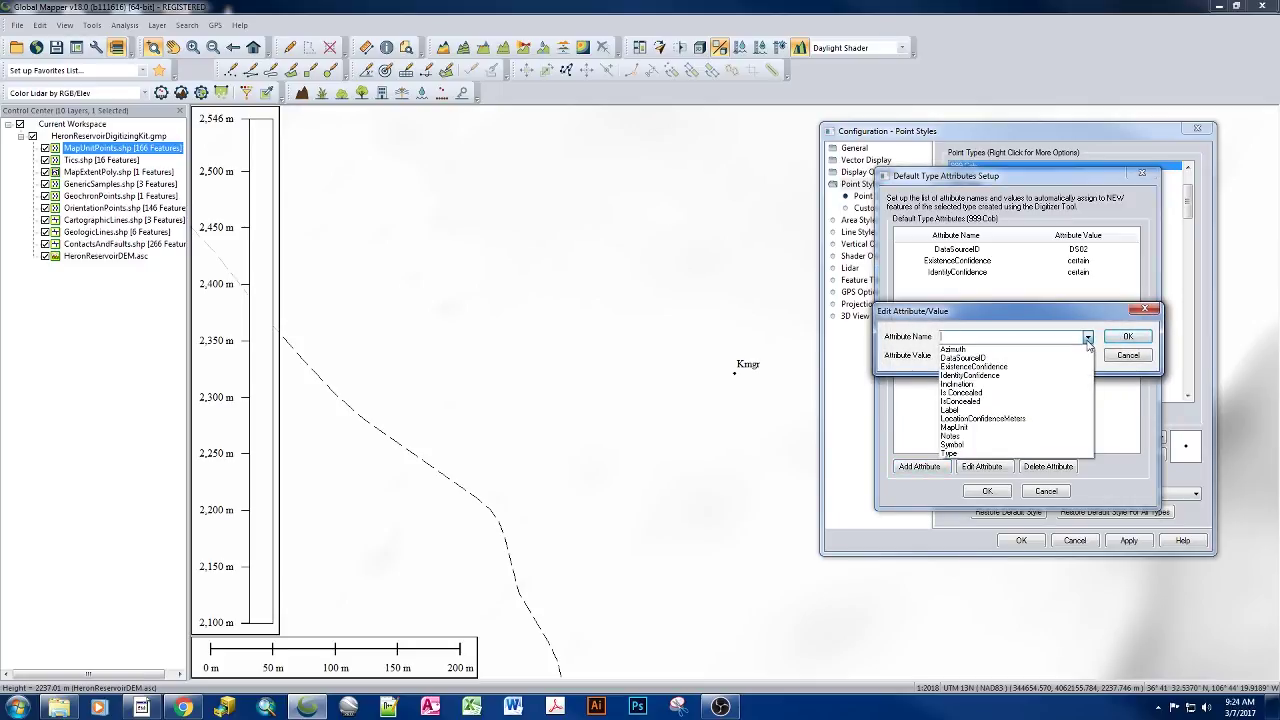
pyautogui.click(1030, 427)
pyautogui.click(976, 355)
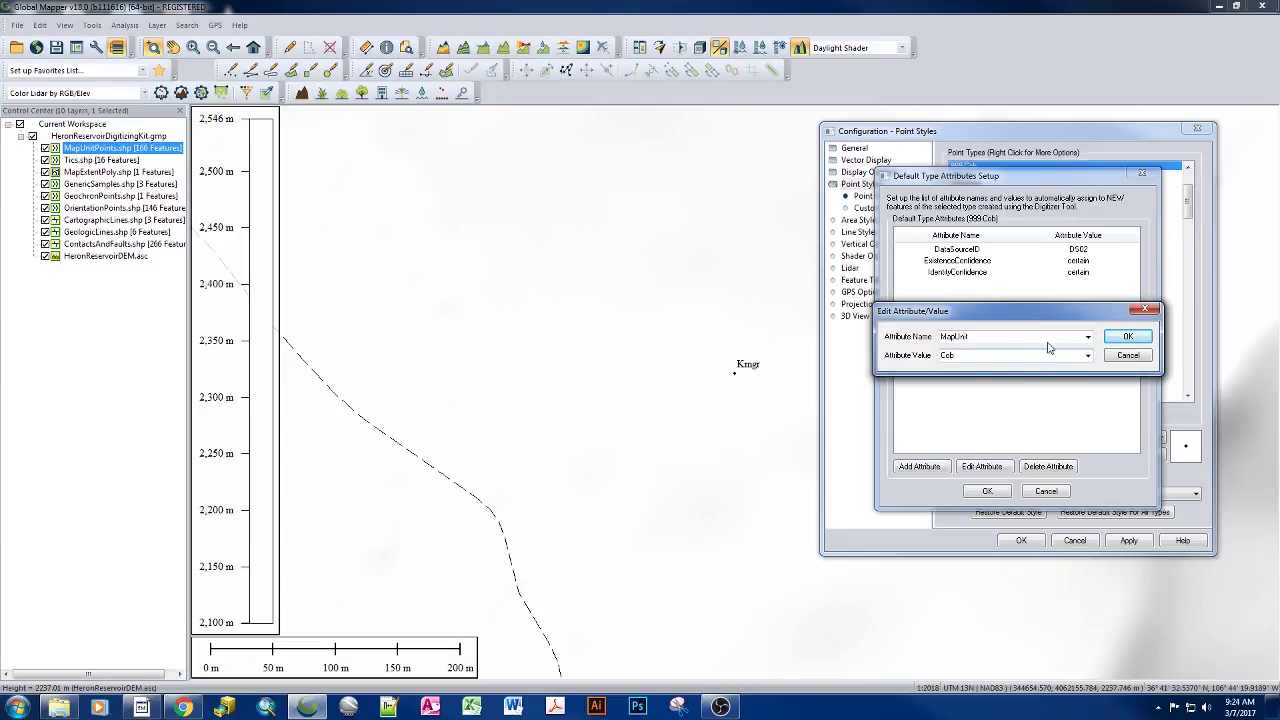
pyautogui.click(1126, 337)
# Add Label and Symbol default attributes, with Symbol set to _ob.
pyautogui.click(920, 467)
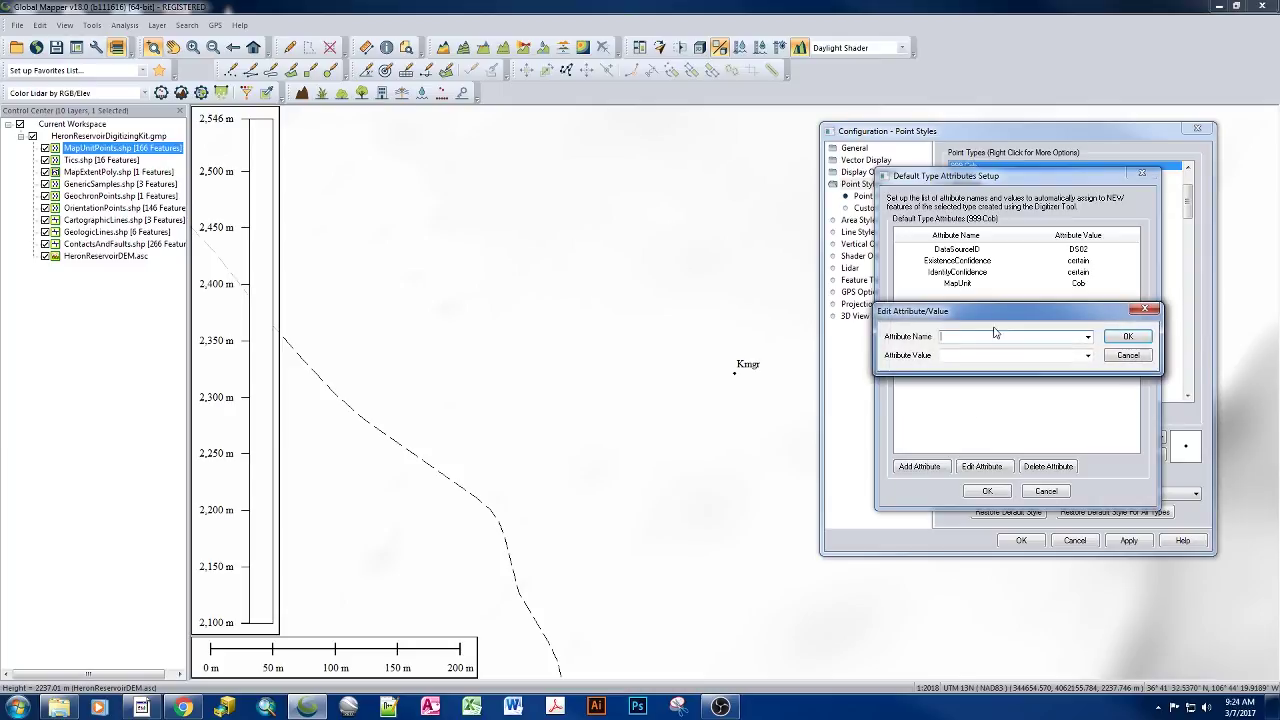
pyautogui.click(1087, 337)
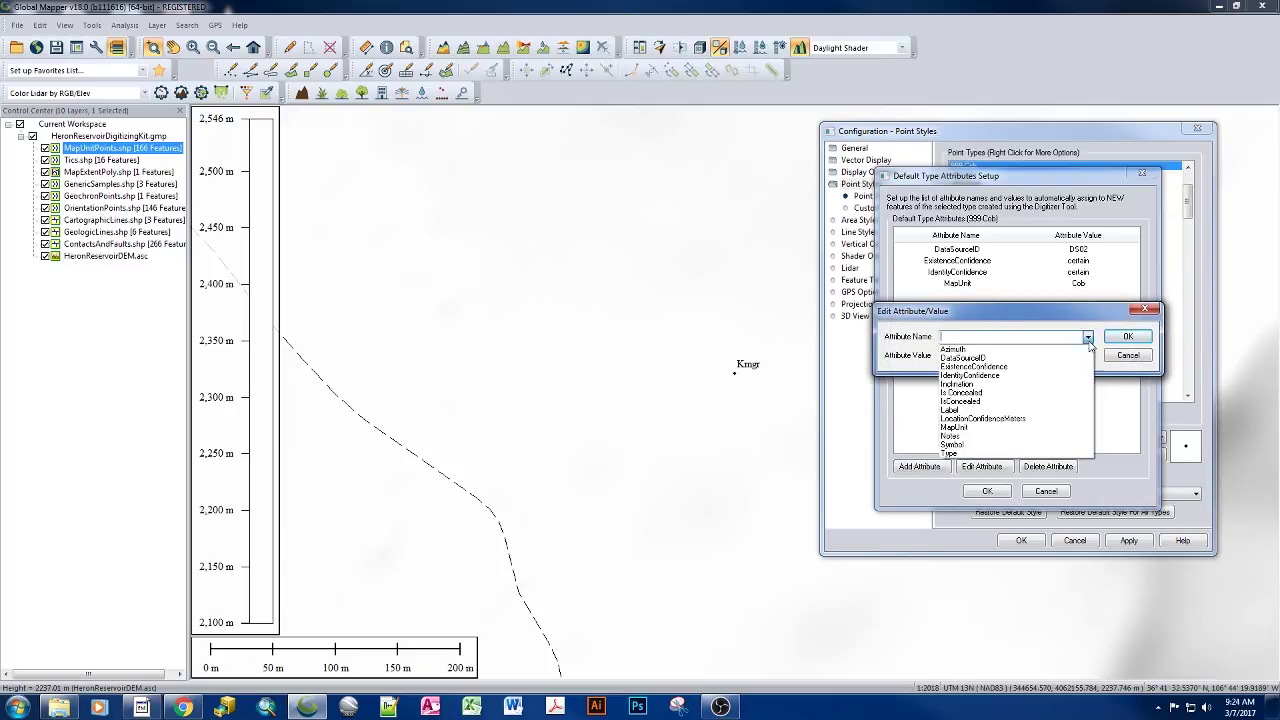
pyautogui.click(979, 410)
pyautogui.click(977, 356)
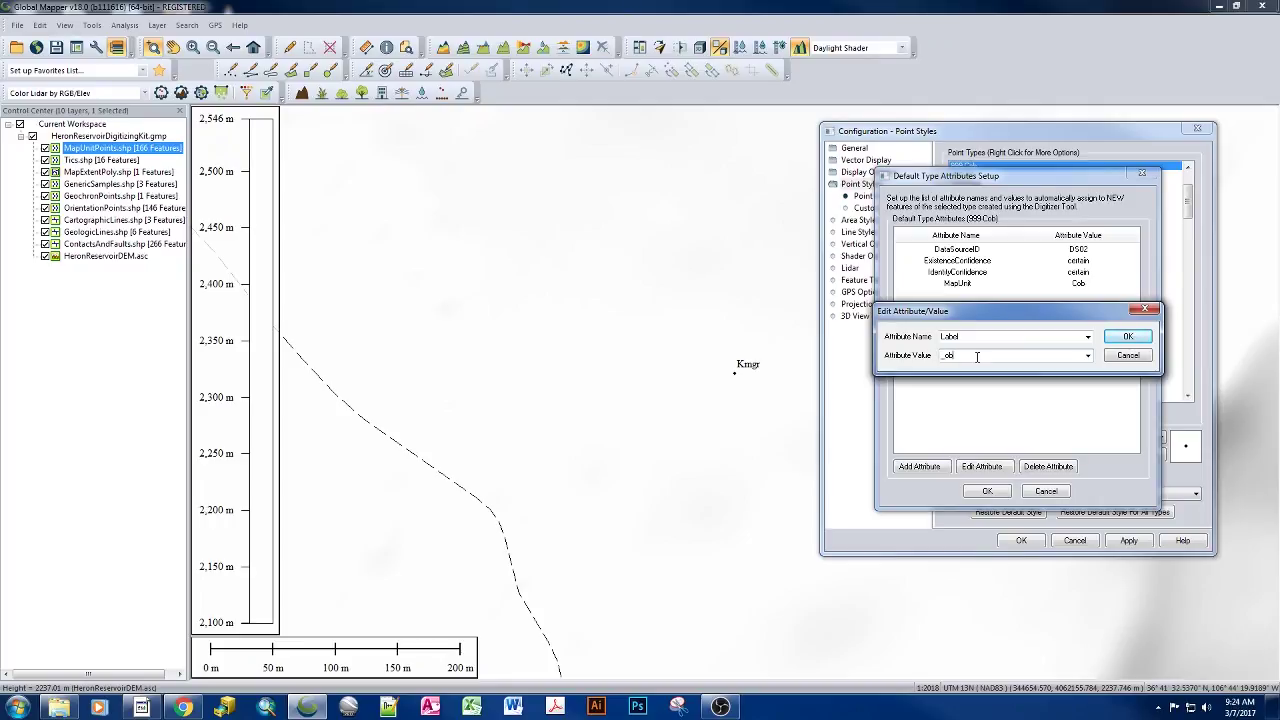
pyautogui.click(1120, 340)
pyautogui.click(920, 467)
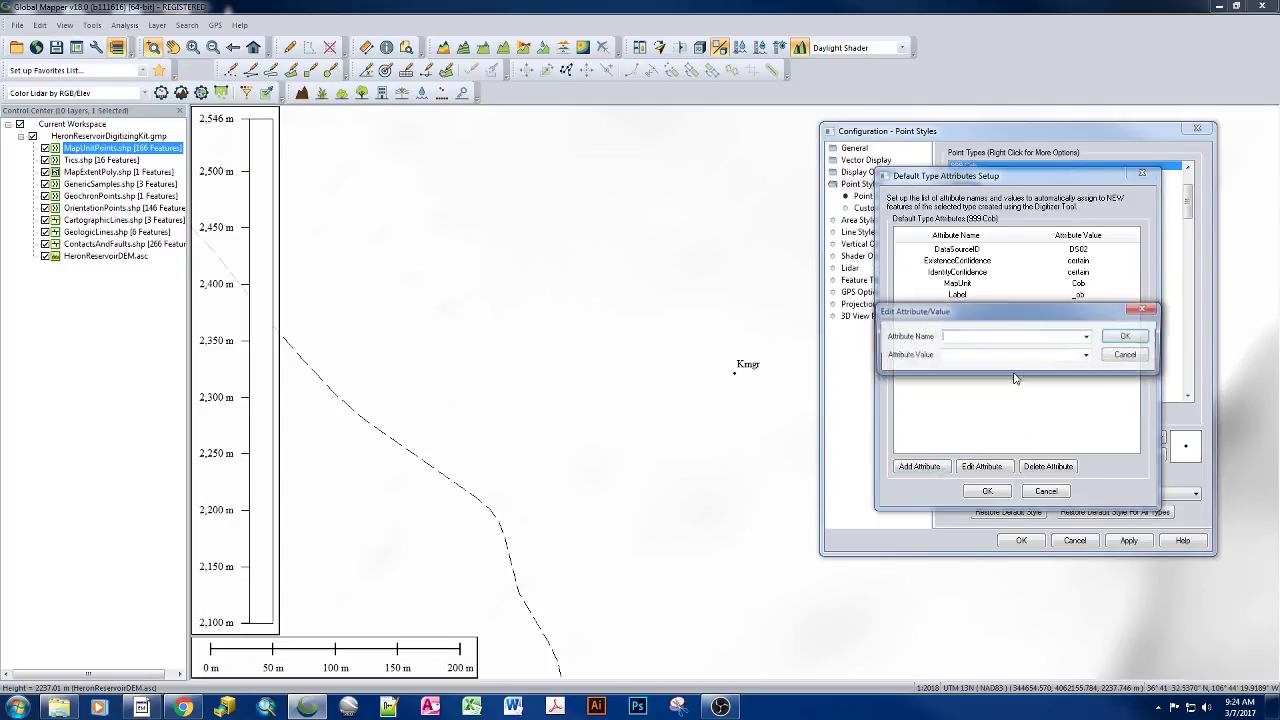
pyautogui.click(1086, 337)
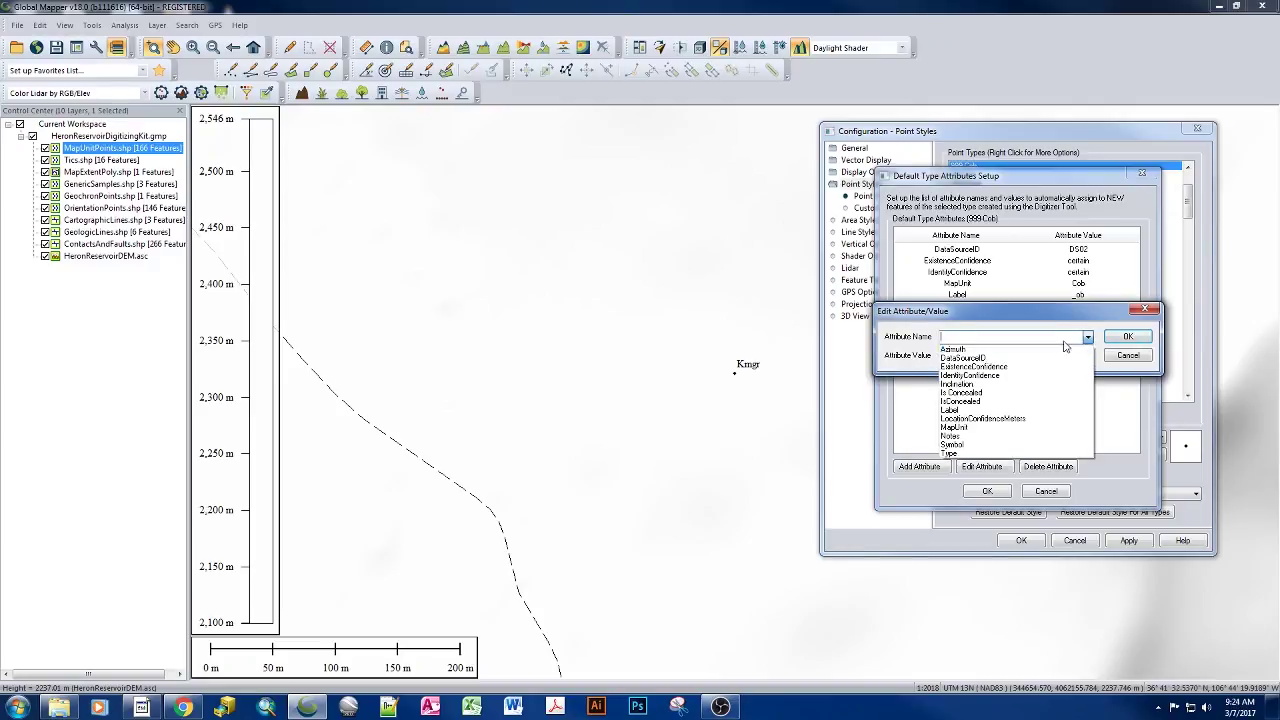
pyautogui.click(977, 446)
pyautogui.click(981, 353)
pyautogui.write('_ob')
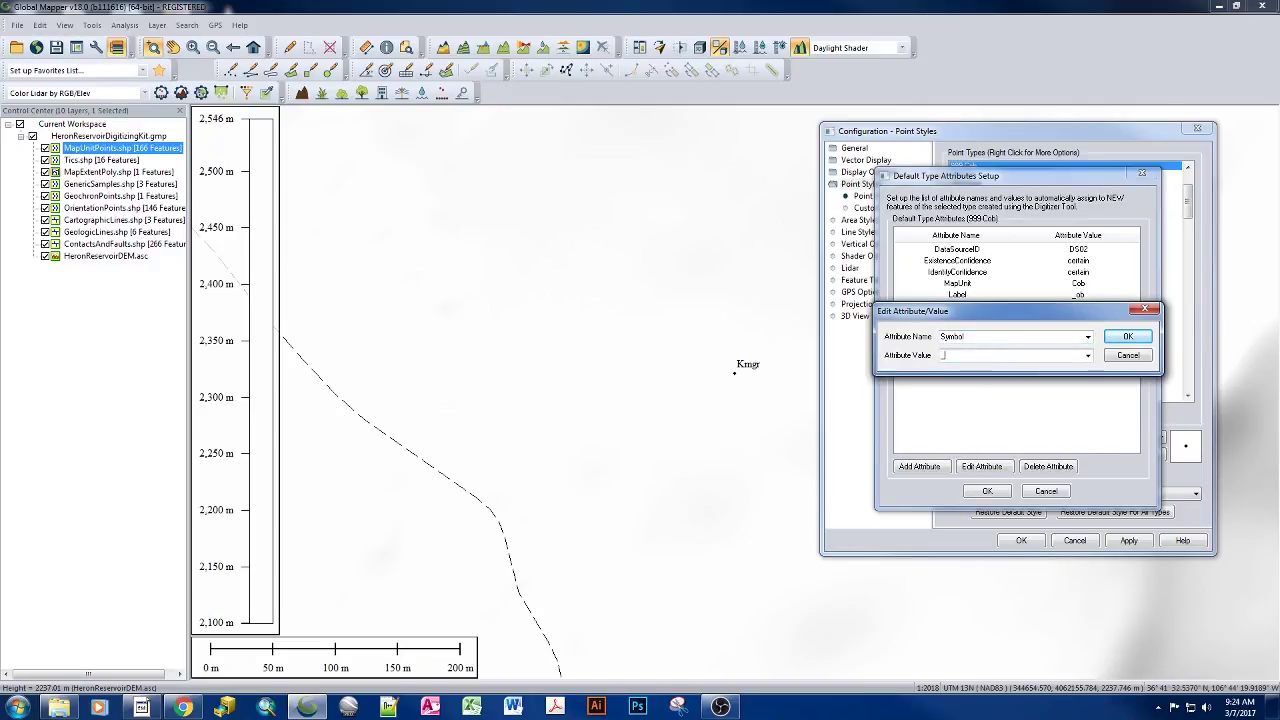
pyautogui.click(1128, 336)
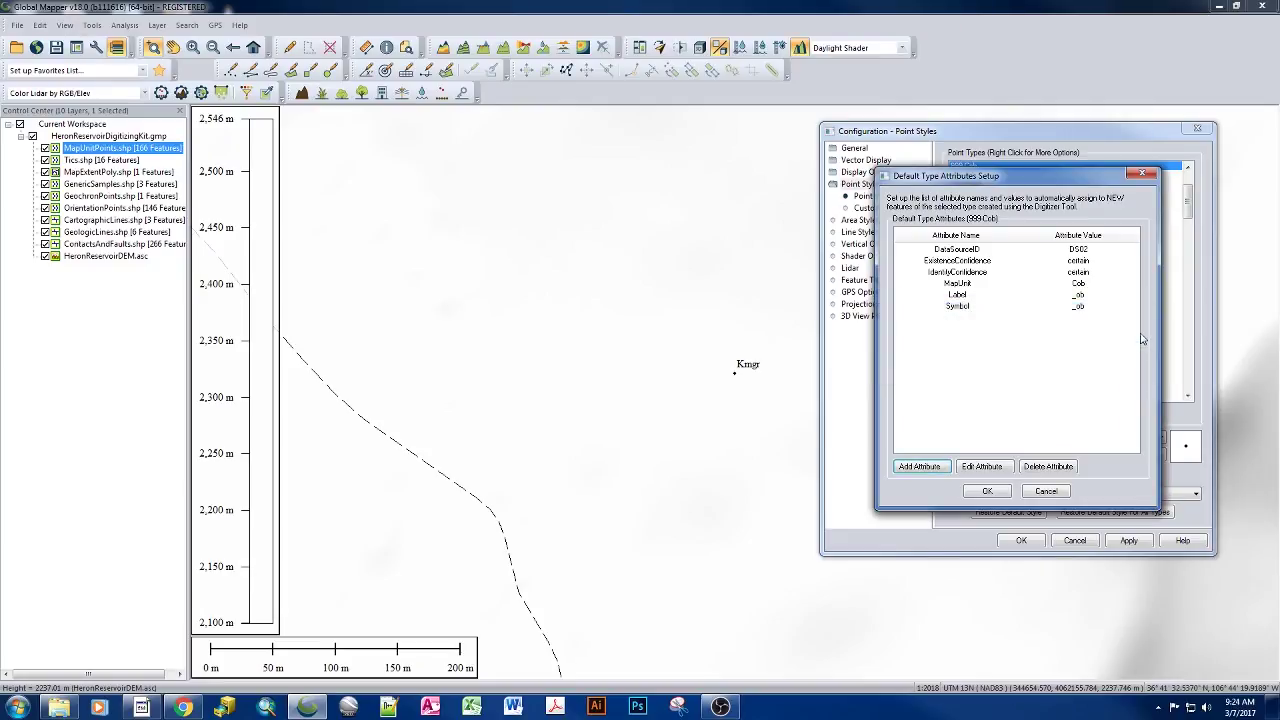
# Save the 999-Cob defaults and create a new point type named 999-pCg.
pyautogui.click(986, 492)
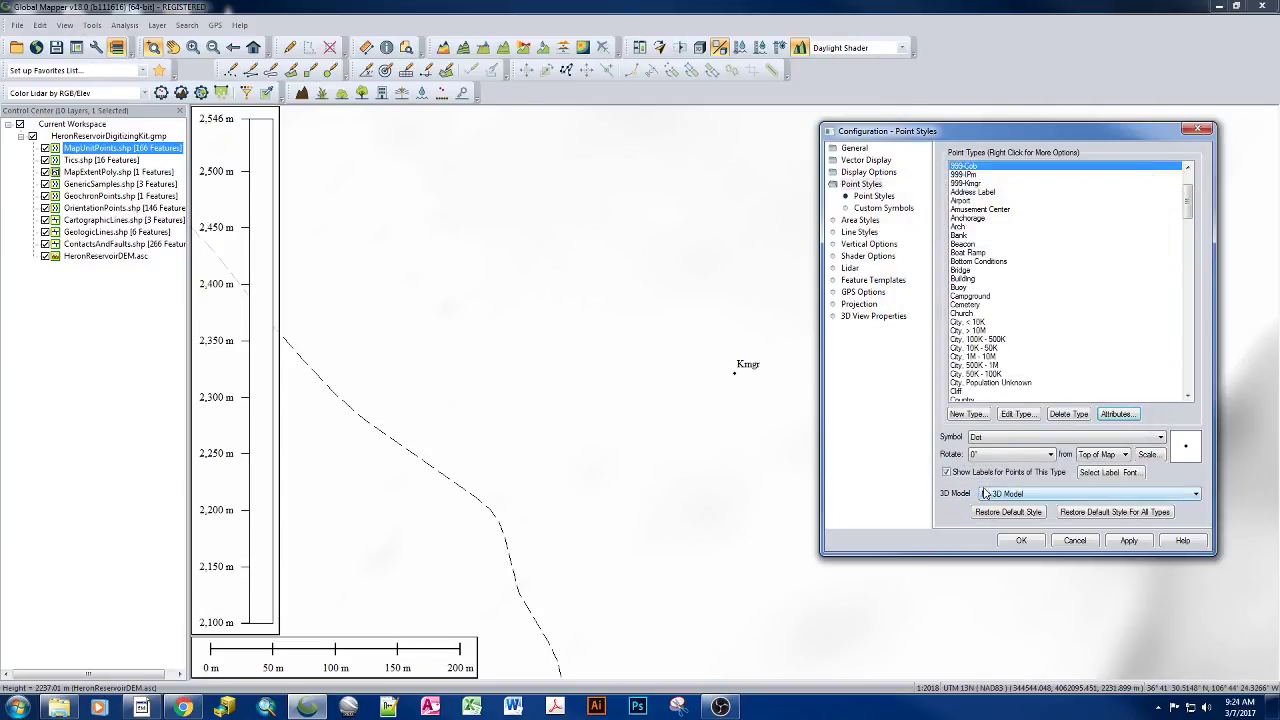
pyautogui.click(967, 414)
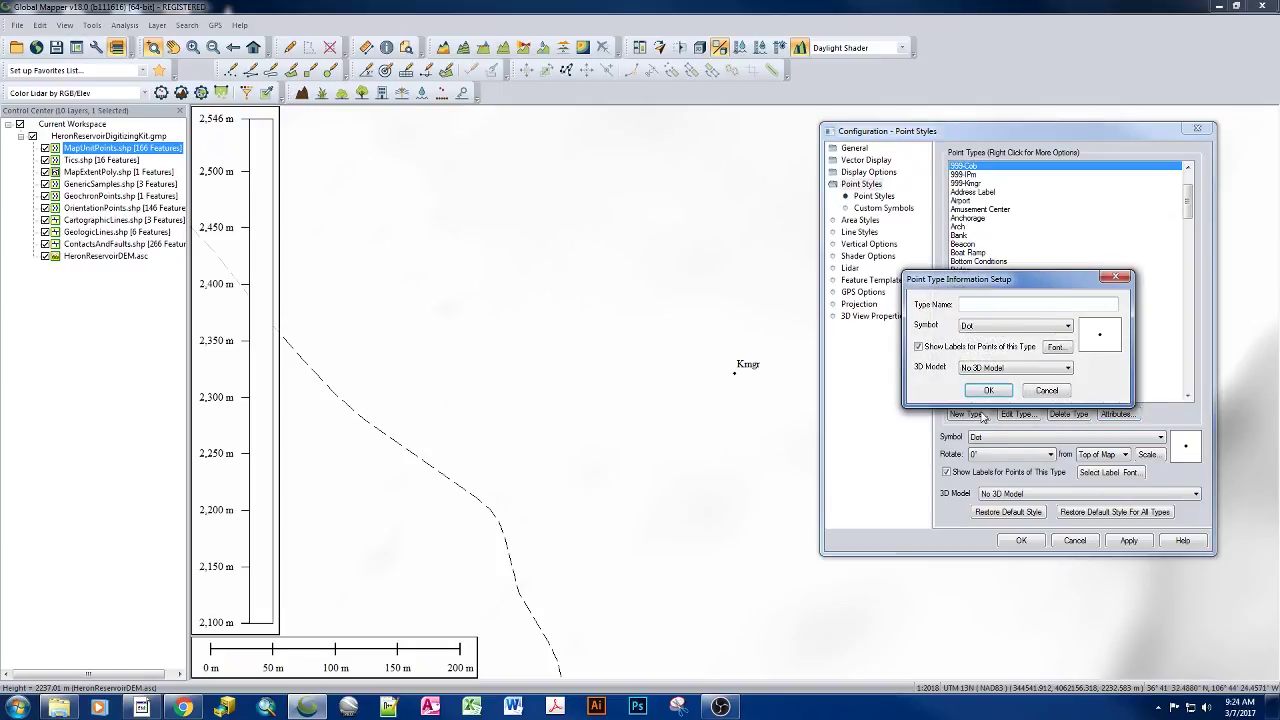
pyautogui.write('999-pCo')
pyautogui.click(988, 392)
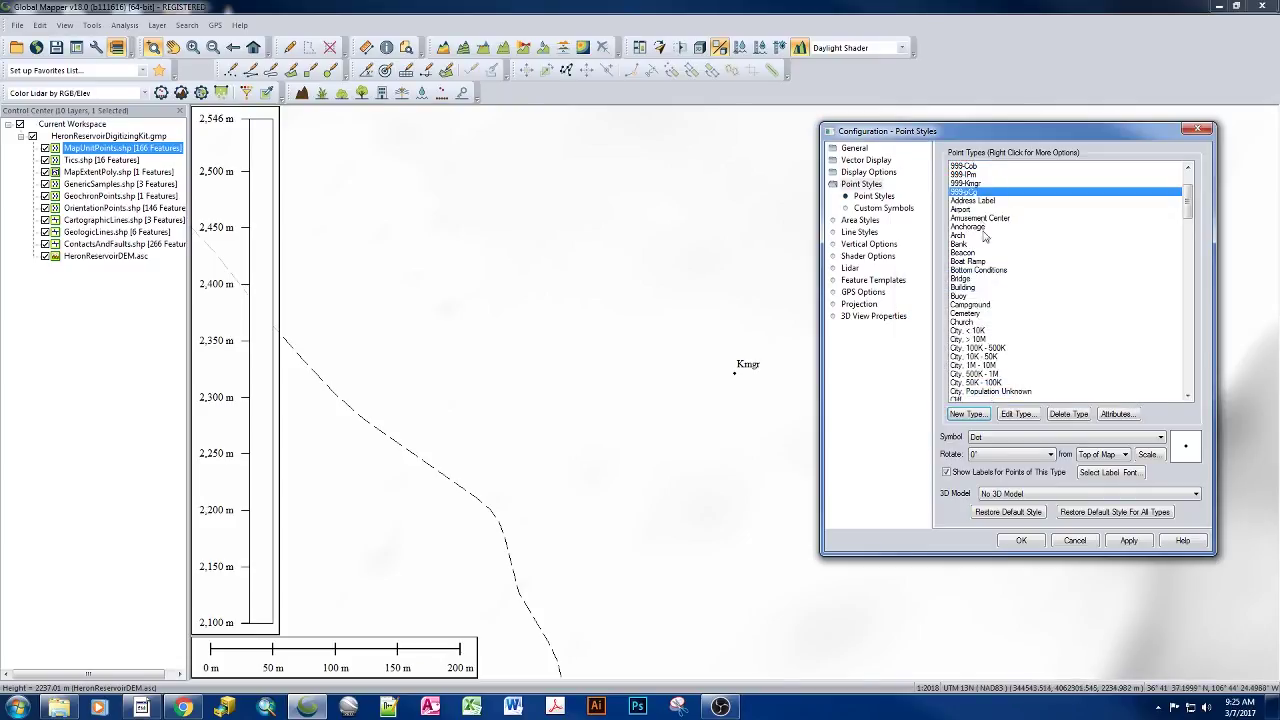
# Add a DataSourceID default attribute of DS02 to the 999-pCg type.
pyautogui.click(1116, 413)
pyautogui.click(924, 474)
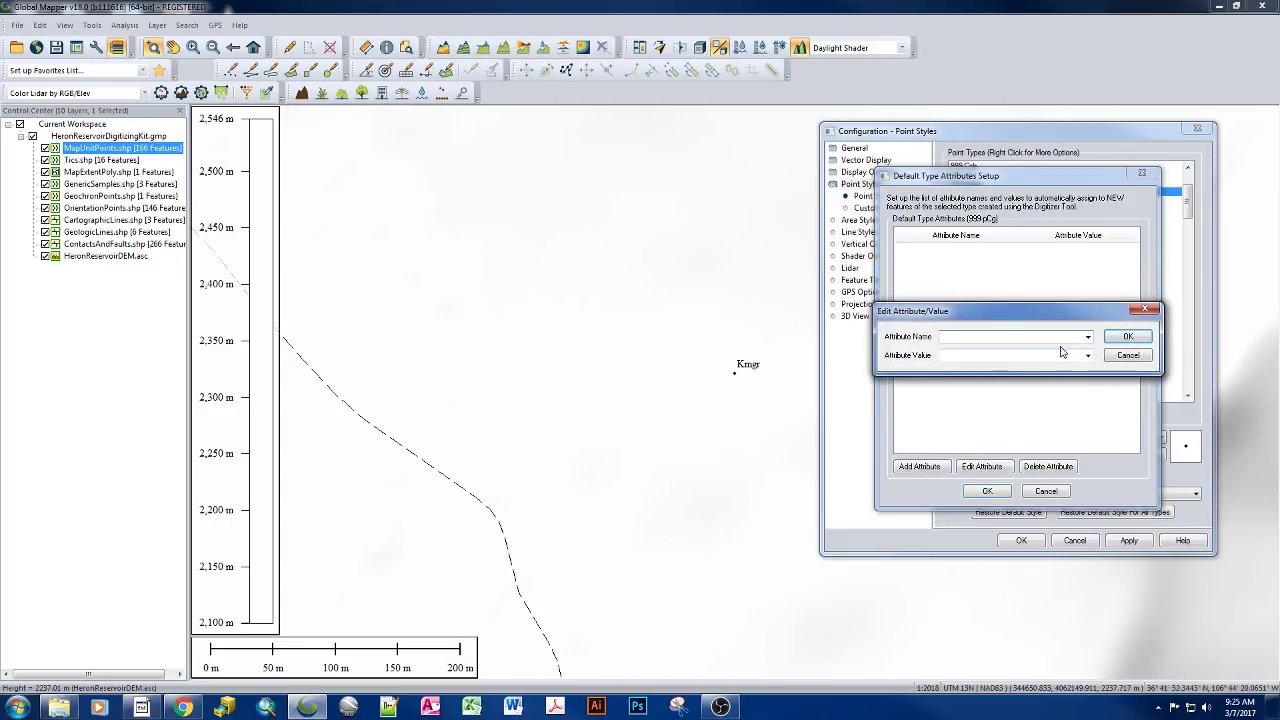
pyautogui.click(1088, 338)
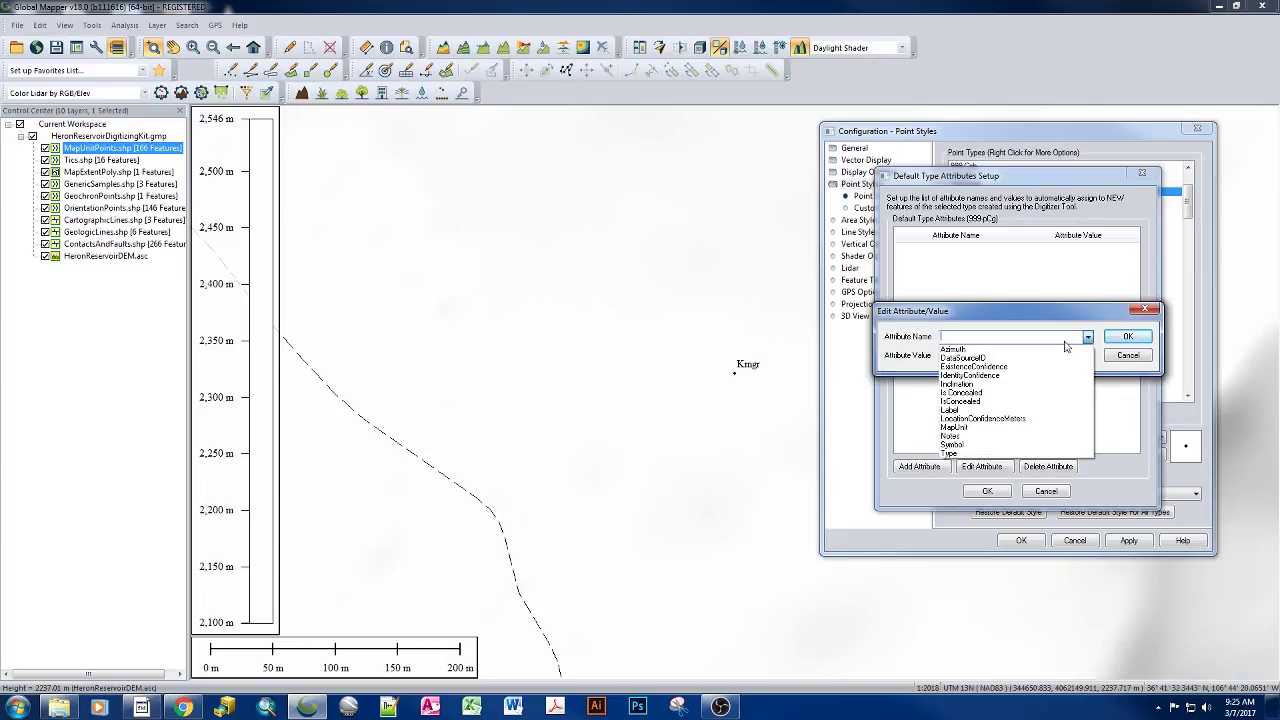
pyautogui.click(986, 357)
pyautogui.click(1088, 357)
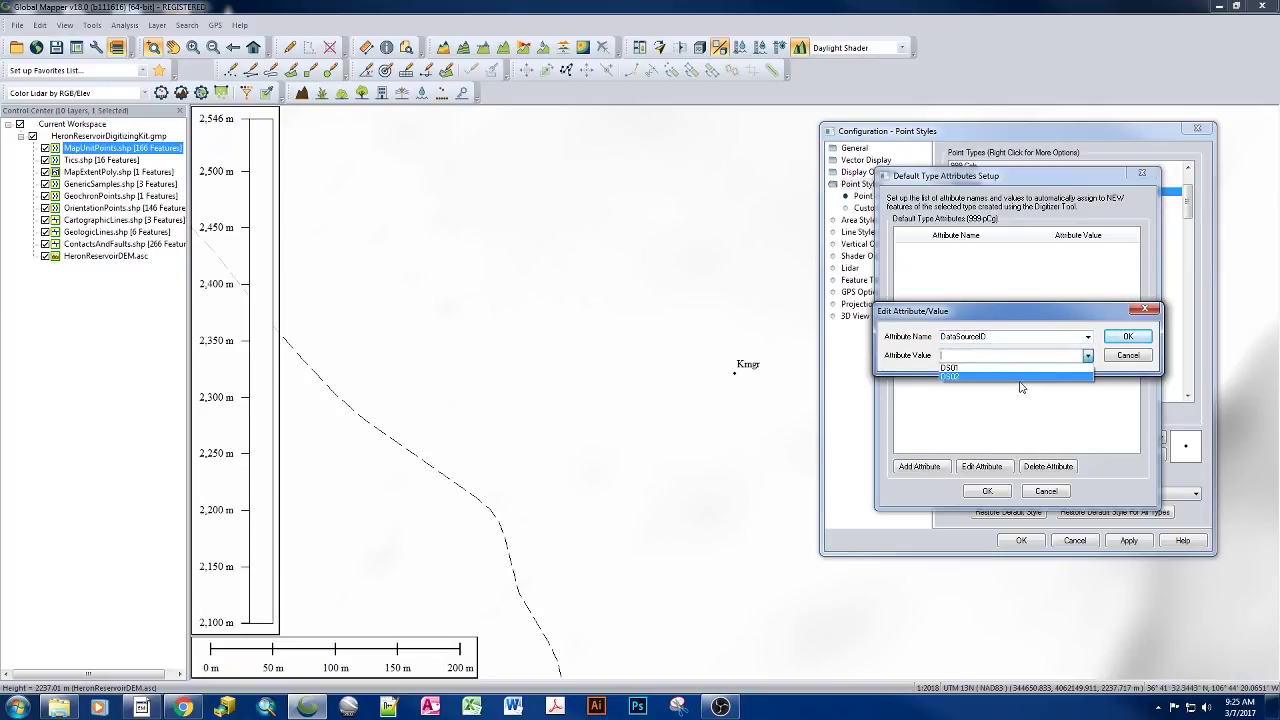
pyautogui.click(1020, 372)
pyautogui.click(1128, 336)
# Add ExistenceConfidence and IdentityConfidence default attributes, both set to certain.
pyautogui.click(920, 467)
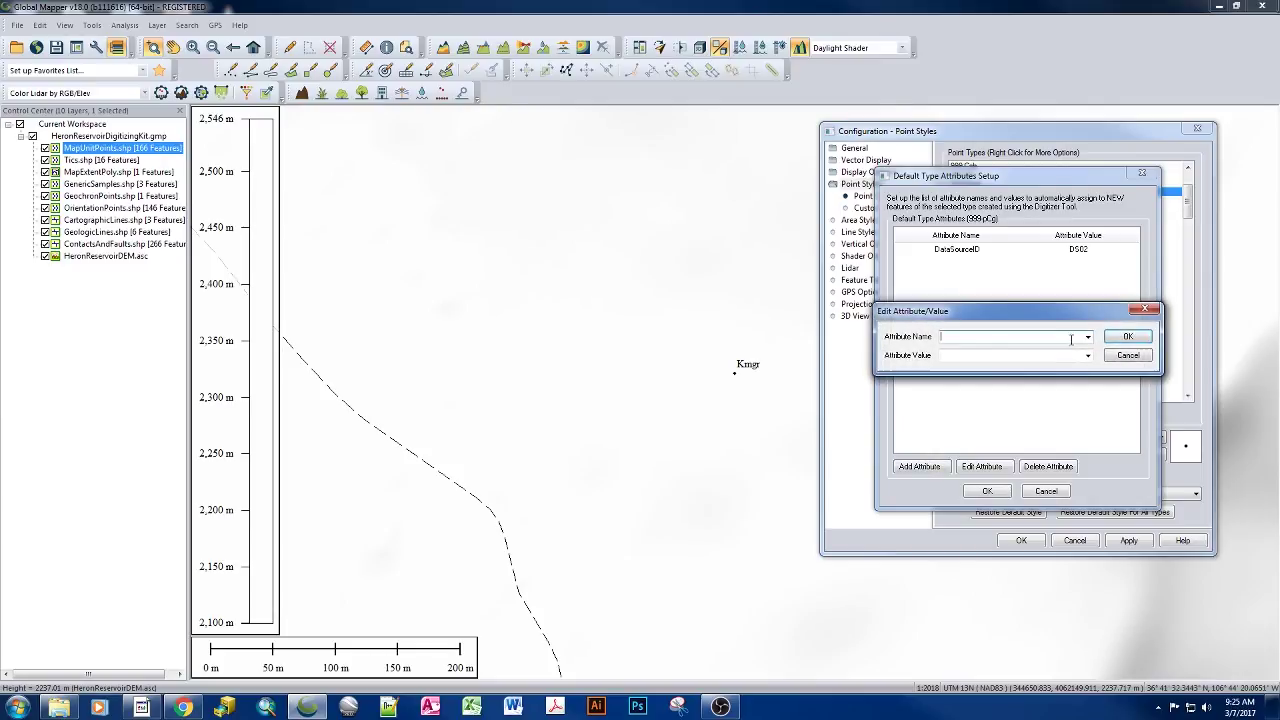
pyautogui.click(1088, 337)
pyautogui.click(1005, 367)
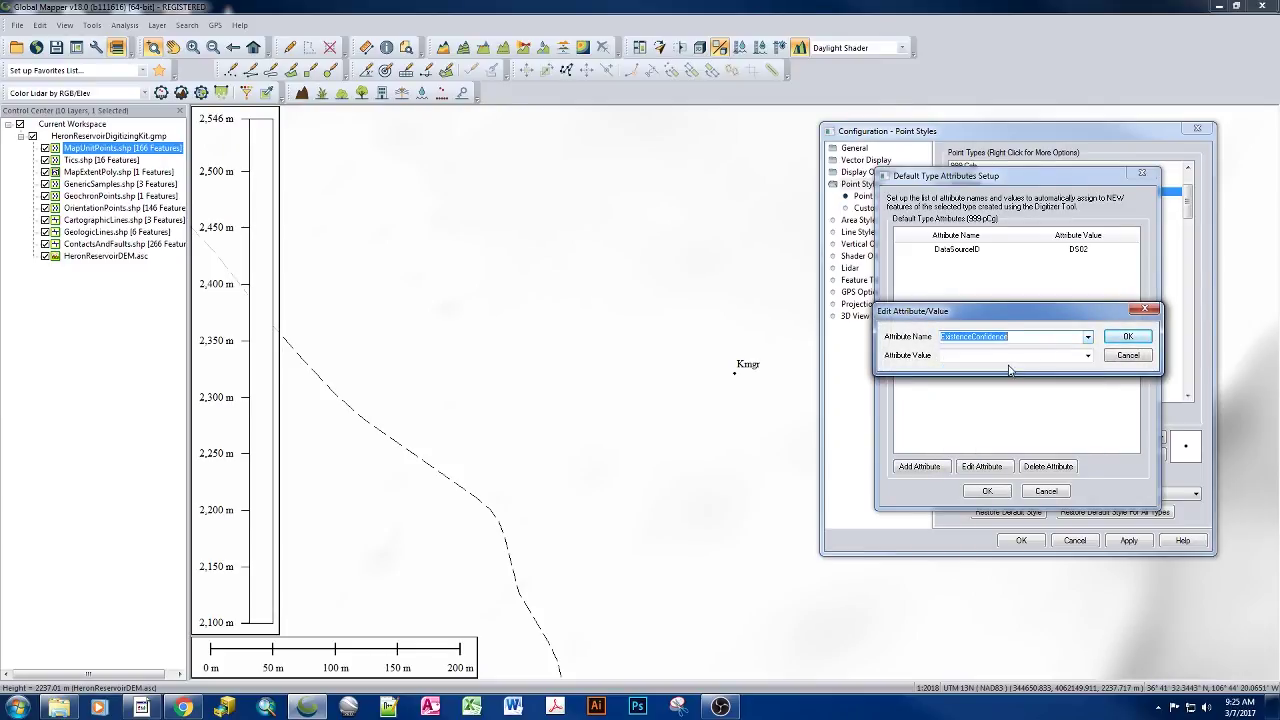
pyautogui.click(1088, 356)
pyautogui.click(1046, 367)
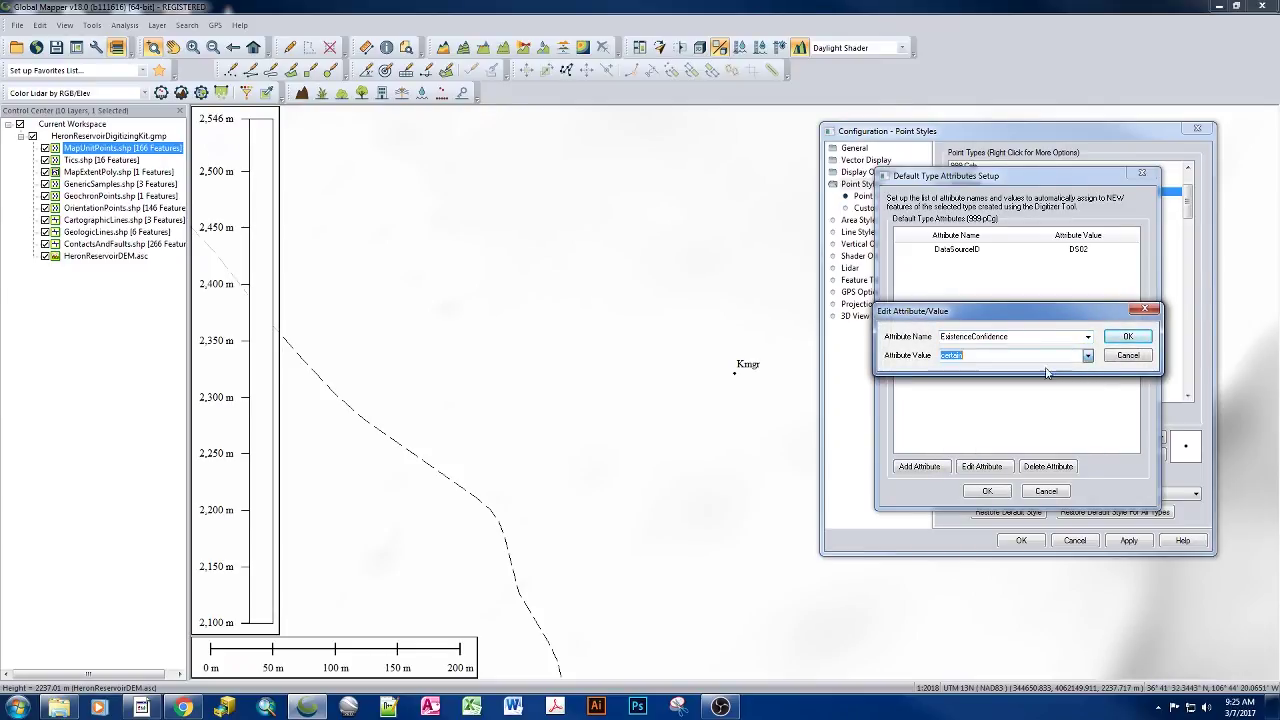
pyautogui.click(1128, 336)
pyautogui.click(920, 467)
pyautogui.click(1087, 337)
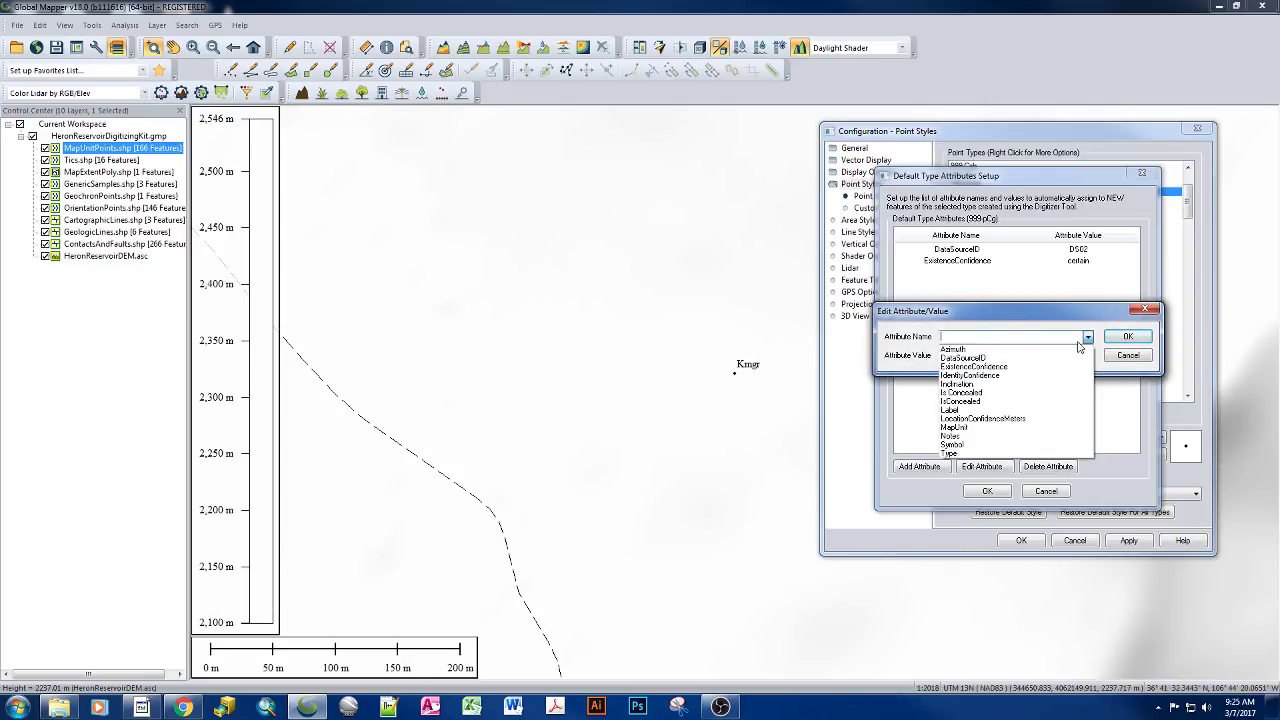
pyautogui.click(1030, 375)
pyautogui.click(1087, 358)
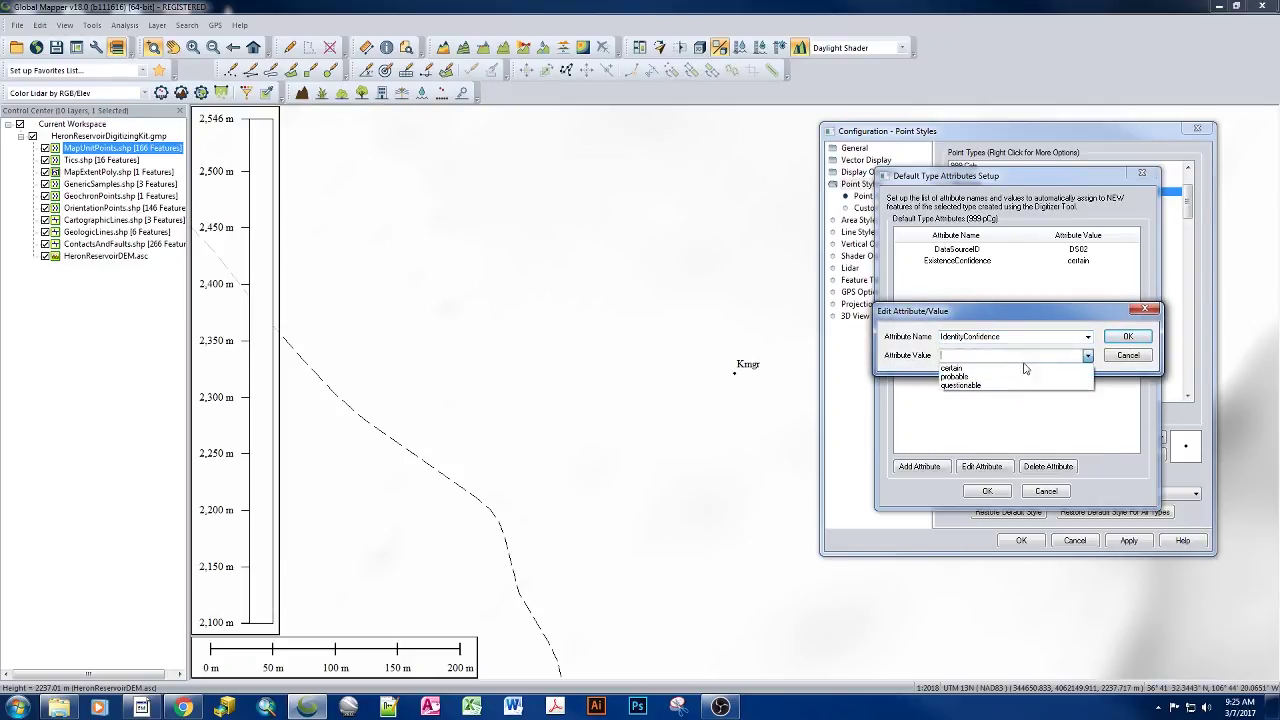
pyautogui.click(1040, 367)
pyautogui.click(1128, 336)
# Add a MapUnit default attribute with value pCg.
pyautogui.click(948, 471)
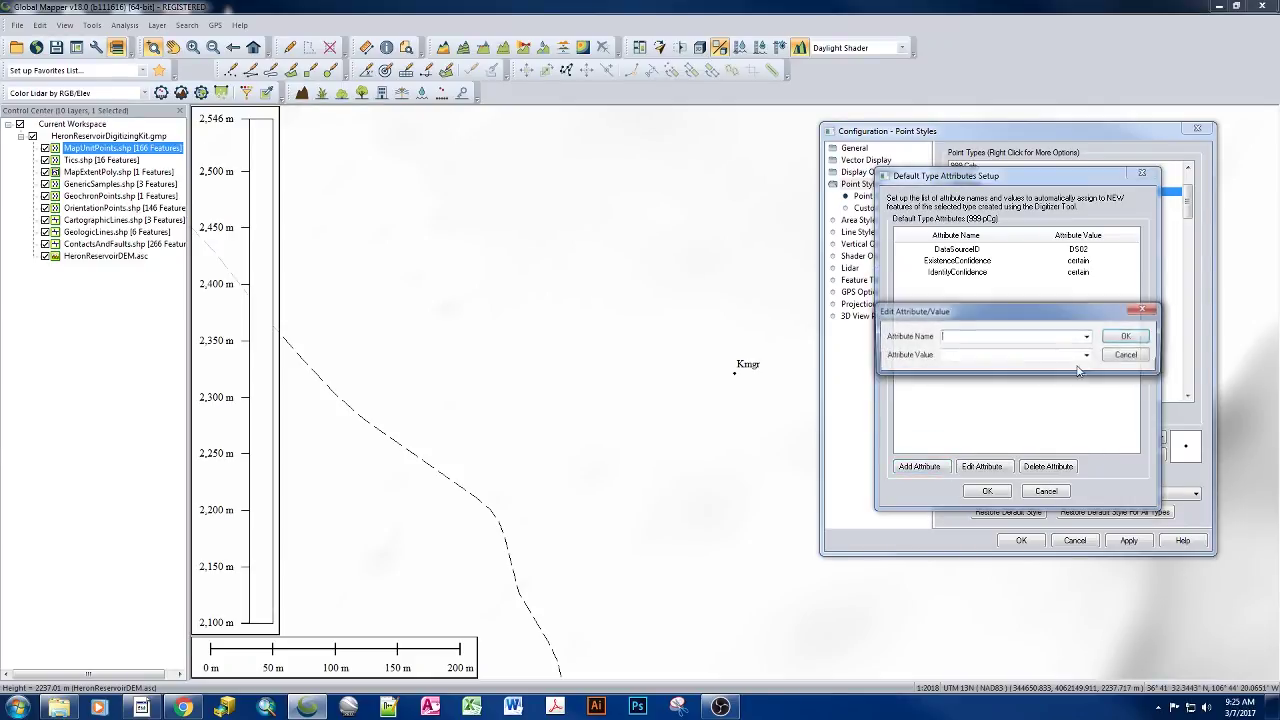
pyautogui.click(1087, 337)
pyautogui.click(988, 428)
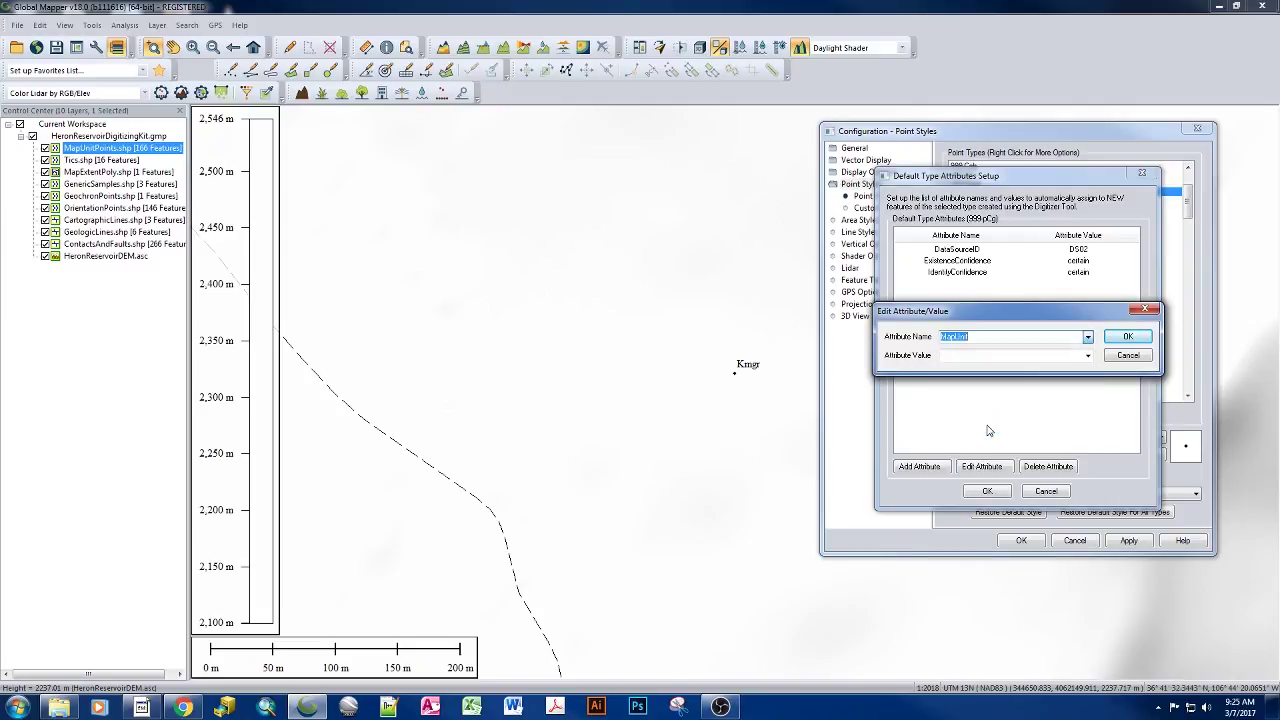
pyautogui.click(997, 357)
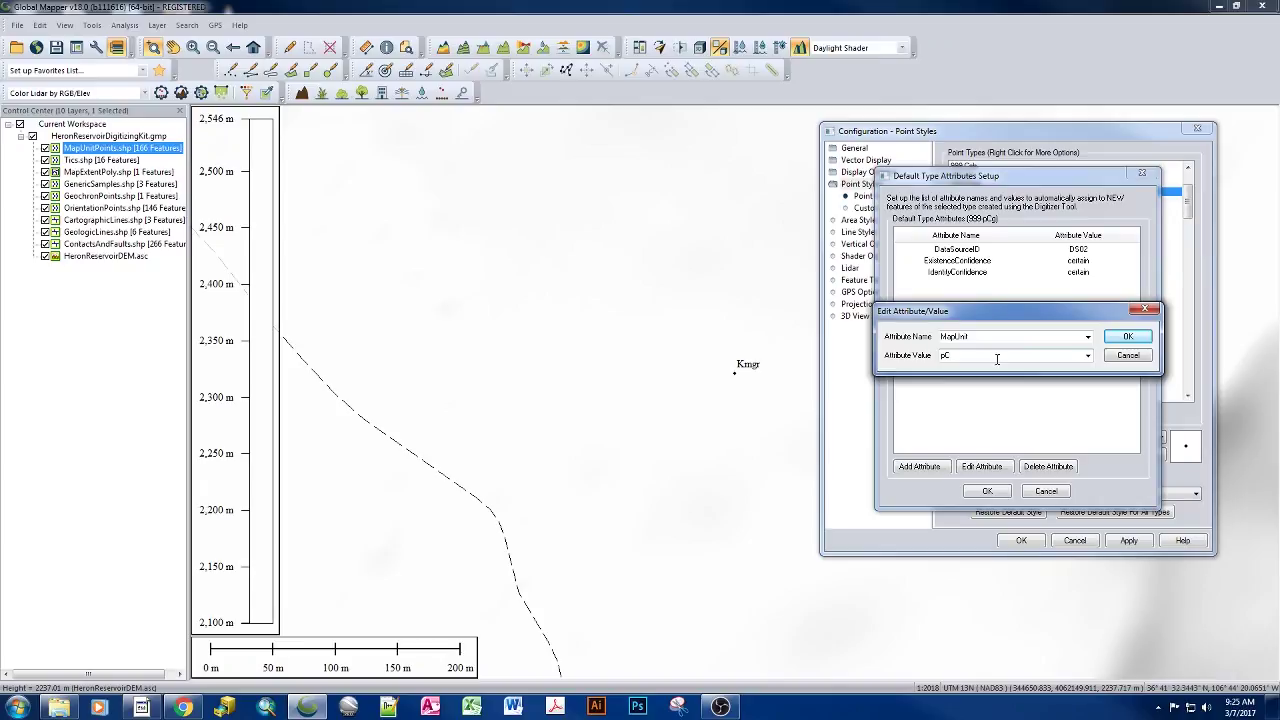
pyautogui.write('pCg')
pyautogui.click(1128, 336)
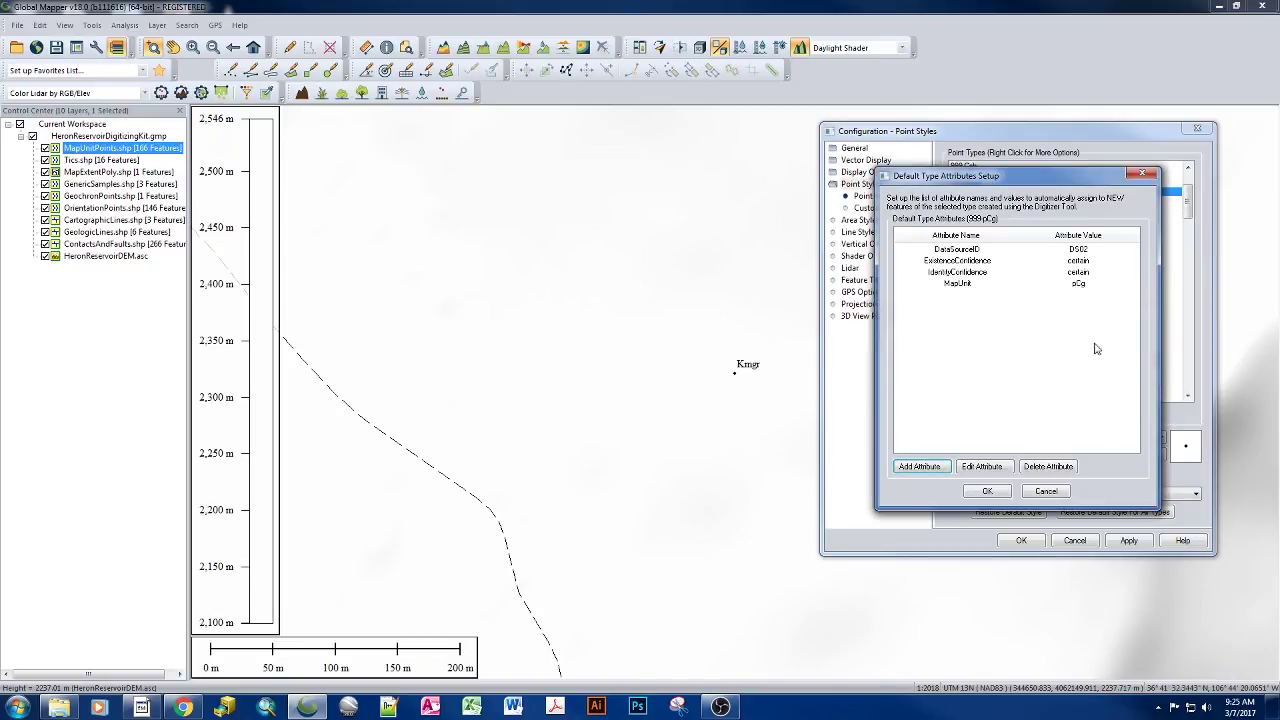
# Add Label and Symbol default attributes, each with value -g.
pyautogui.click(919, 466)
pyautogui.click(1087, 337)
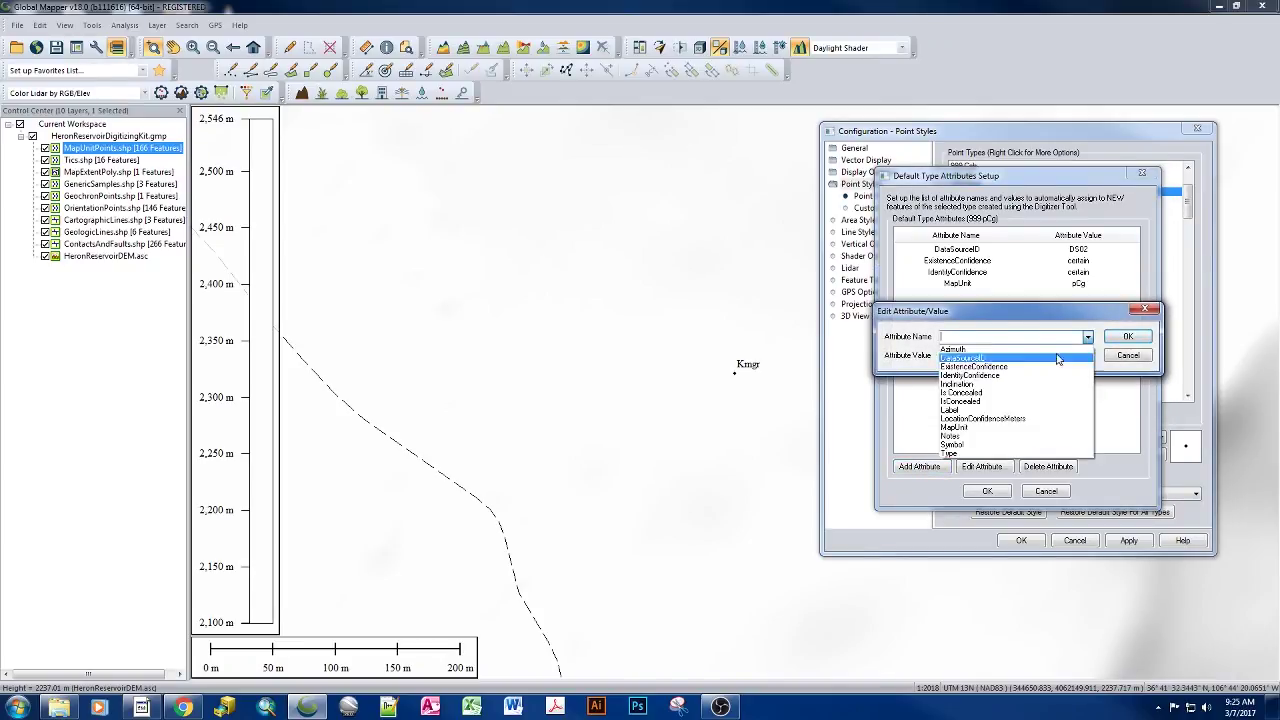
pyautogui.click(1000, 414)
pyautogui.click(996, 358)
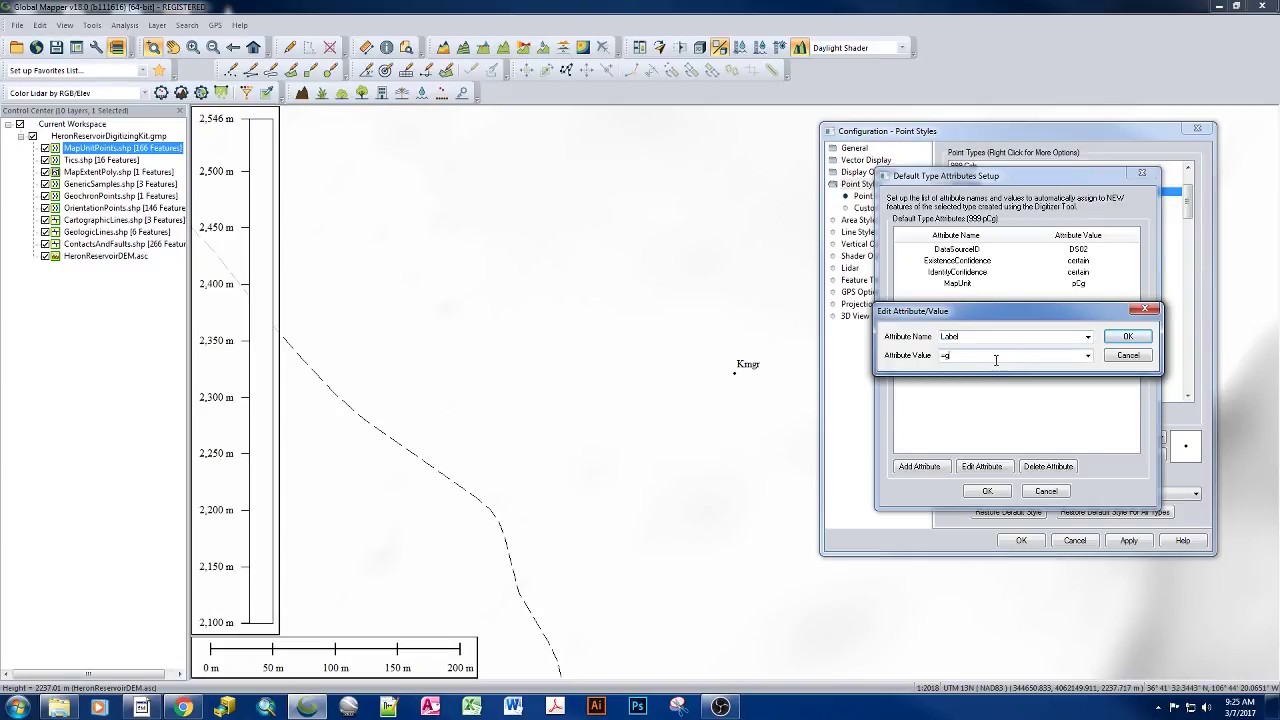
pyautogui.click(1128, 336)
pyautogui.click(919, 466)
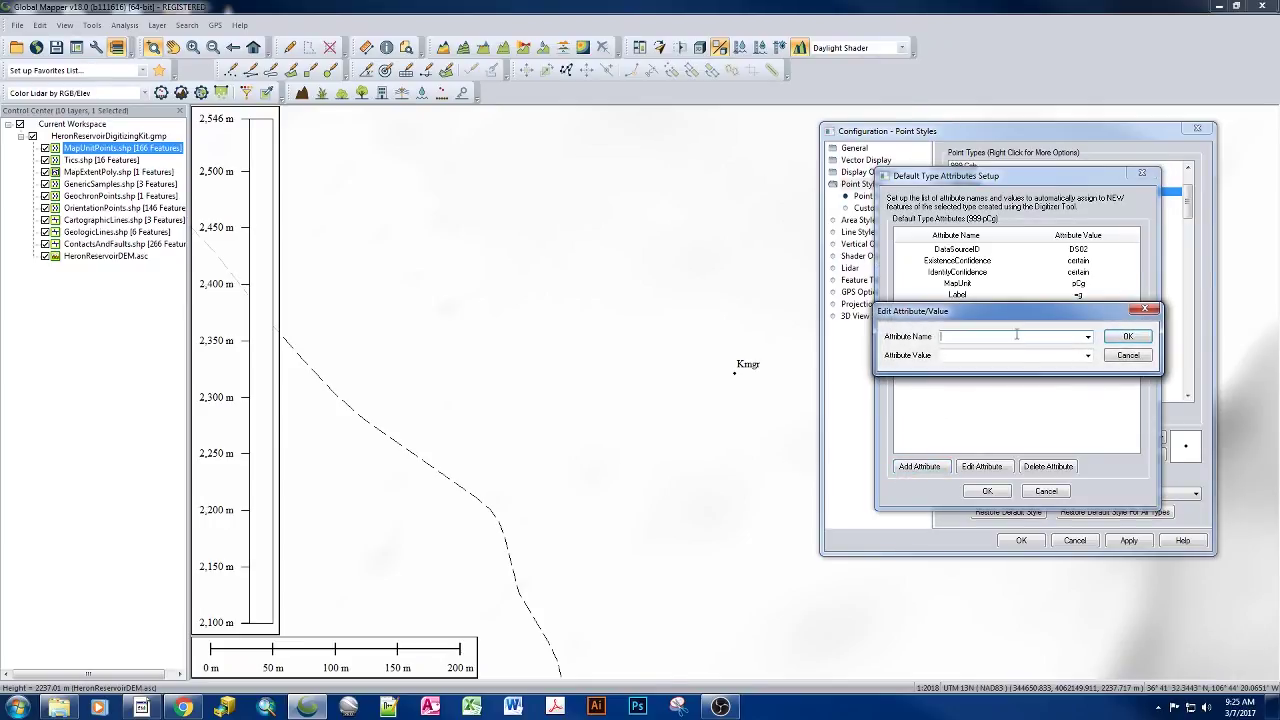
pyautogui.click(1087, 337)
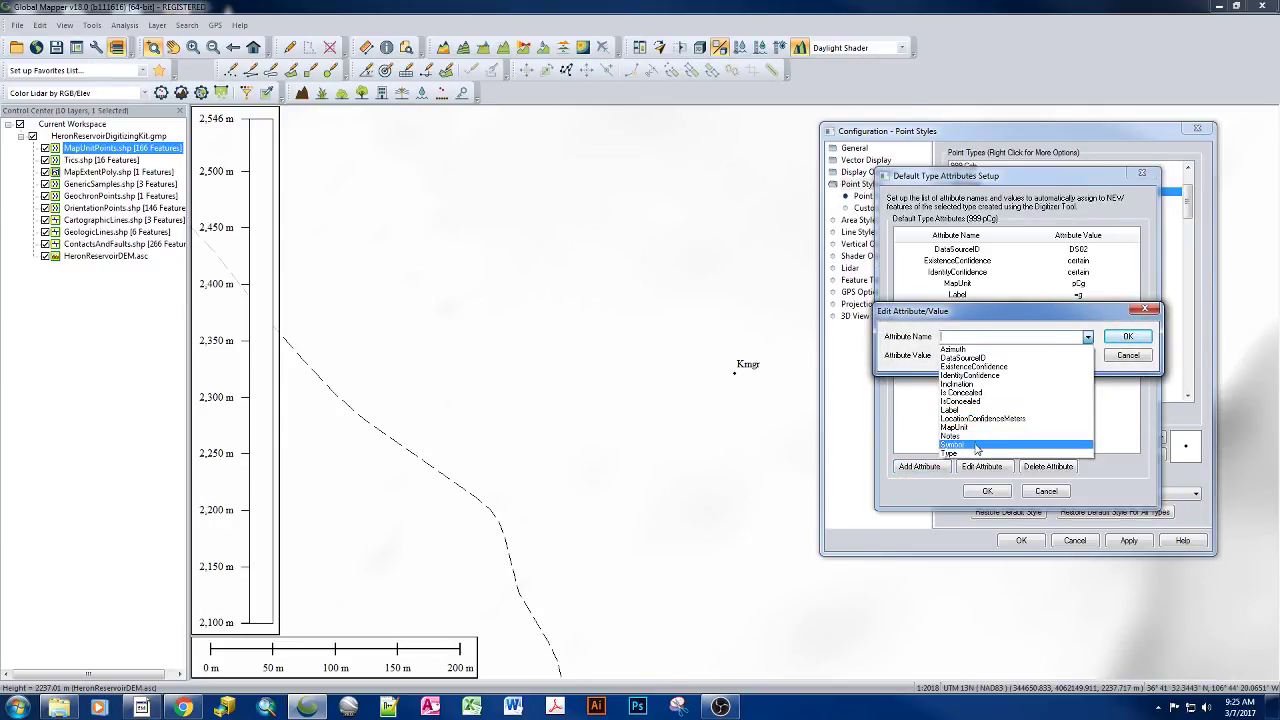
pyautogui.click(976, 446)
pyautogui.click(968, 358)
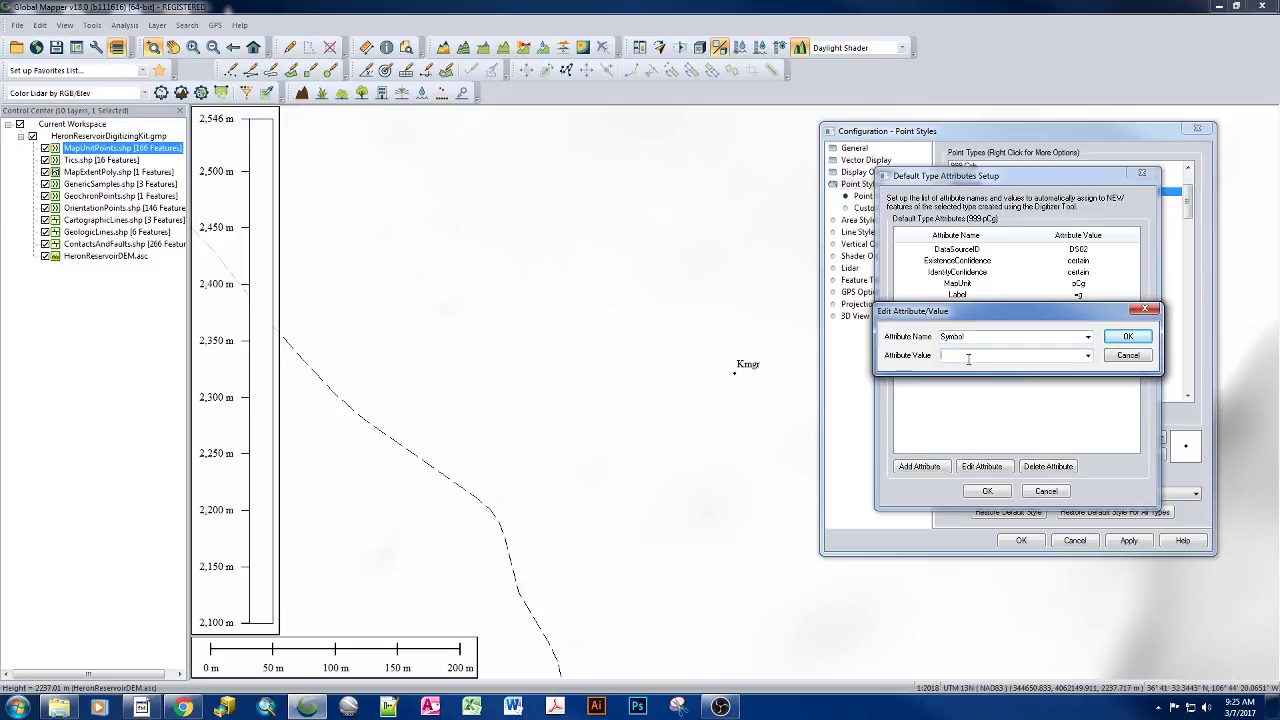
pyautogui.write('-g')
pyautogui.click(1126, 338)
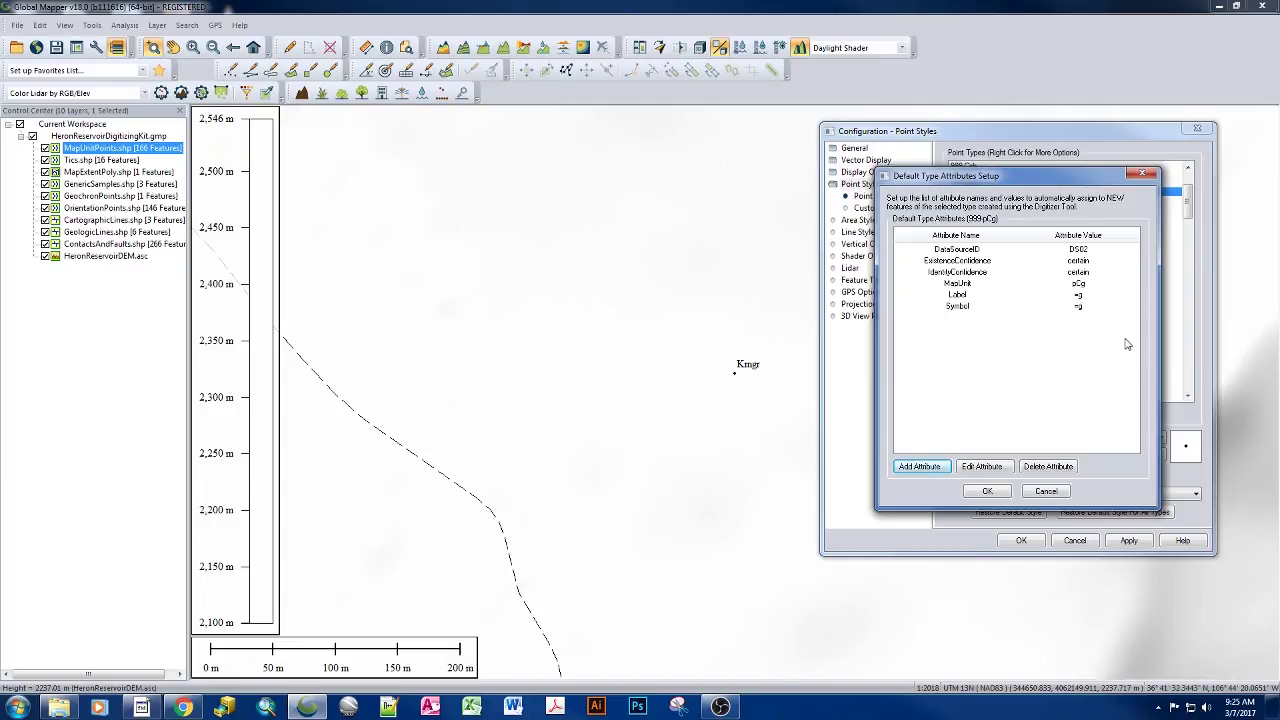
# Save the 999-pCg default attributes and close the point style settings.
pyautogui.click(987, 491)
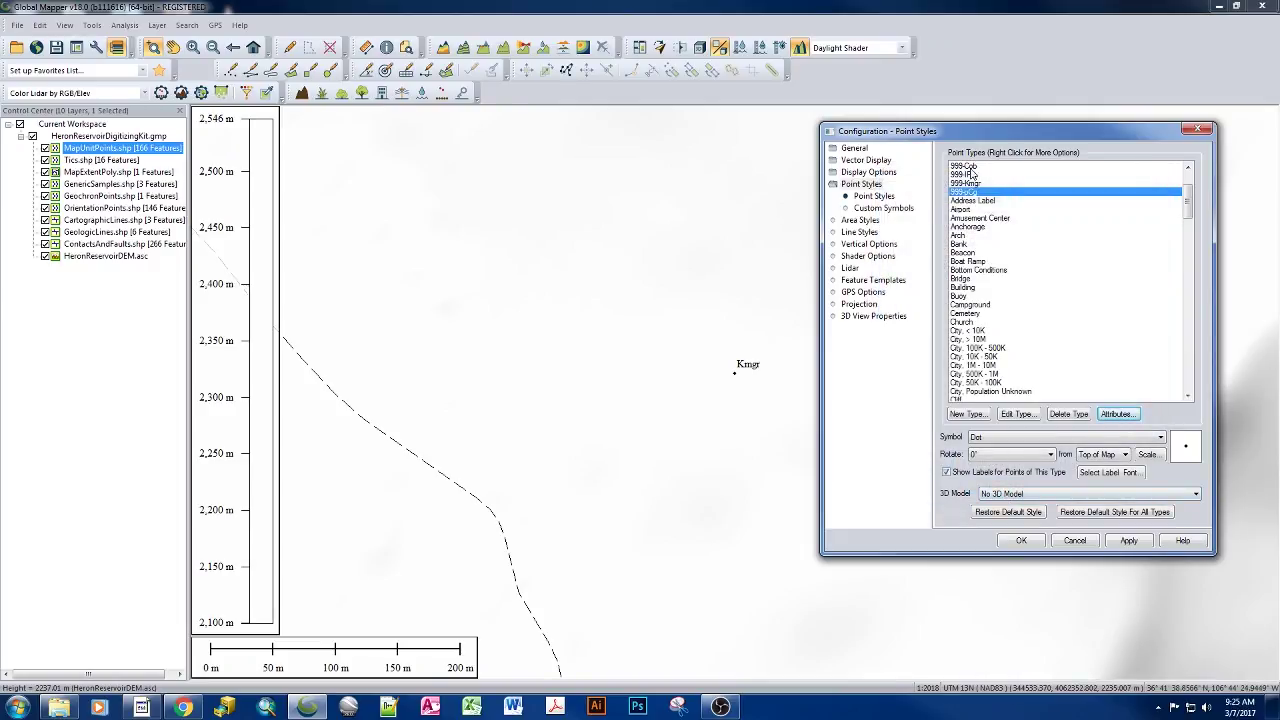
pyautogui.click(966, 166)
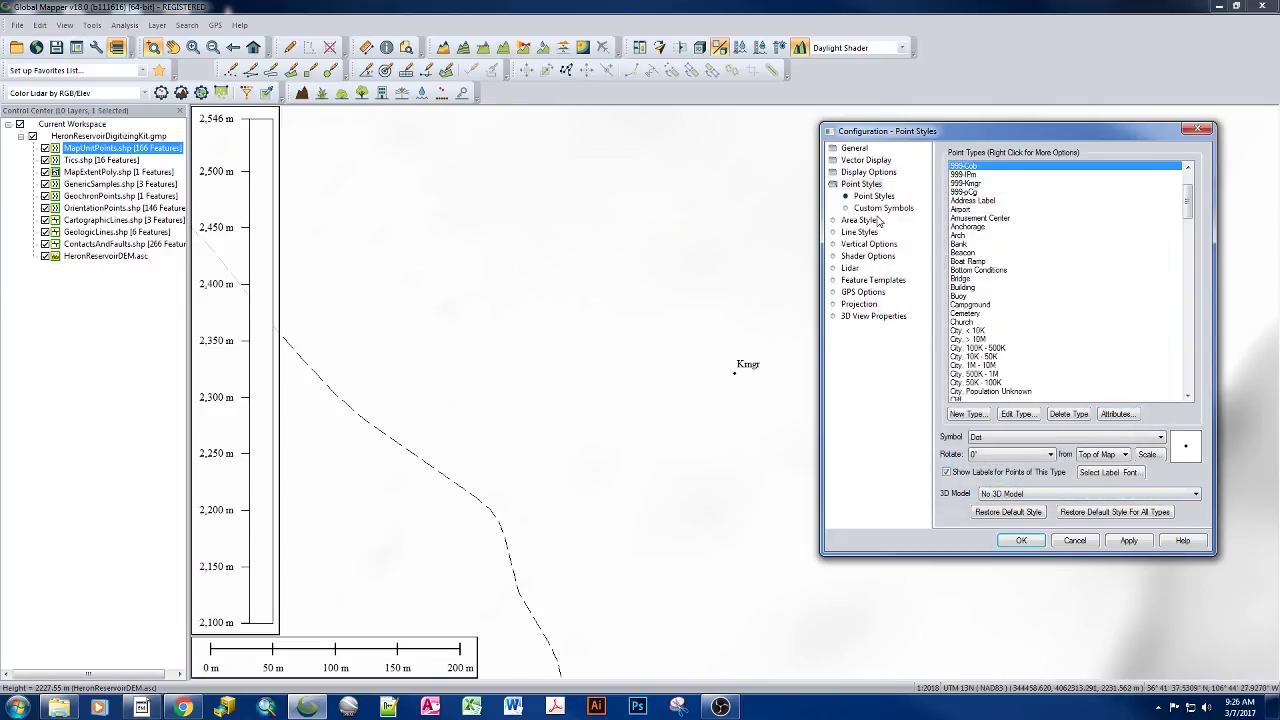
pyautogui.click(1021, 540)
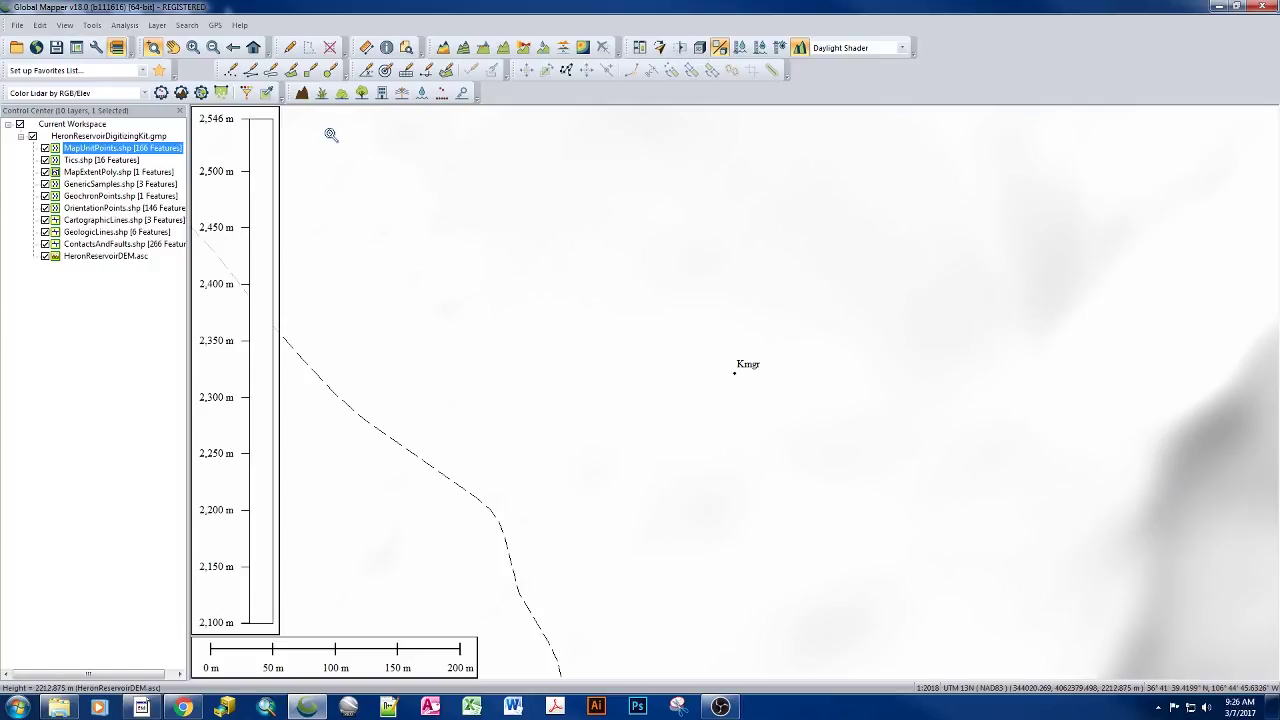
# Create a point on the map as a 999-Kmgr feature in layer MapUnitPoints.shp.
pyautogui.click(229, 74)
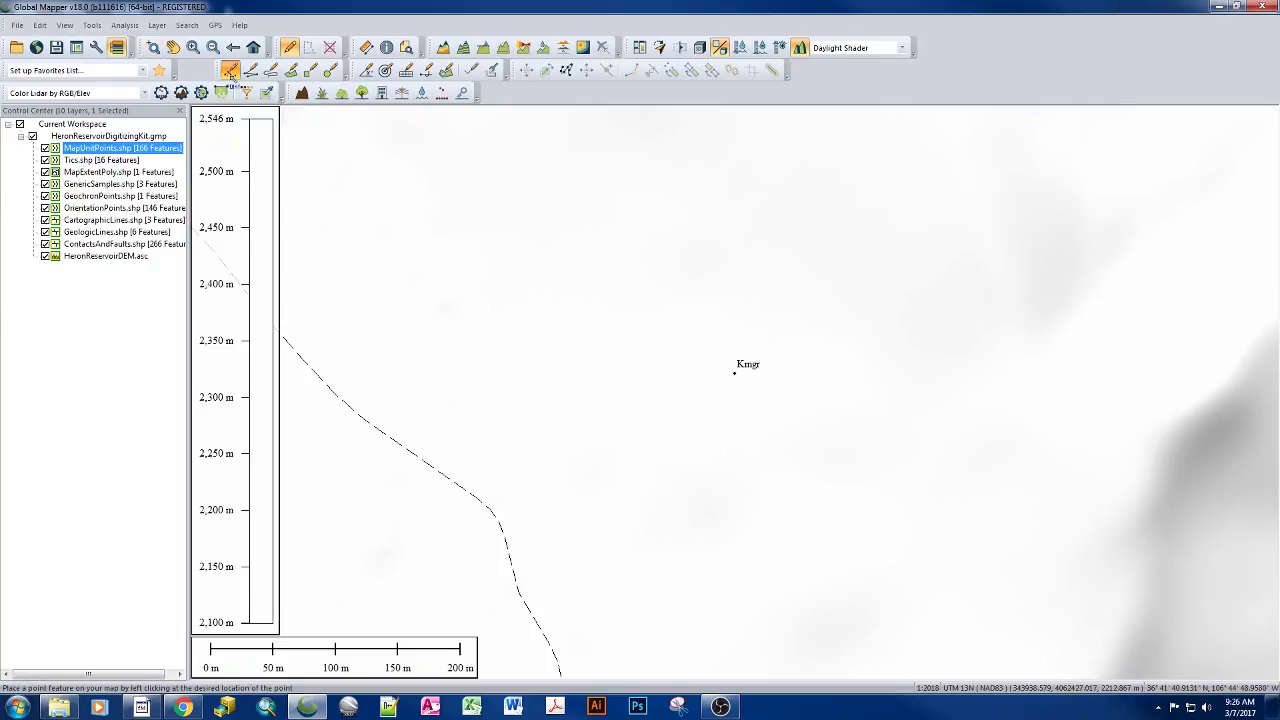
pyautogui.click(595, 269)
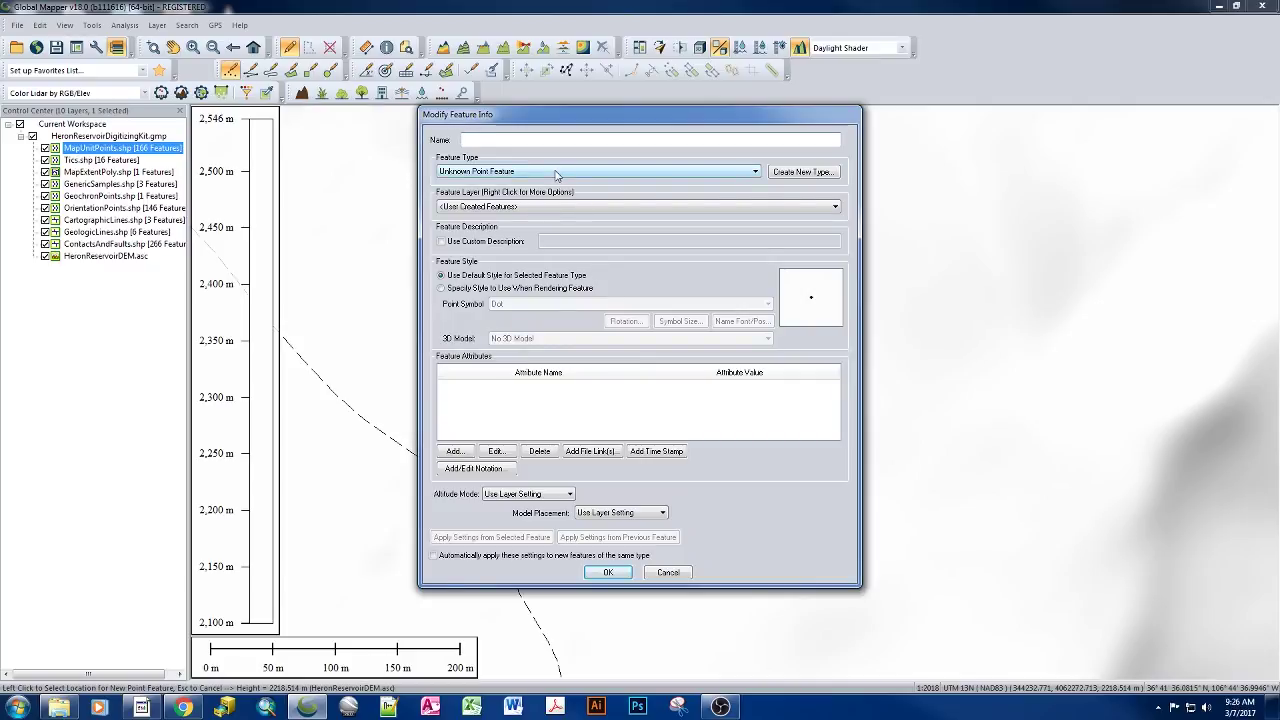
pyautogui.click(556, 175)
pyautogui.scroll(-10, 548, 316)
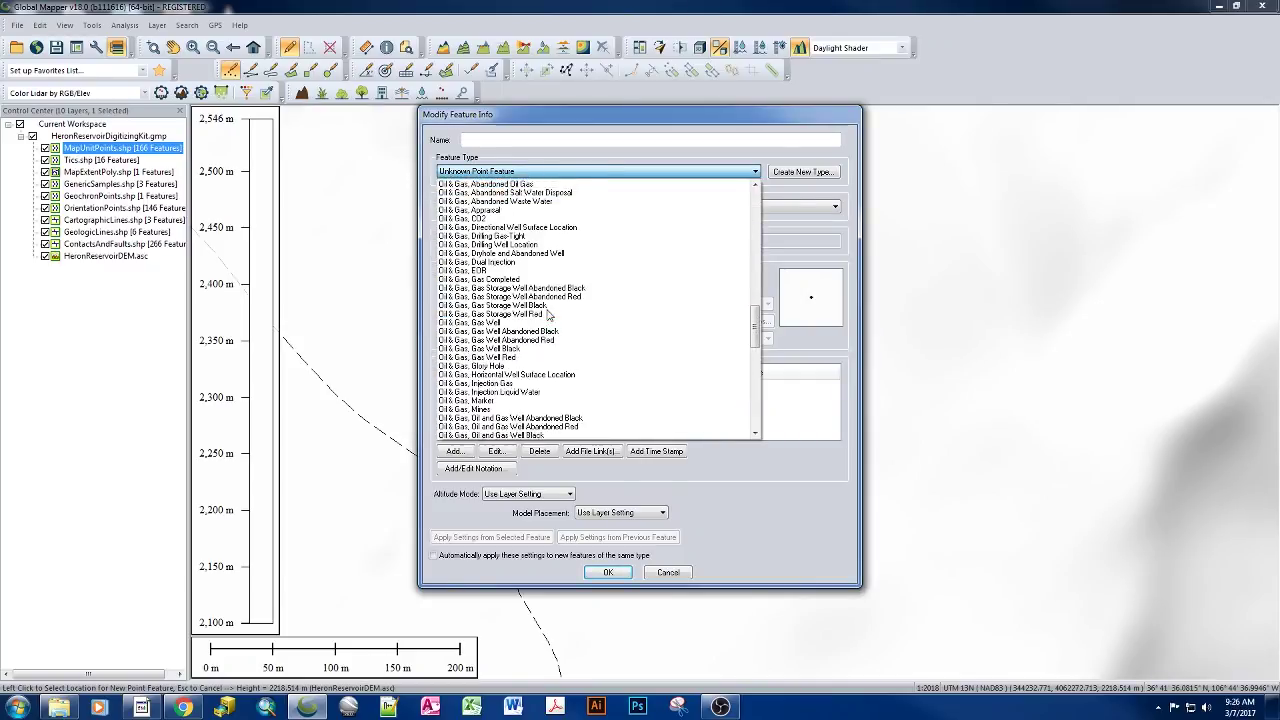
pyautogui.scroll(10, 548, 316)
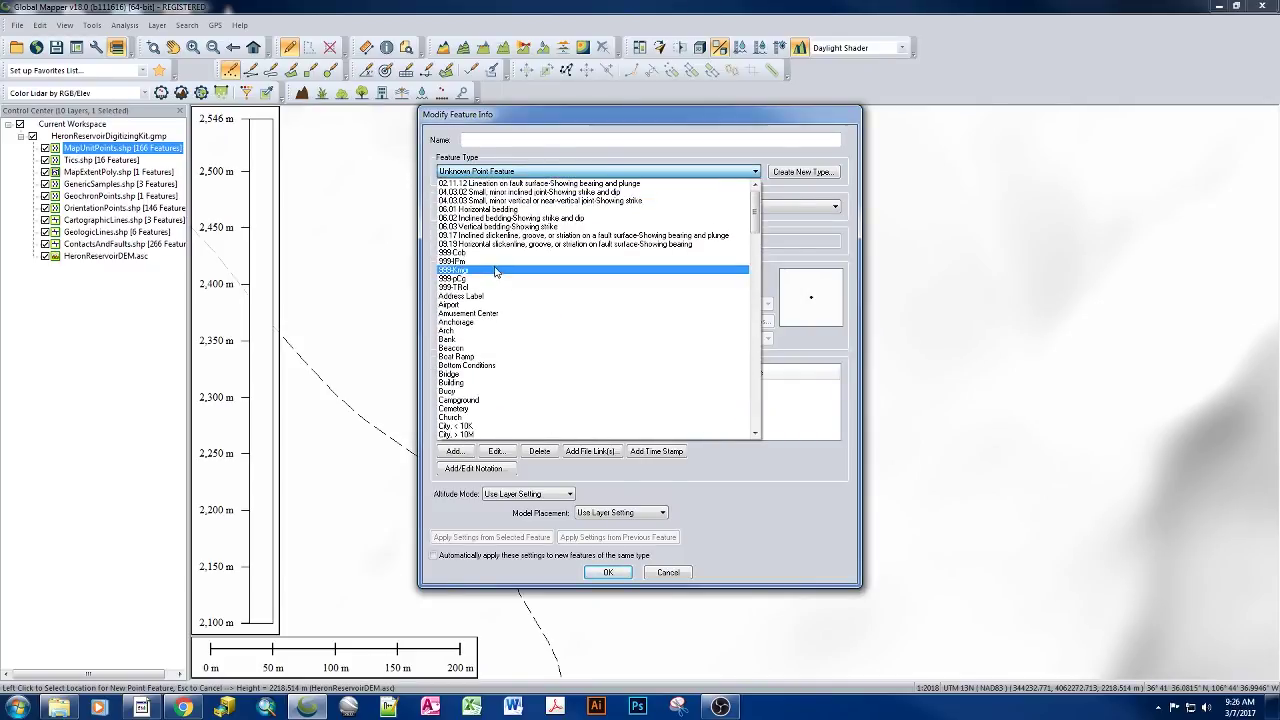
pyautogui.click(483, 271)
pyautogui.click(488, 207)
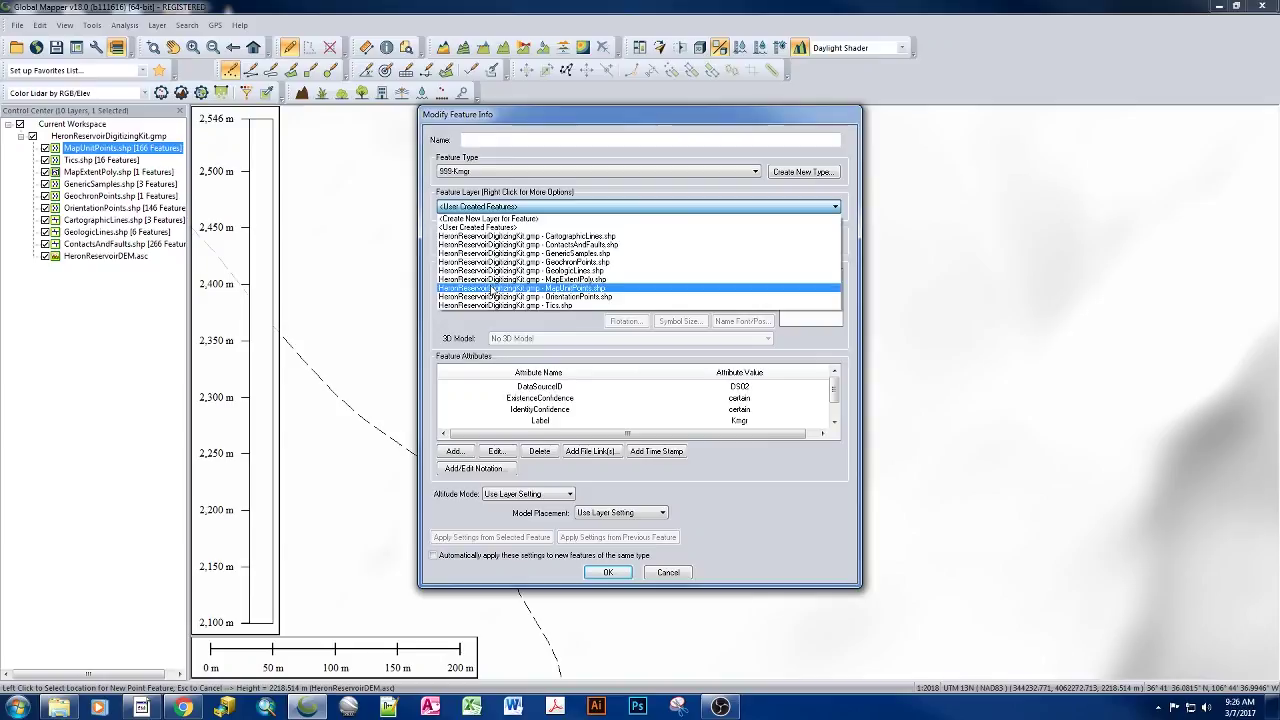
pyautogui.click(492, 289)
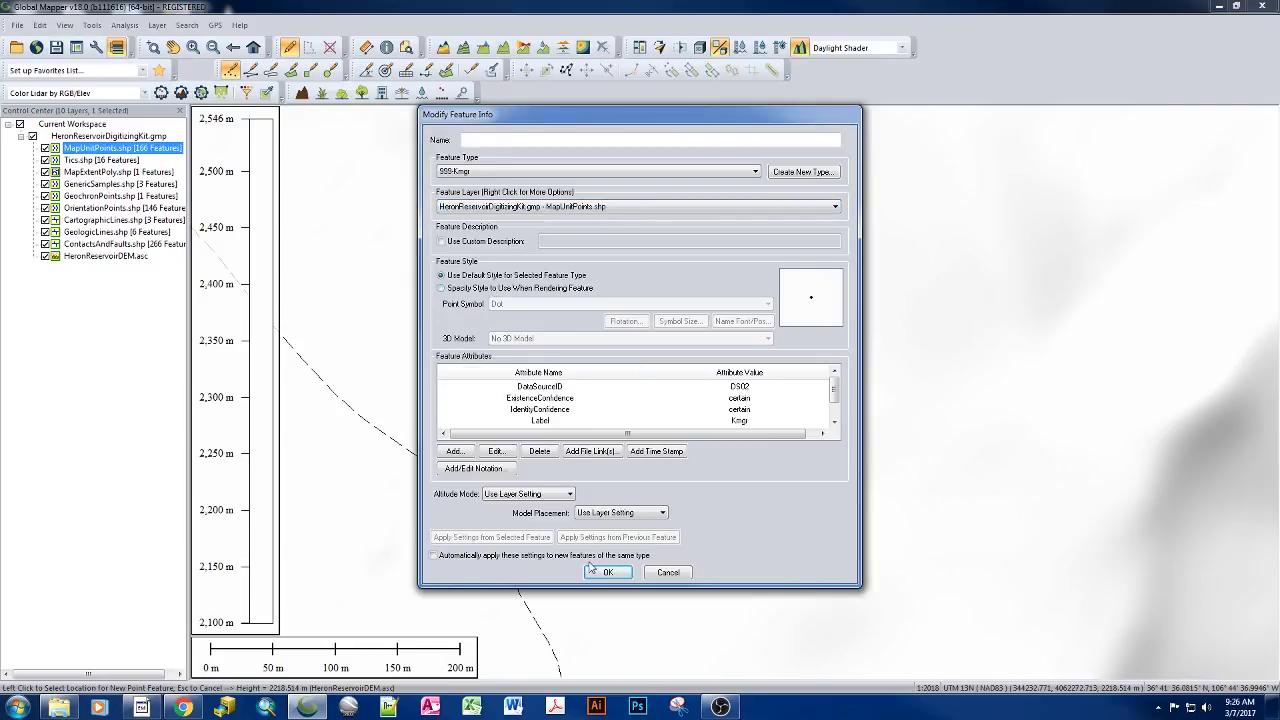
pyautogui.moveTo(833, 388)
pyautogui.mouseDown()
pyautogui.moveTo(835, 410)
pyautogui.moveTo(832, 385)
pyautogui.mouseUp()
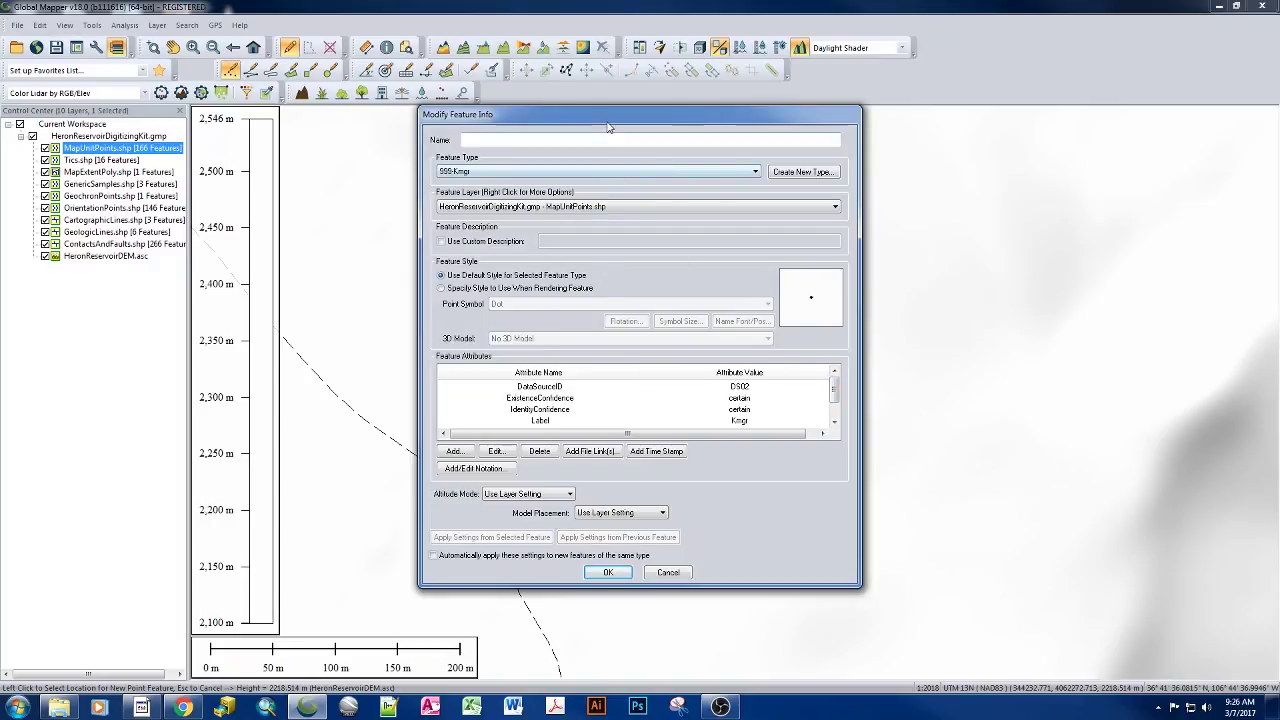
pyautogui.moveTo(607, 127); pyautogui.dragTo(980, 133)
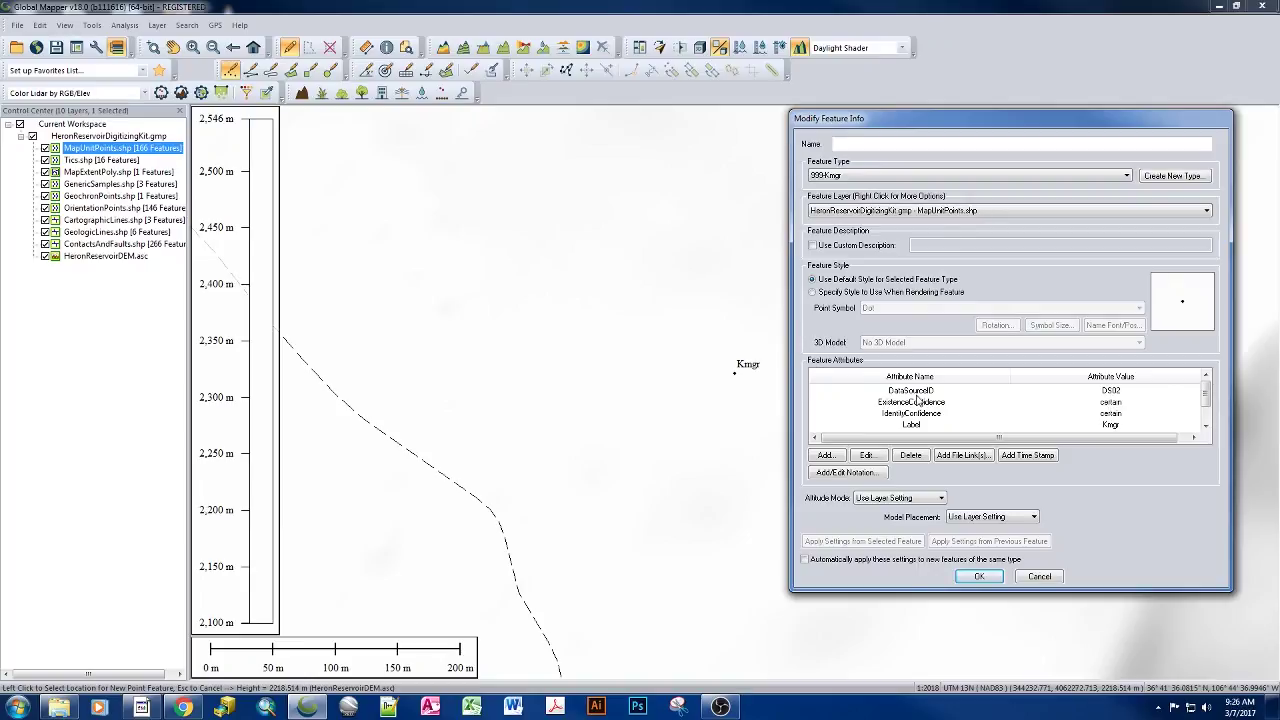
# Change the new point's ExistenceConfidence to probable.
pyautogui.click(1115, 402)
pyautogui.doubleClick(1115, 402)
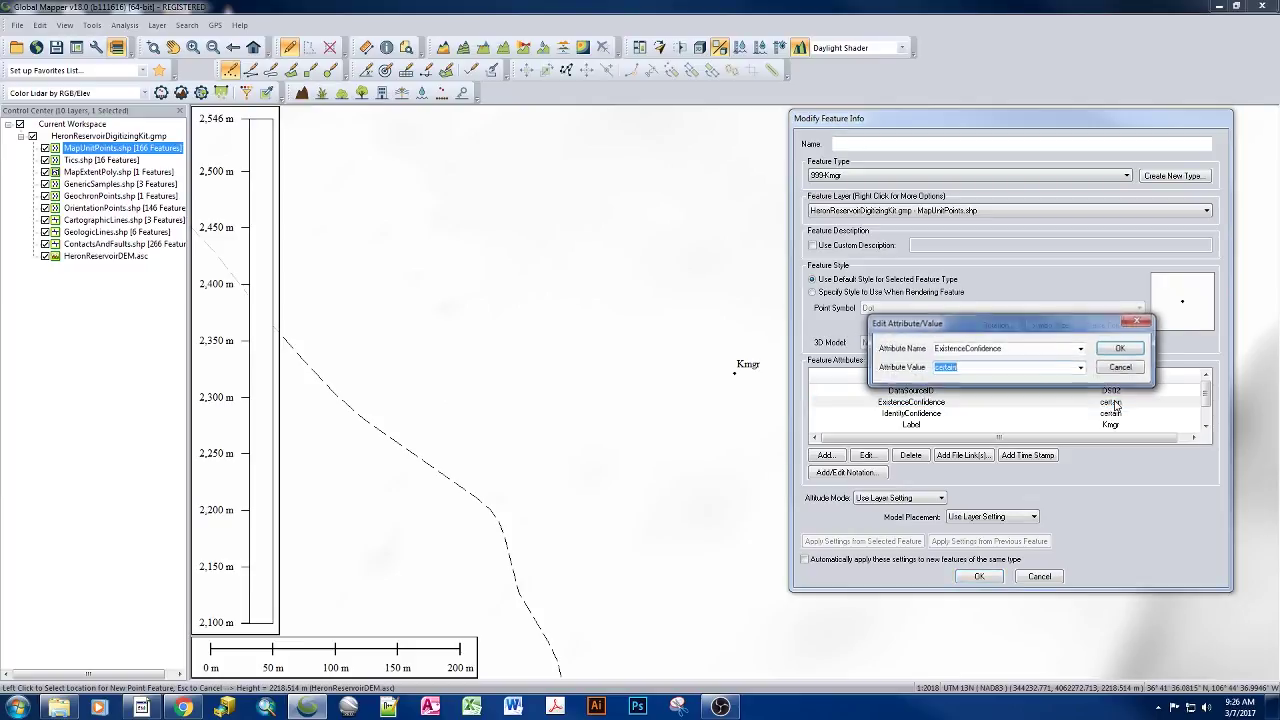
pyautogui.click(1080, 367)
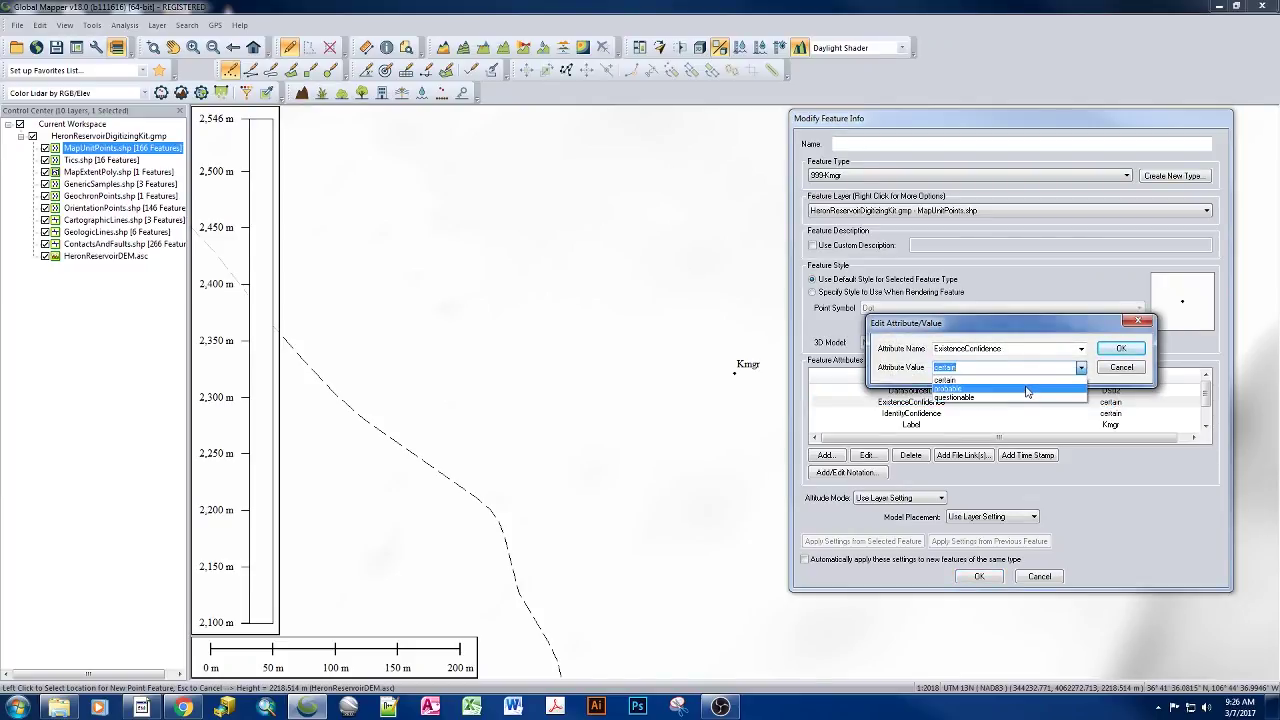
pyautogui.click(1028, 389)
pyautogui.click(1121, 348)
# Change the new point's IdentityConfidence to questionable.
pyautogui.doubleClick(1107, 414)
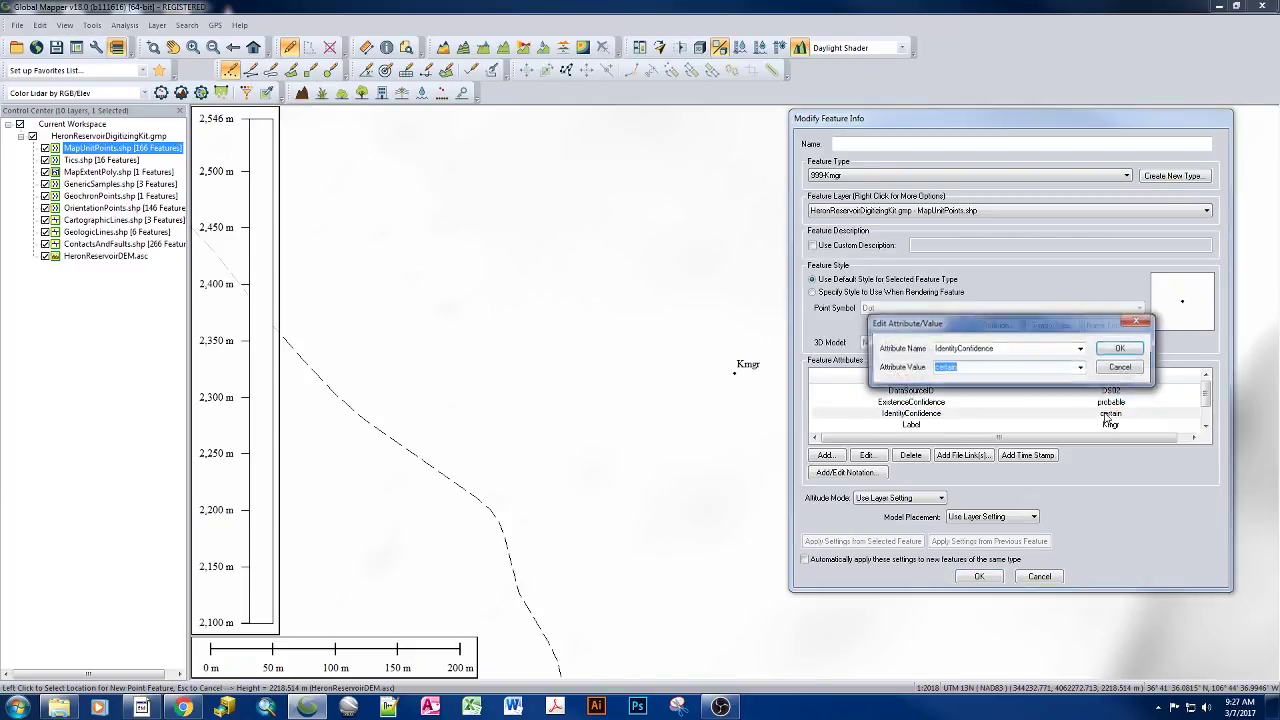
pyautogui.click(1080, 367)
pyautogui.click(1019, 399)
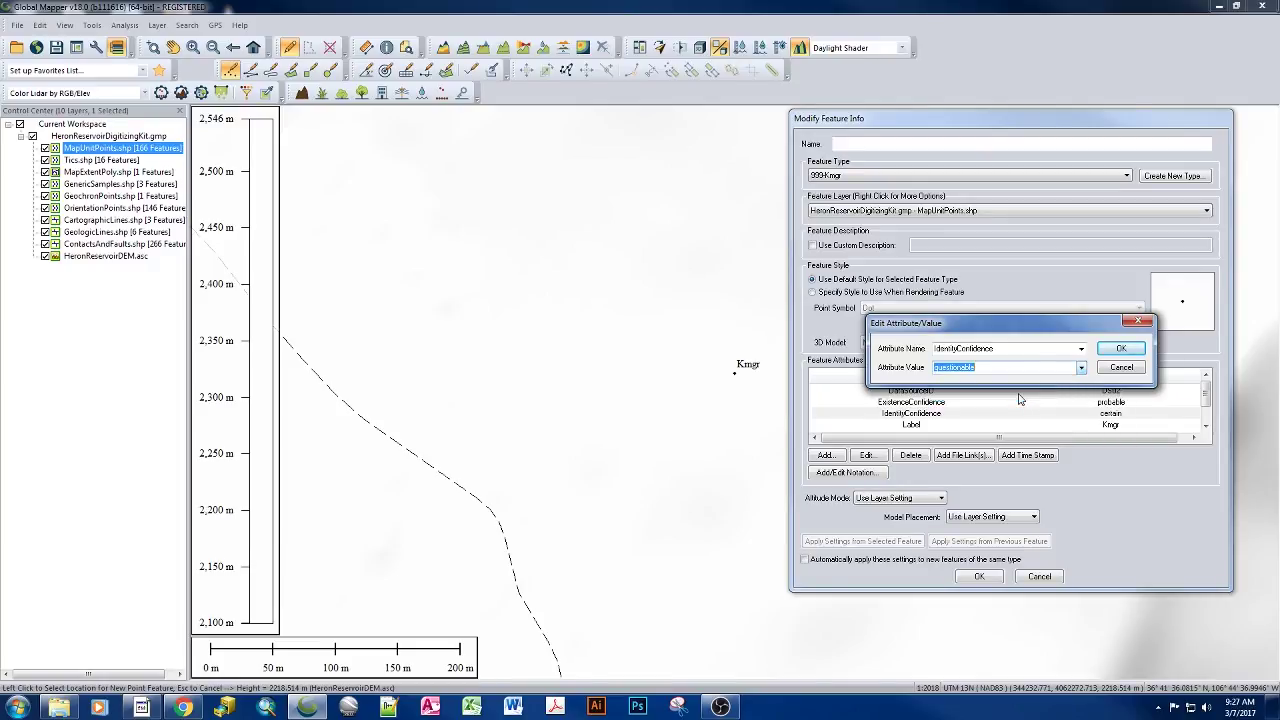
pyautogui.click(1121, 348)
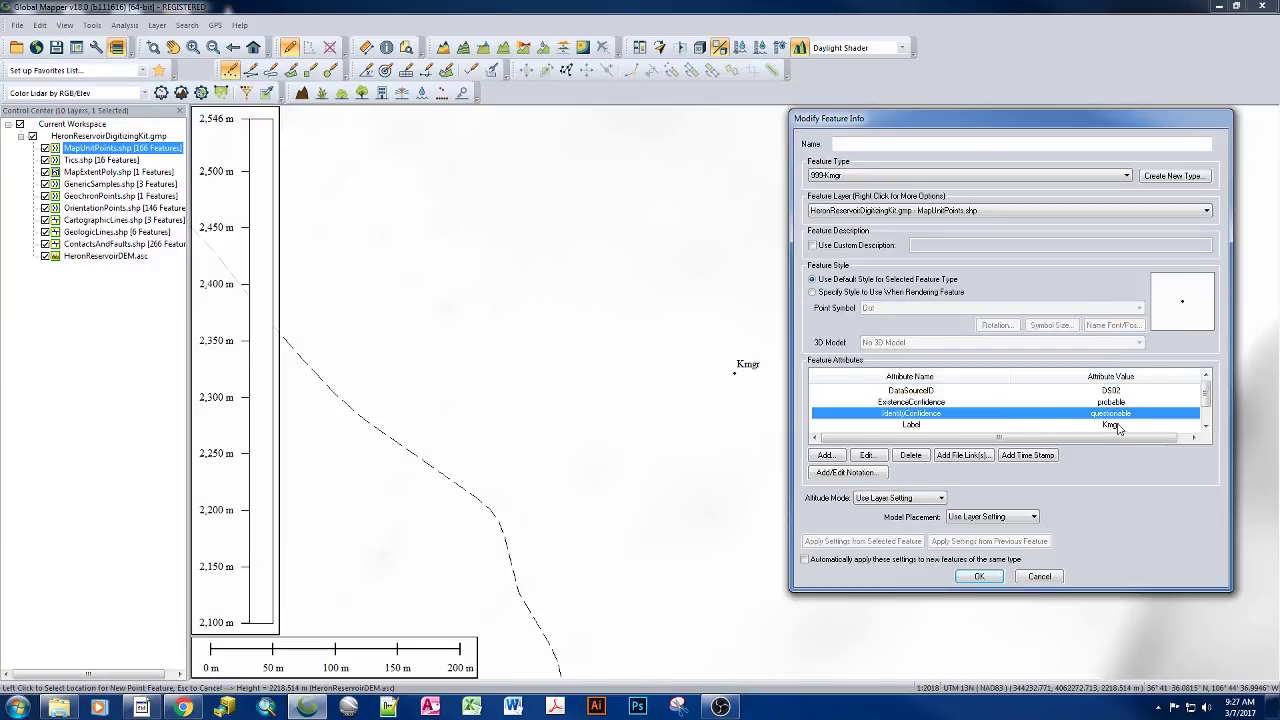
# Edit the Label attribute value to Kmgr?
pyautogui.scroll(-2, 1115, 420)
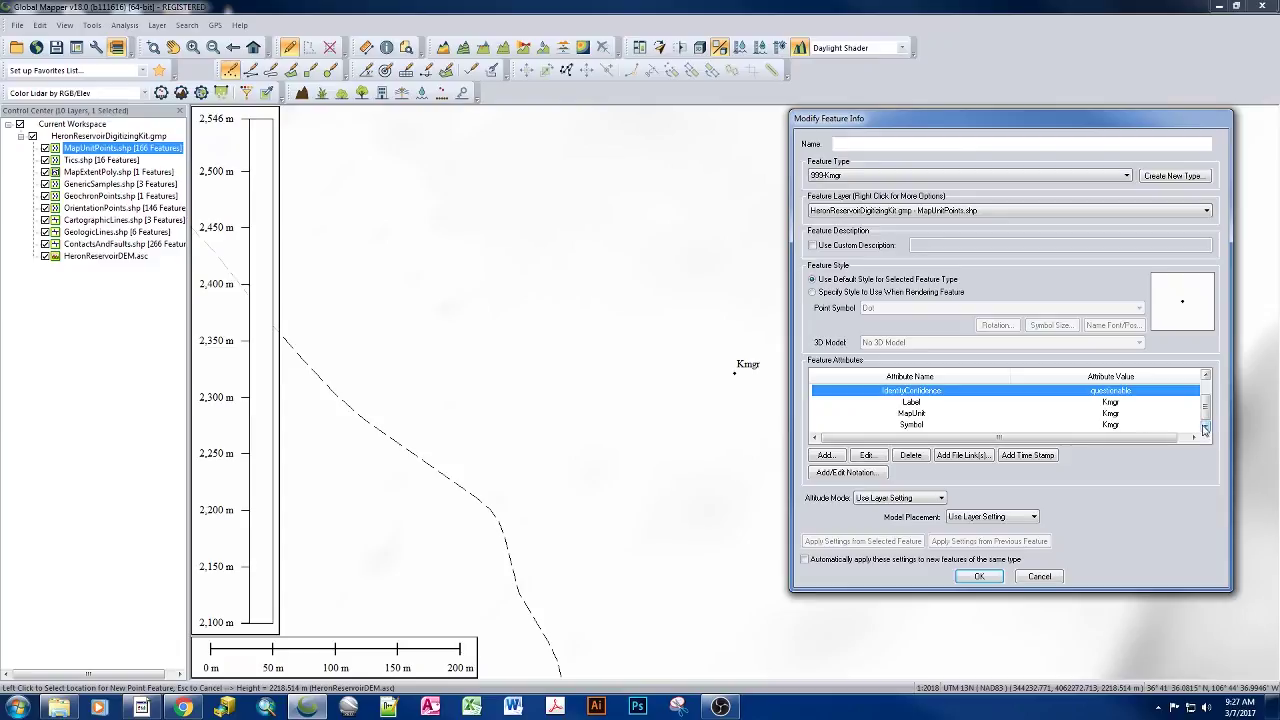
pyautogui.doubleClick(1113, 403)
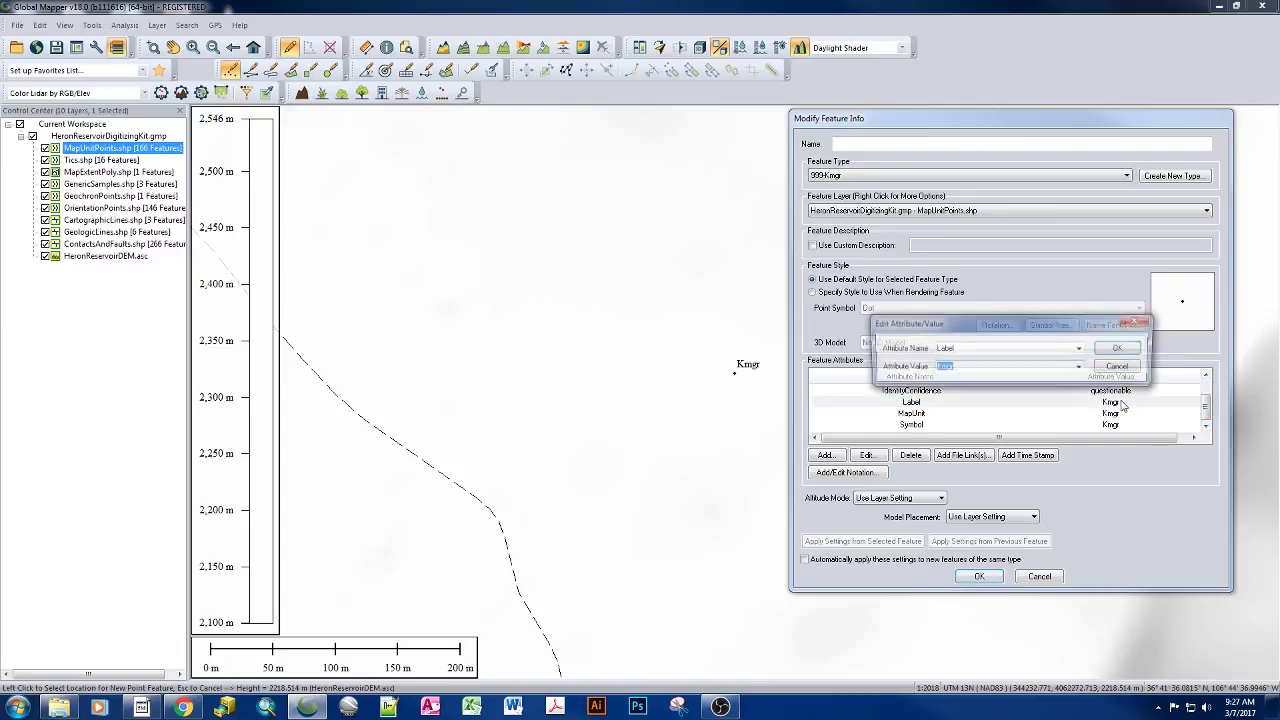
pyautogui.click(993, 367)
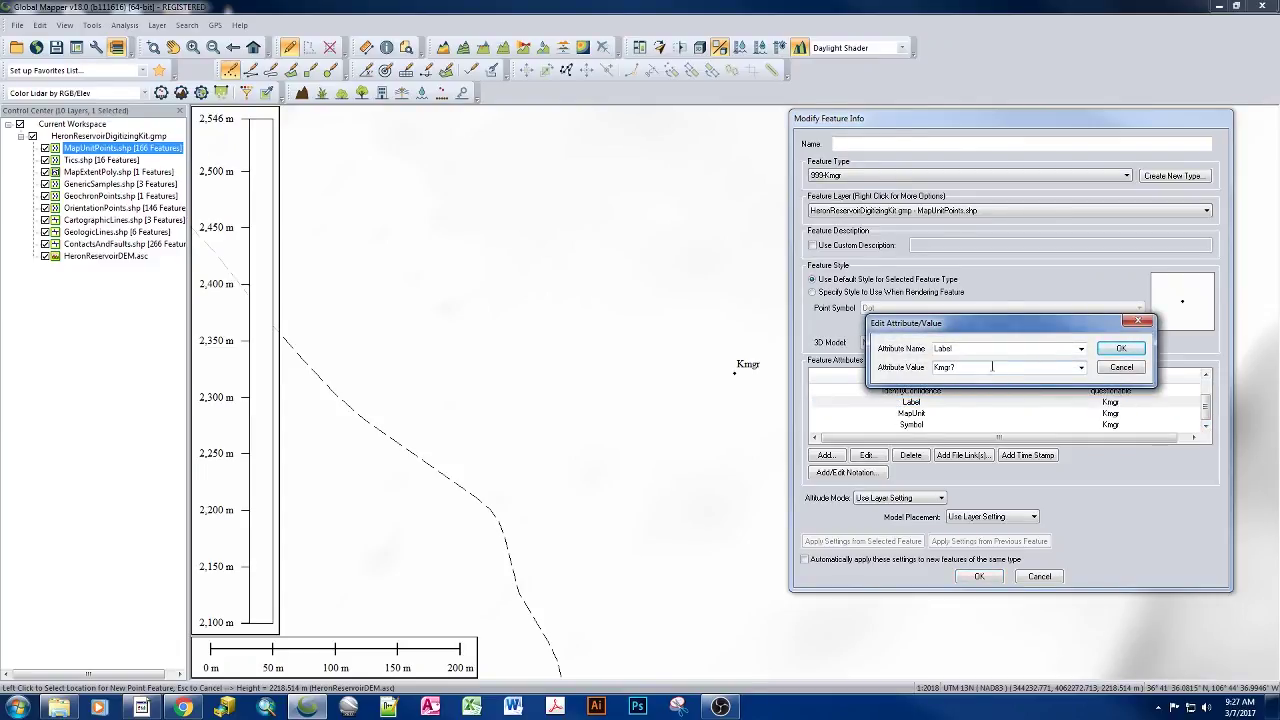
pyautogui.click(1112, 350)
pyautogui.click(925, 418)
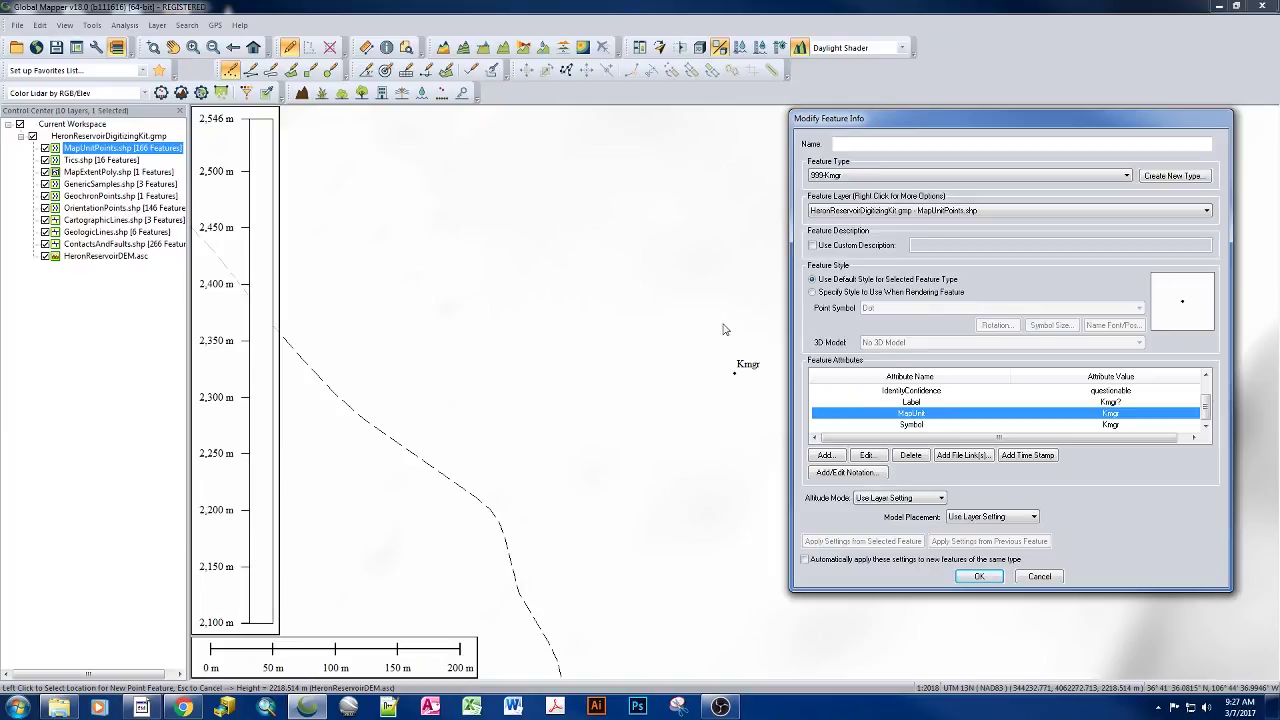
# Change the point's ExistenceConfidence to questionable.
pyautogui.click(1122, 403)
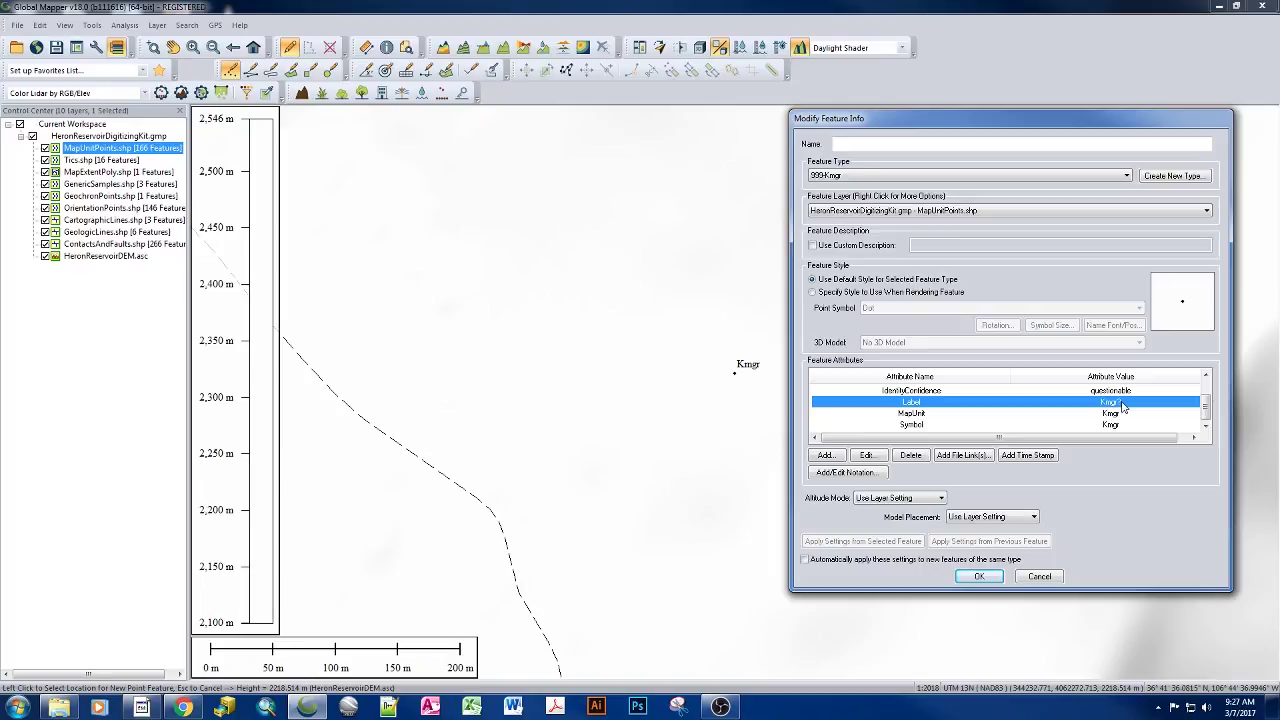
pyautogui.scroll(1, 1122, 403)
pyautogui.click(1123, 402)
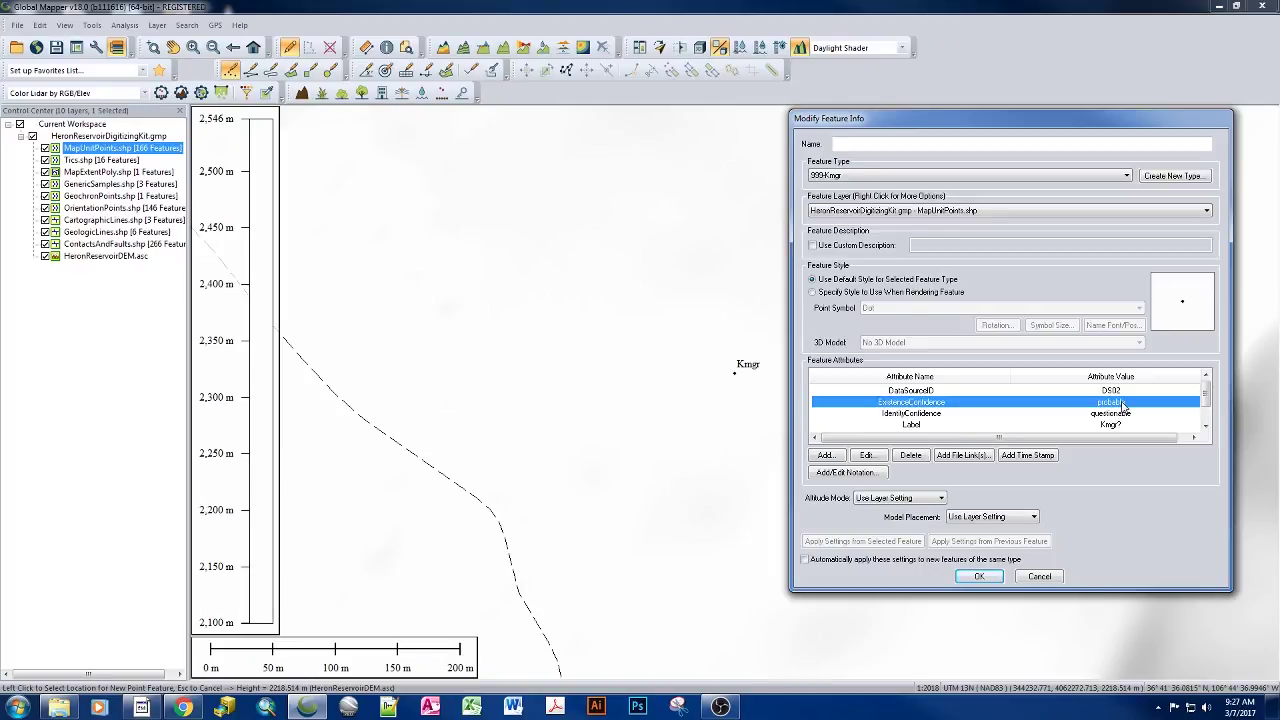
pyautogui.click(1125, 413)
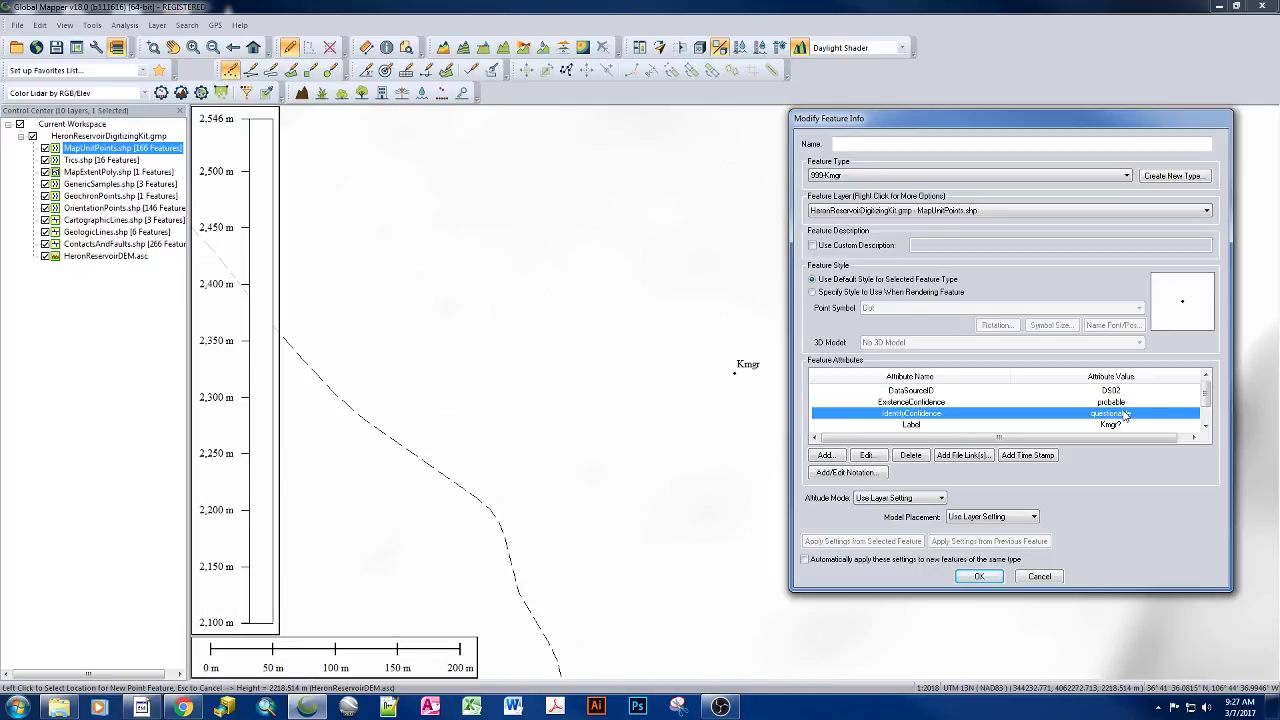
pyautogui.doubleClick(1123, 402)
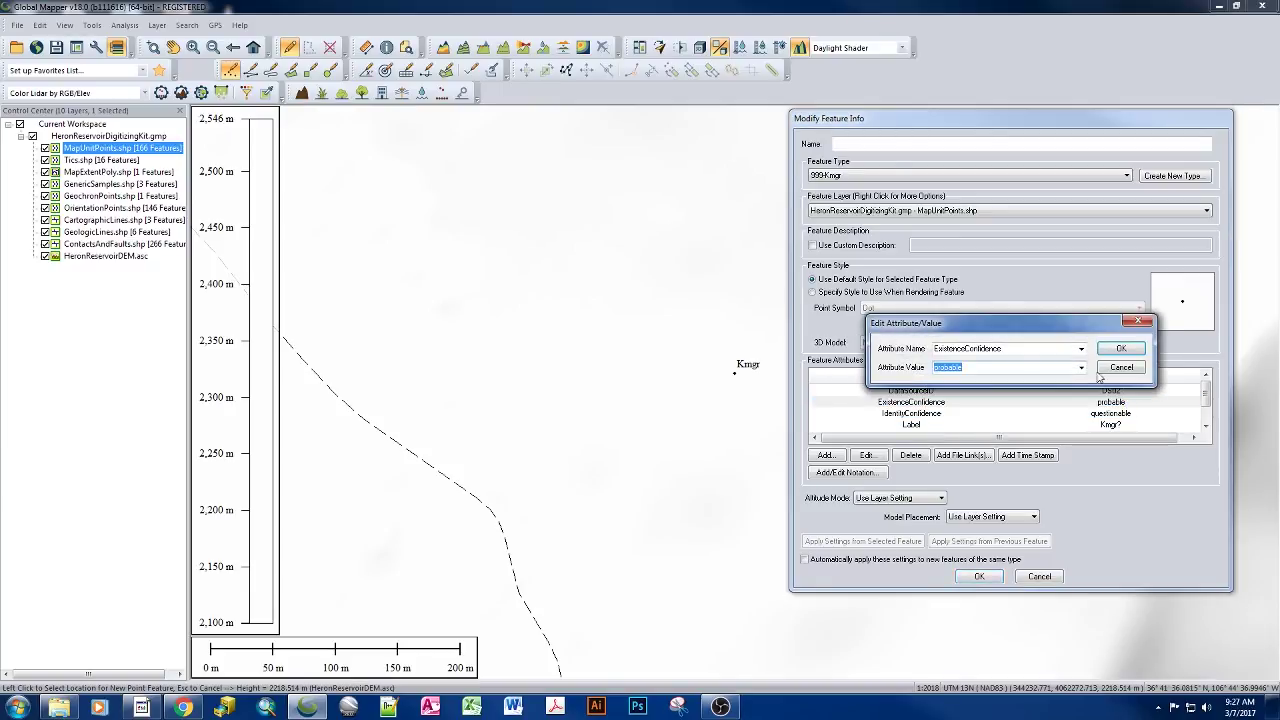
pyautogui.click(1081, 367)
pyautogui.click(1050, 399)
pyautogui.click(1121, 348)
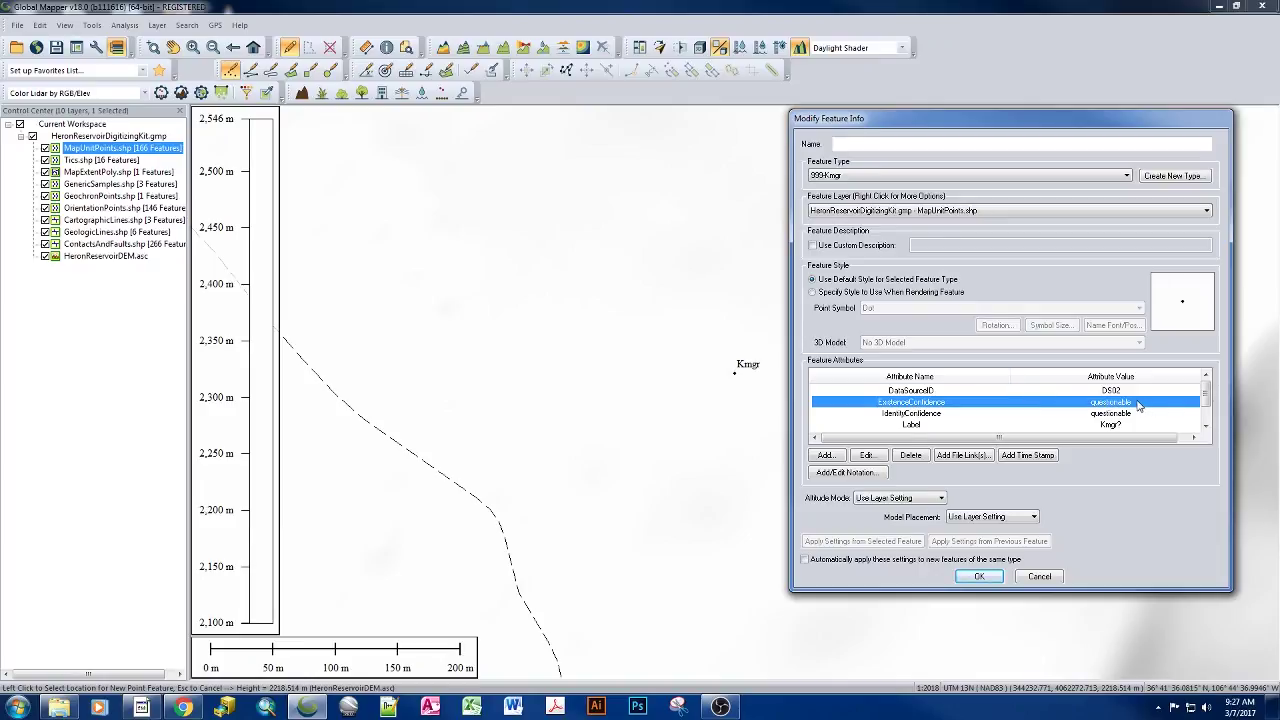
# Set ExistenceConfidence back to certain, then check IdentityConfidence and Label.
pyautogui.doubleClick(1103, 403)
pyautogui.click(1082, 368)
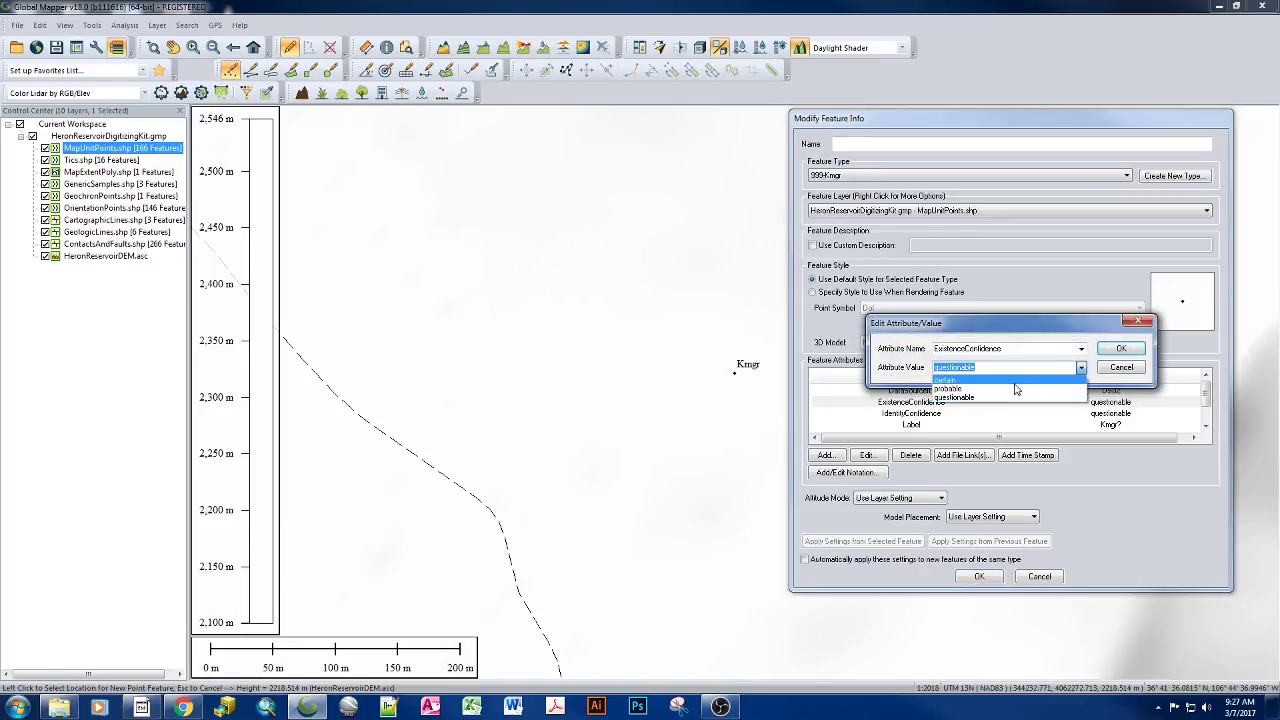
pyautogui.click(1017, 381)
pyautogui.click(1115, 350)
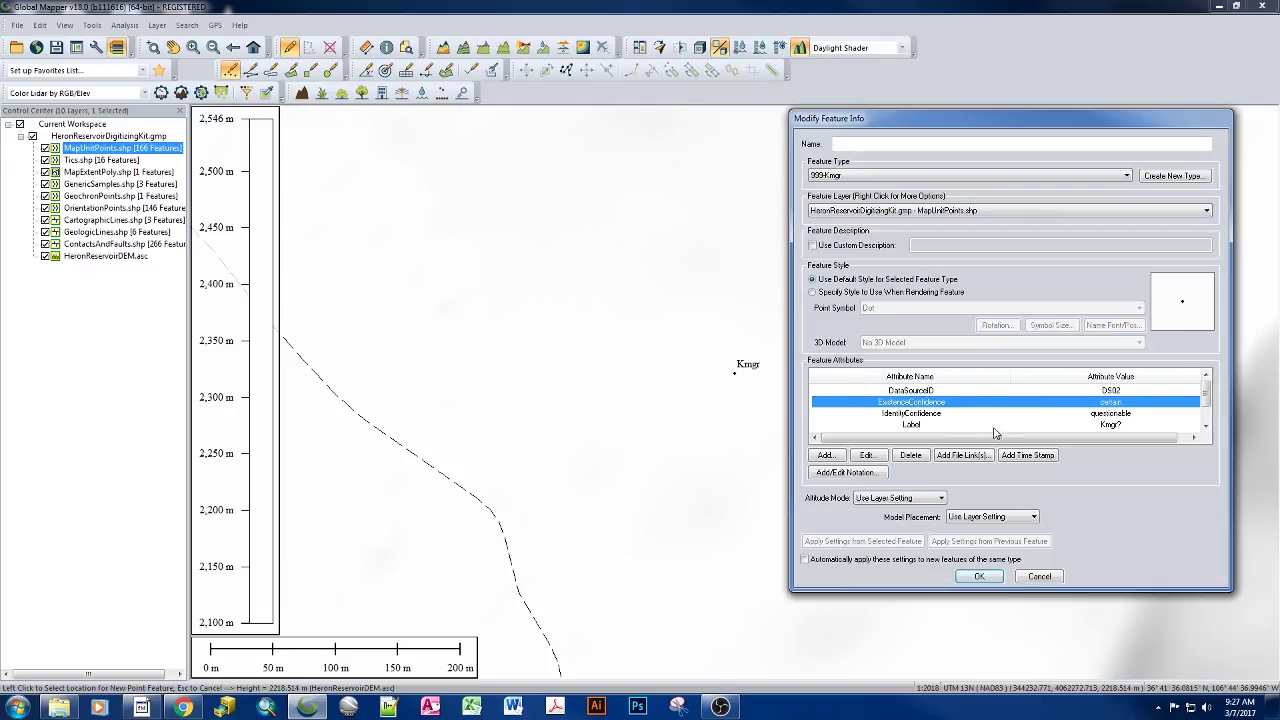
pyautogui.click(922, 414)
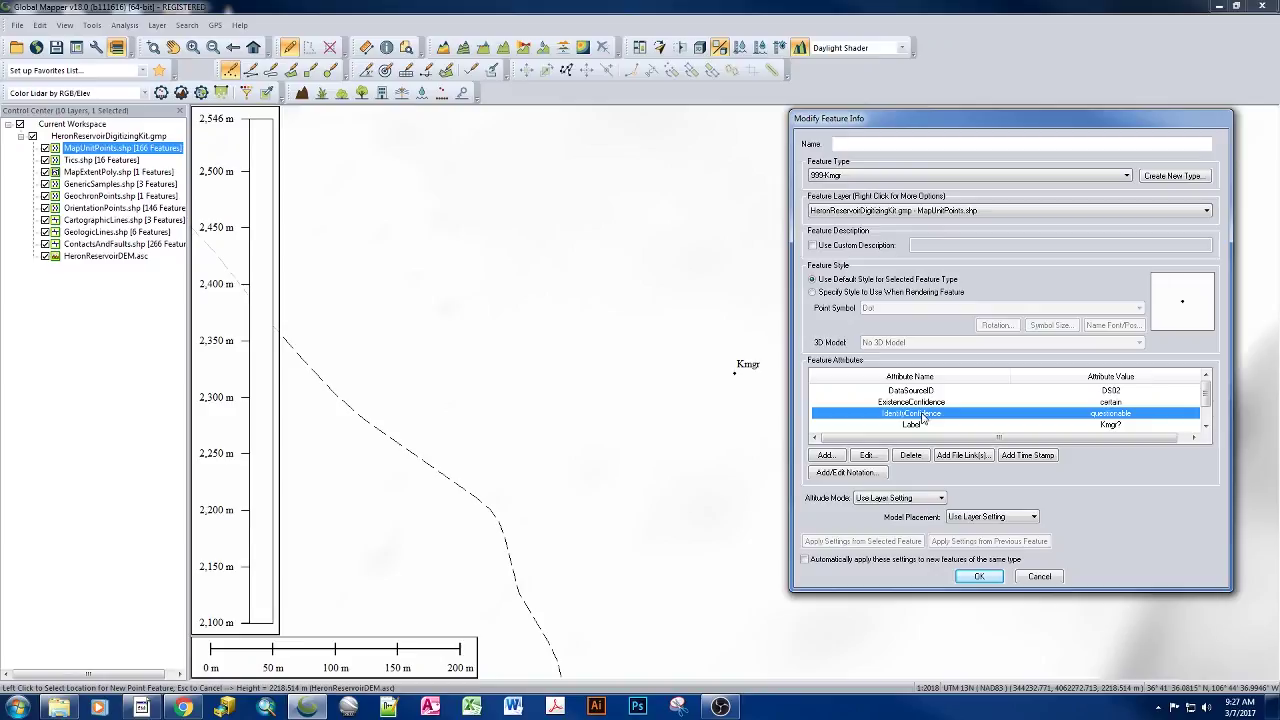
pyautogui.click(1128, 426)
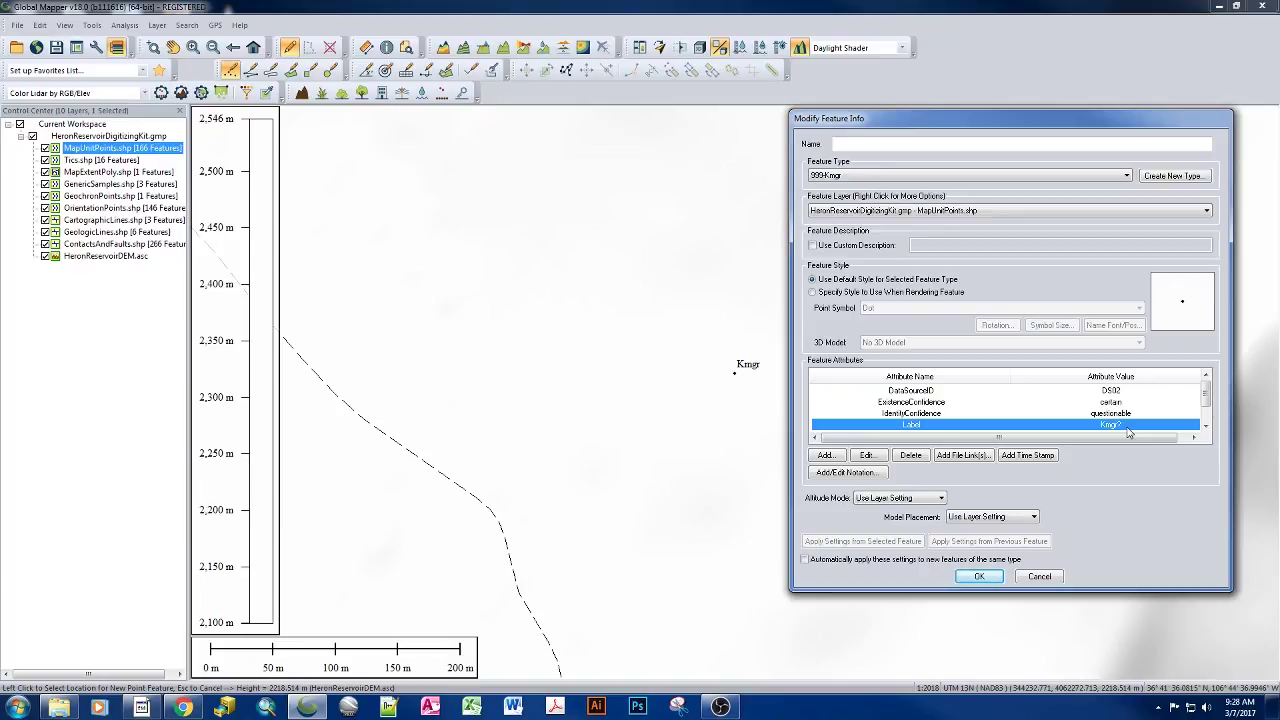
# Save the Kmgr? point, then label MapUnitPoints by the LABEL attribute, overwriting existing labels.
pyautogui.click(980, 576)
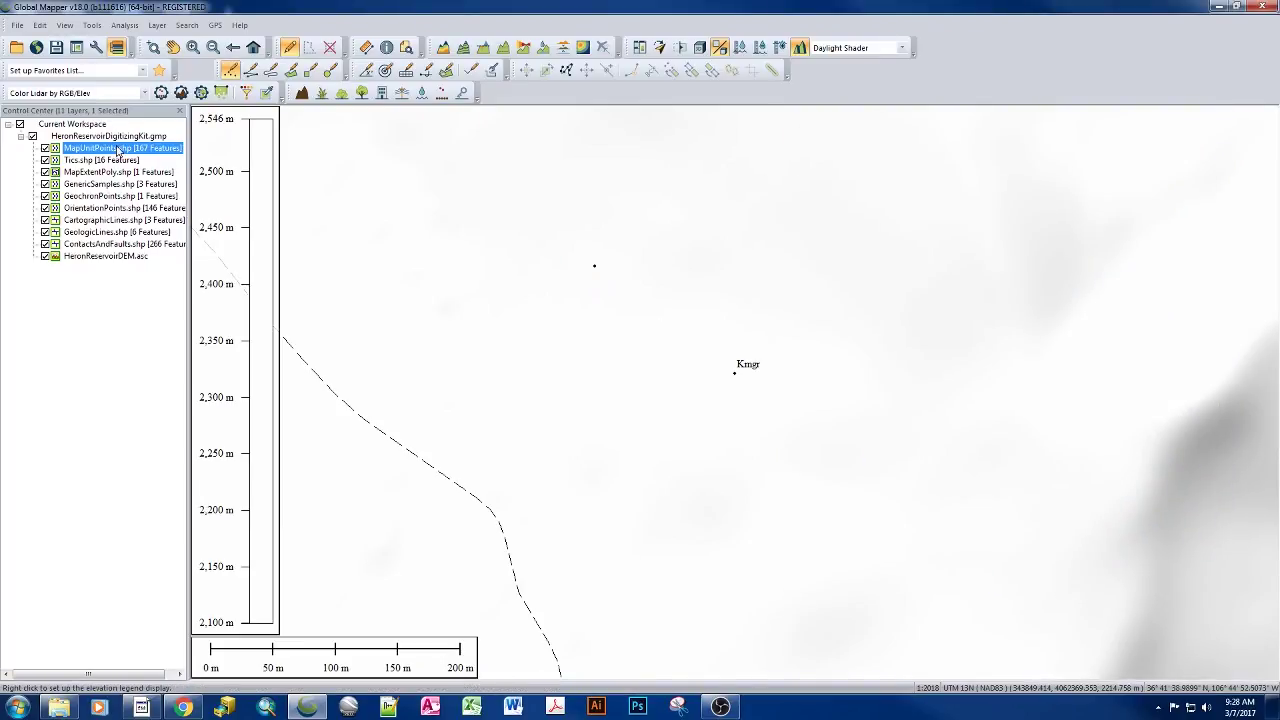
pyautogui.doubleClick(118, 150)
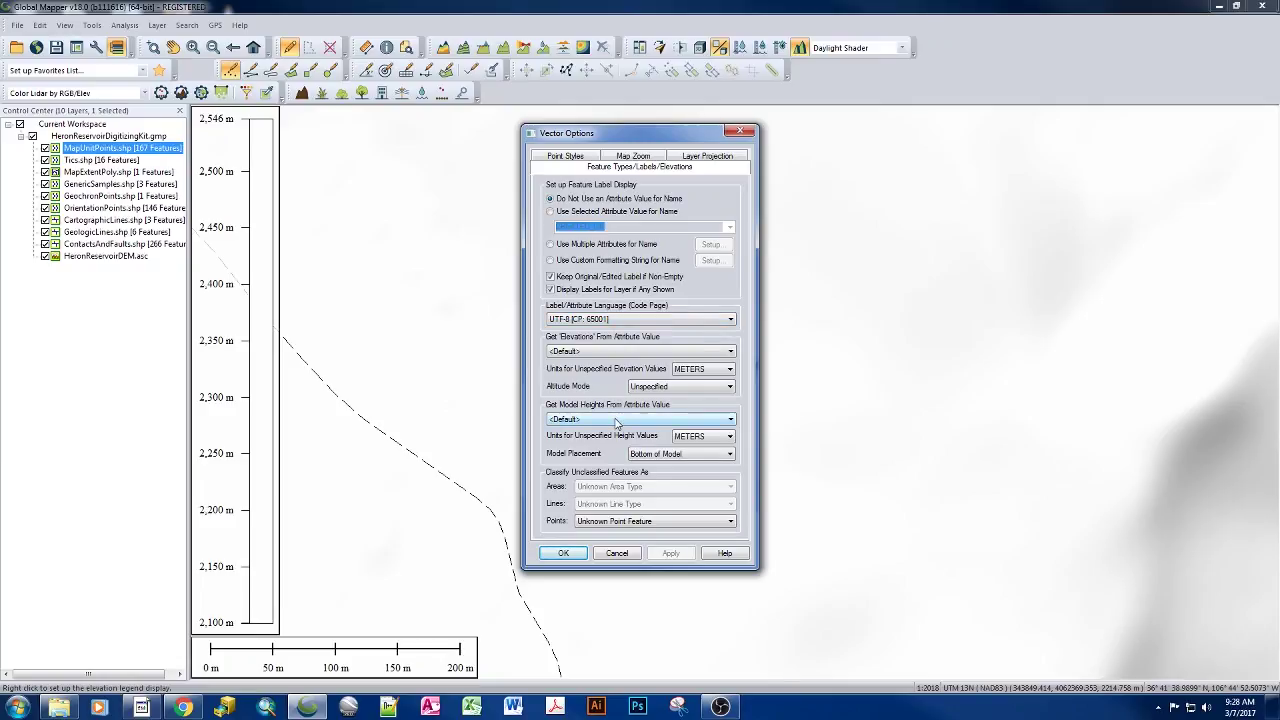
pyautogui.click(617, 212)
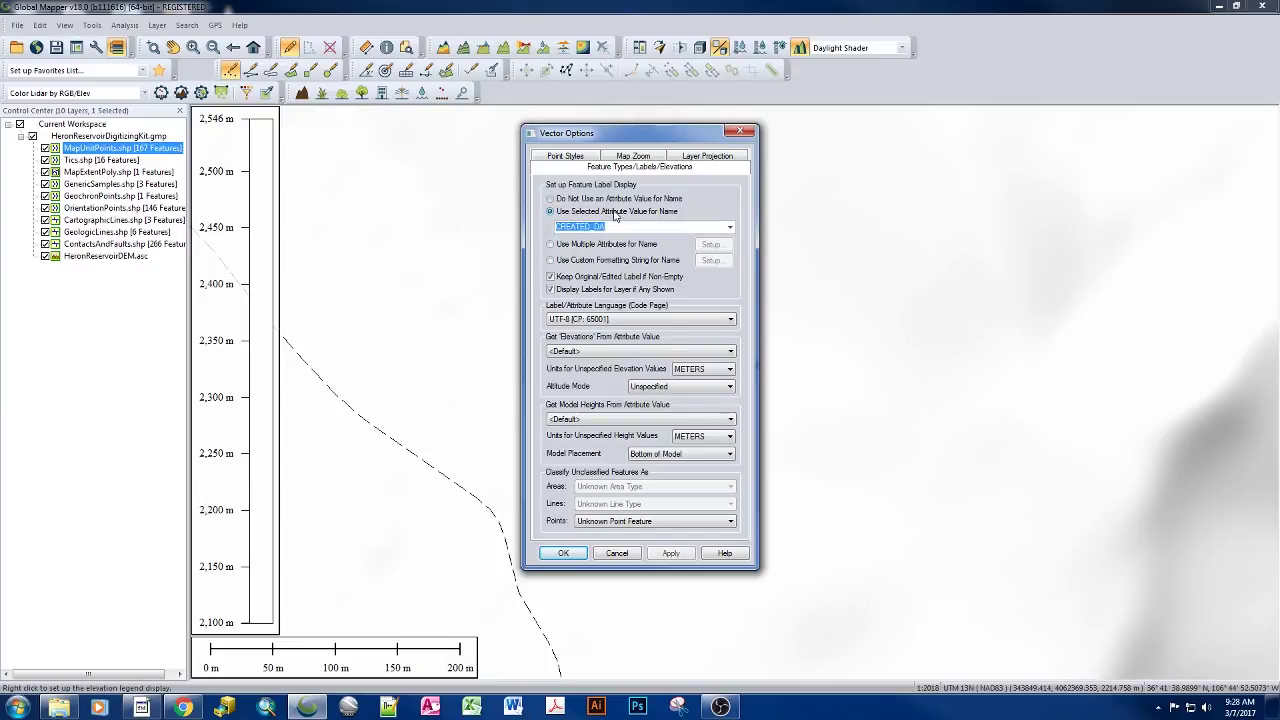
pyautogui.click(730, 229)
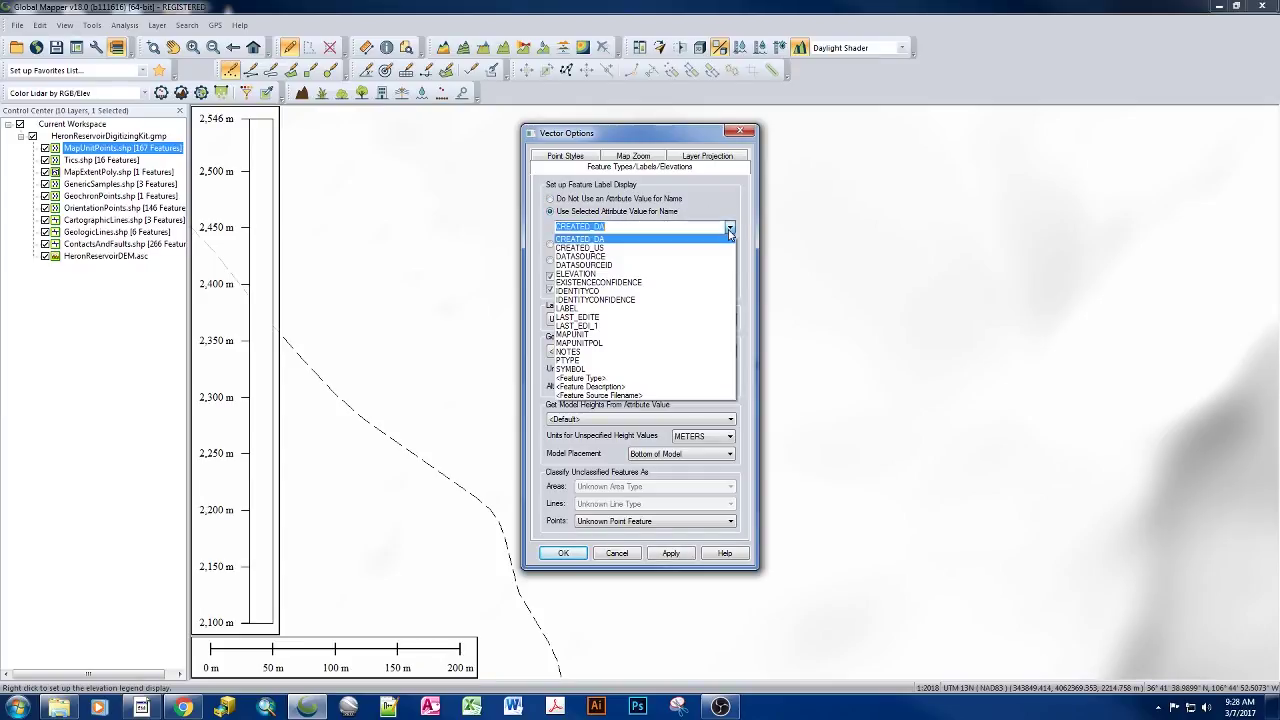
pyautogui.click(614, 309)
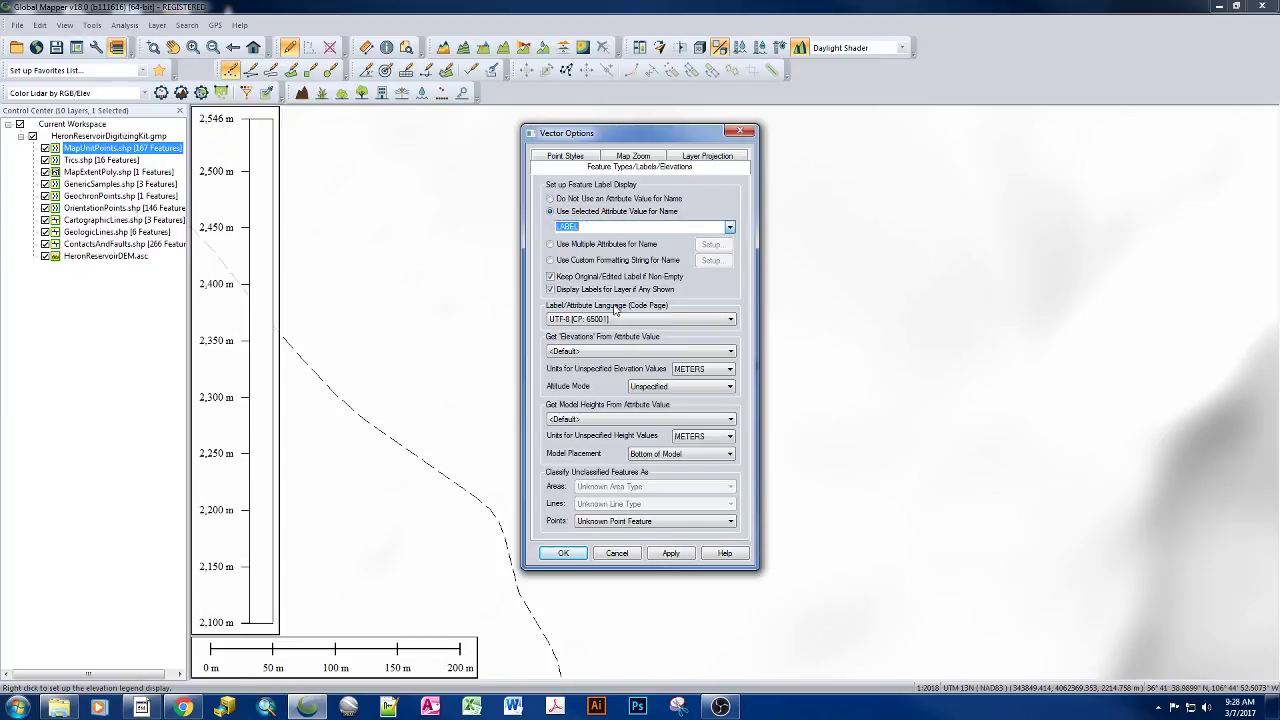
pyautogui.click(582, 556)
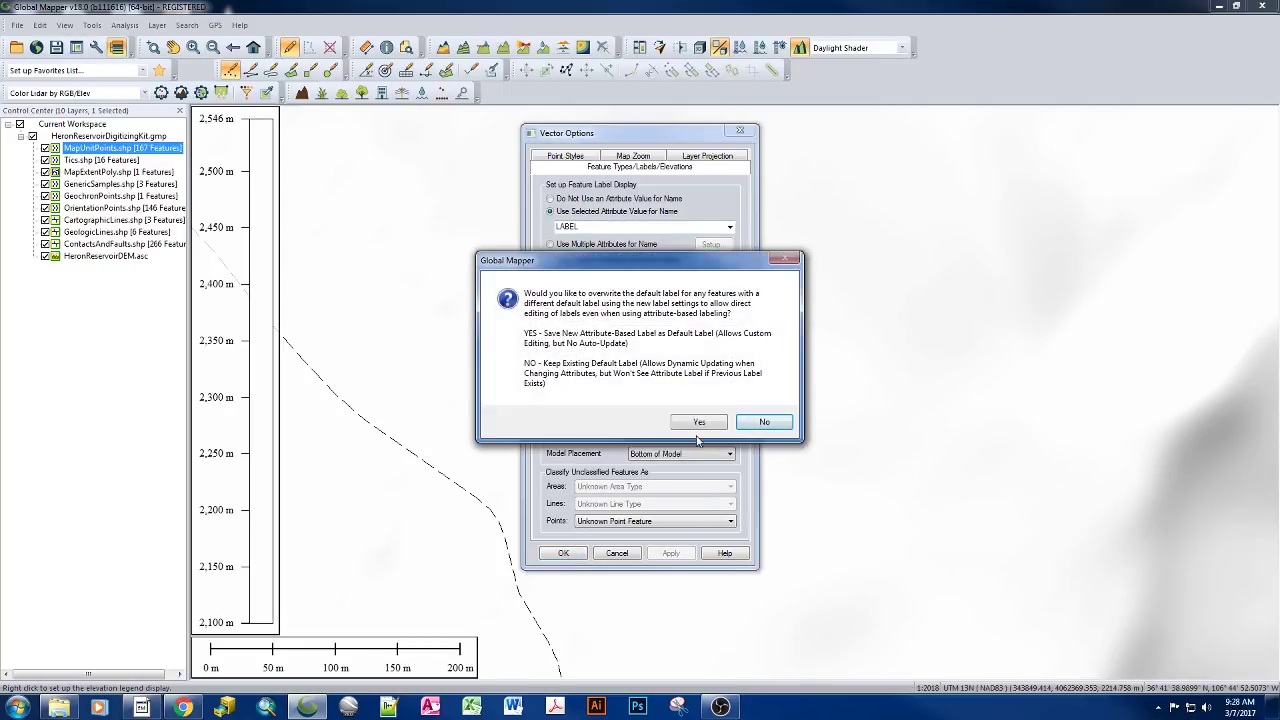
pyautogui.click(699, 423)
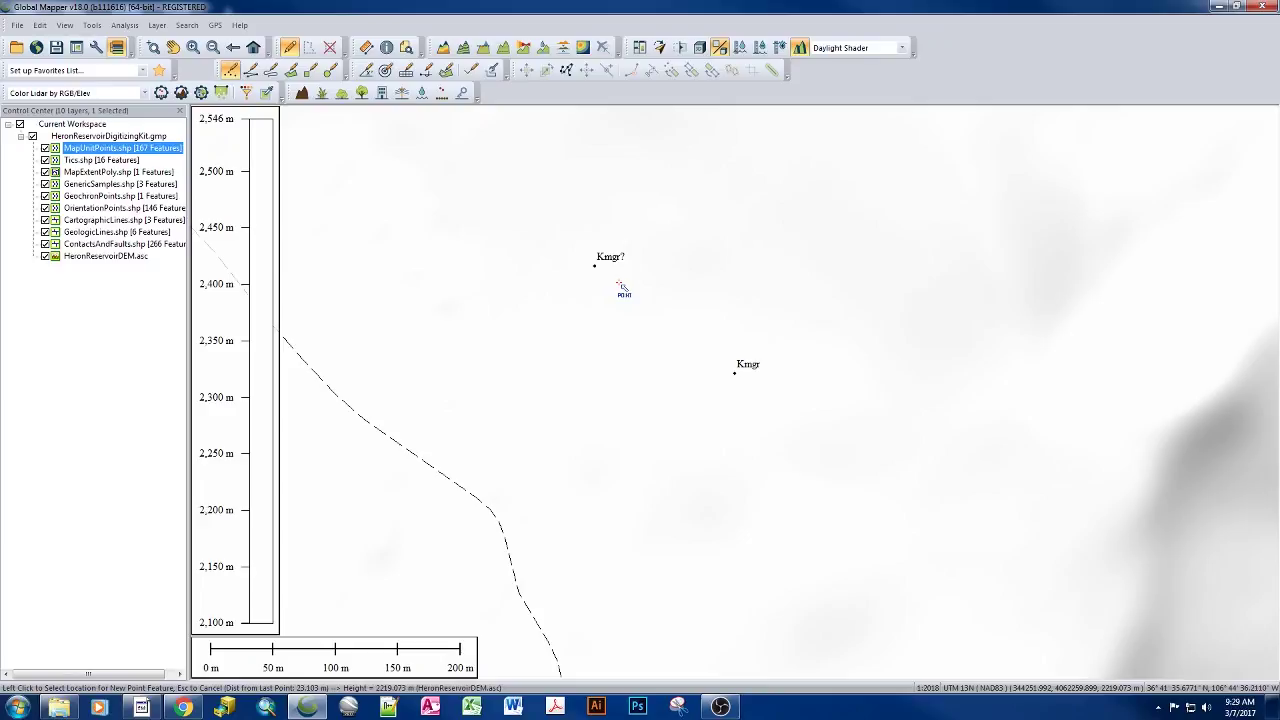
# Zoom in on the map around the Kmgr? and Kmgr points.
pyautogui.scroll(2, 606, 303)
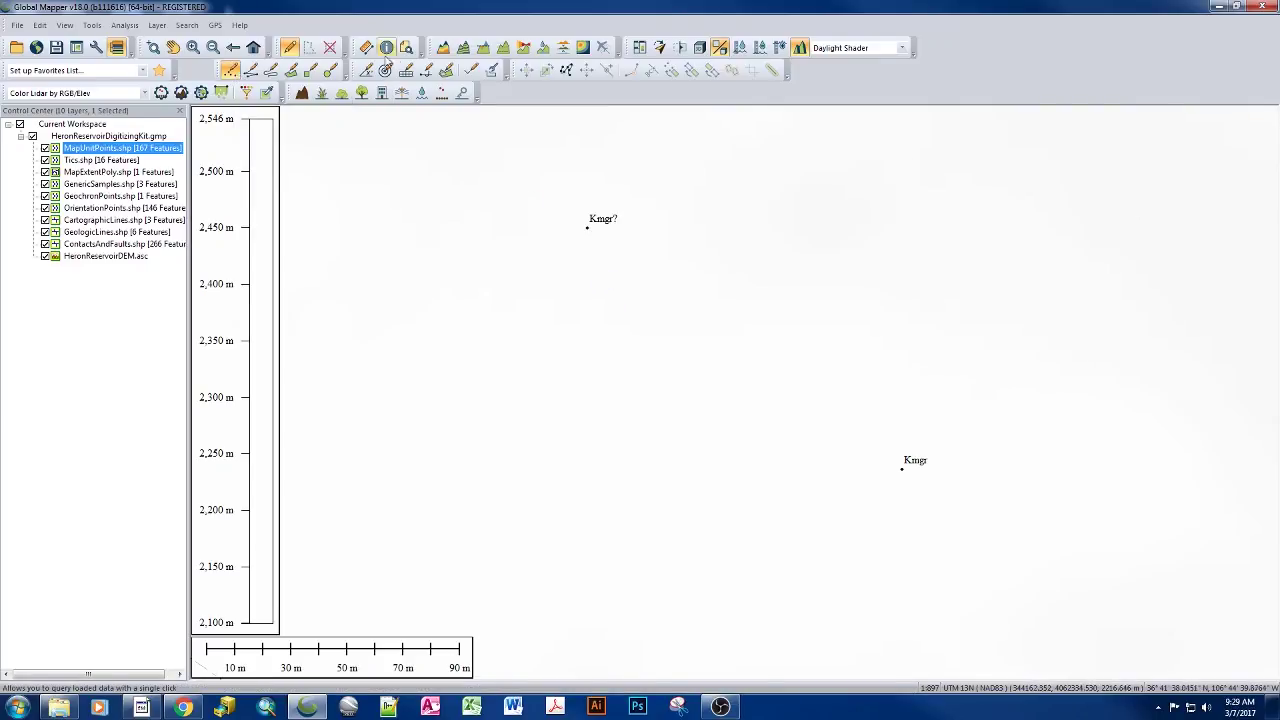
# Select the Kmgr? point, delete it, and dismiss the tip dialog.
pyautogui.click(289, 47)
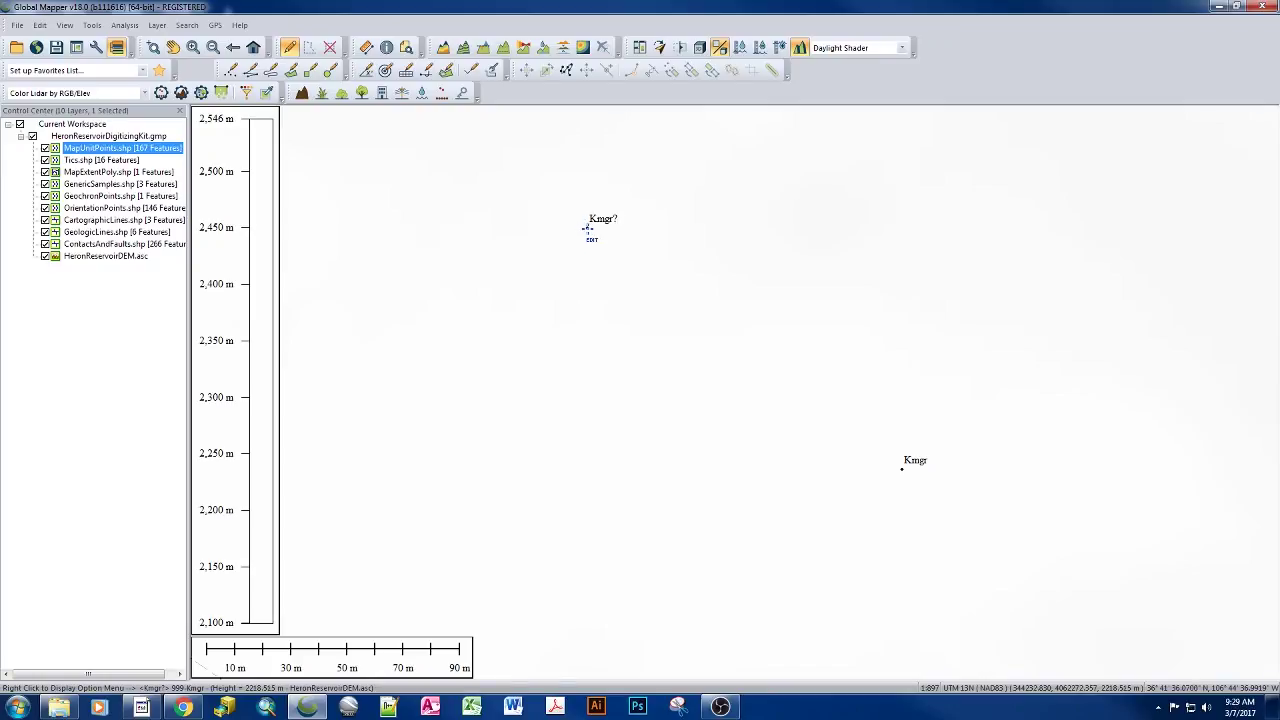
pyautogui.click(587, 228)
pyautogui.press('Delete')
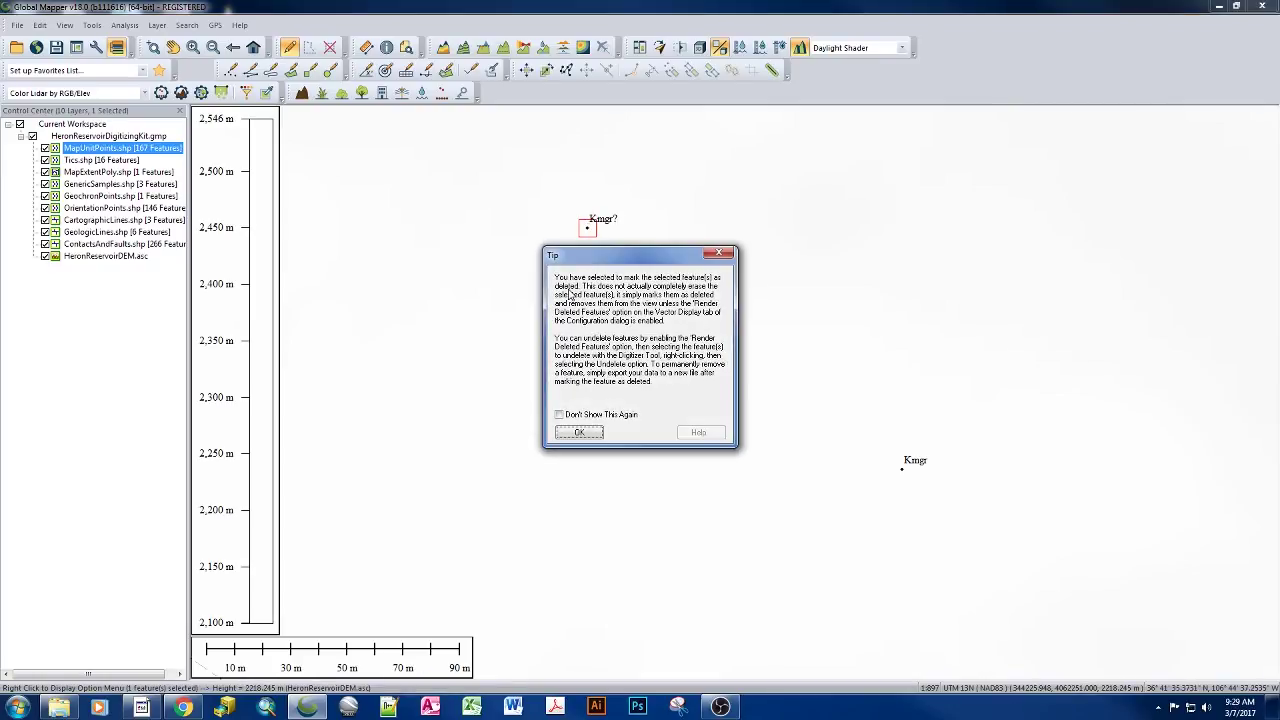
pyautogui.press('Return')
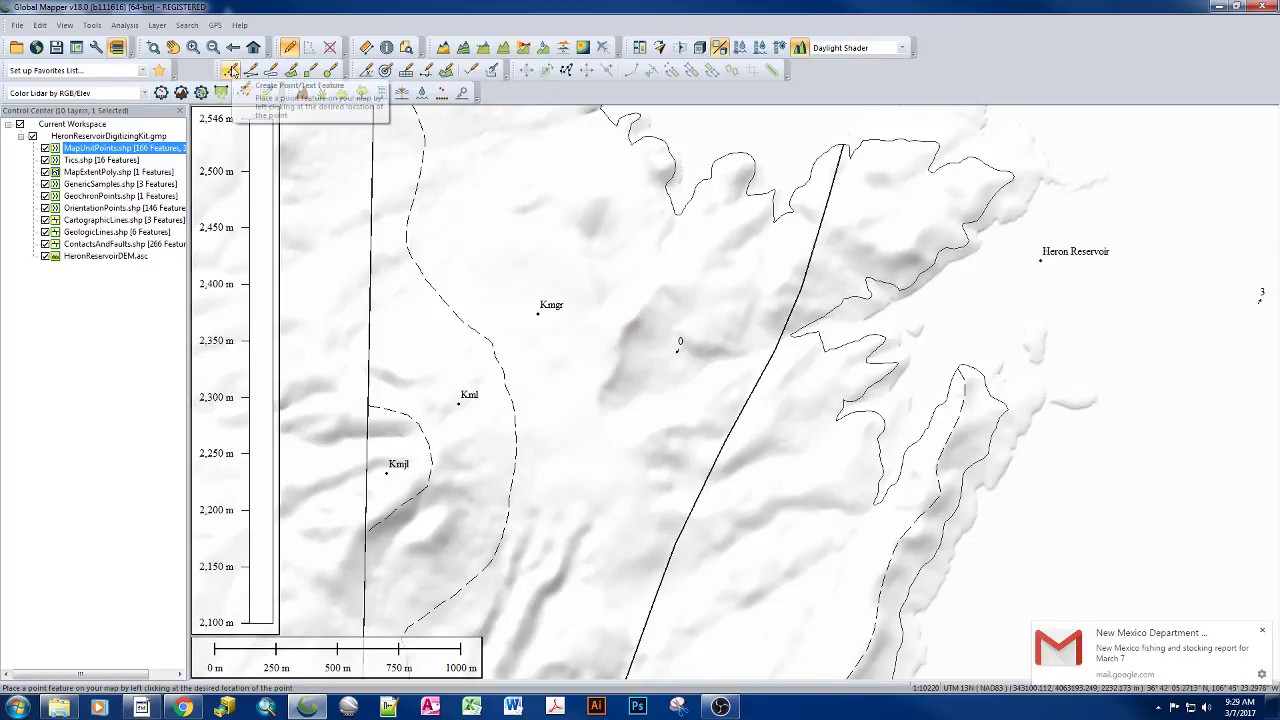
# Place a new point beside the western solid line and list its feature types.
pyautogui.click(231, 70)
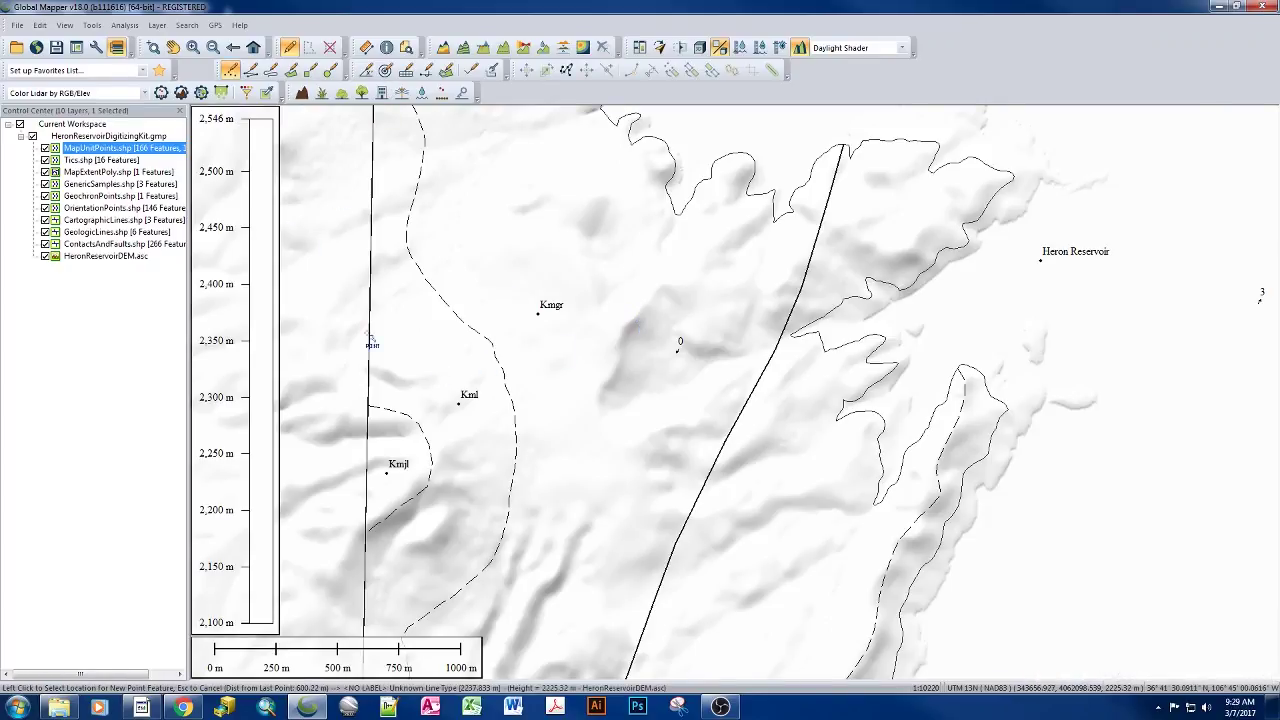
pyautogui.click(409, 345)
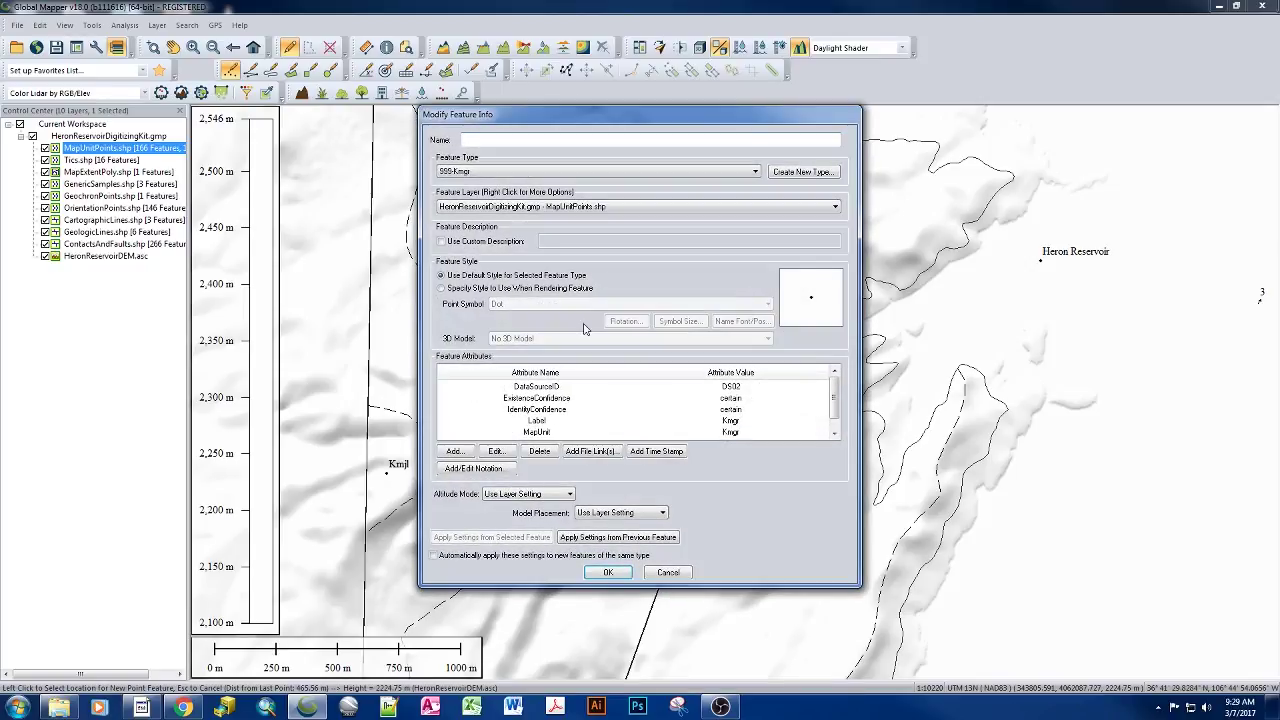
pyautogui.click(503, 171)
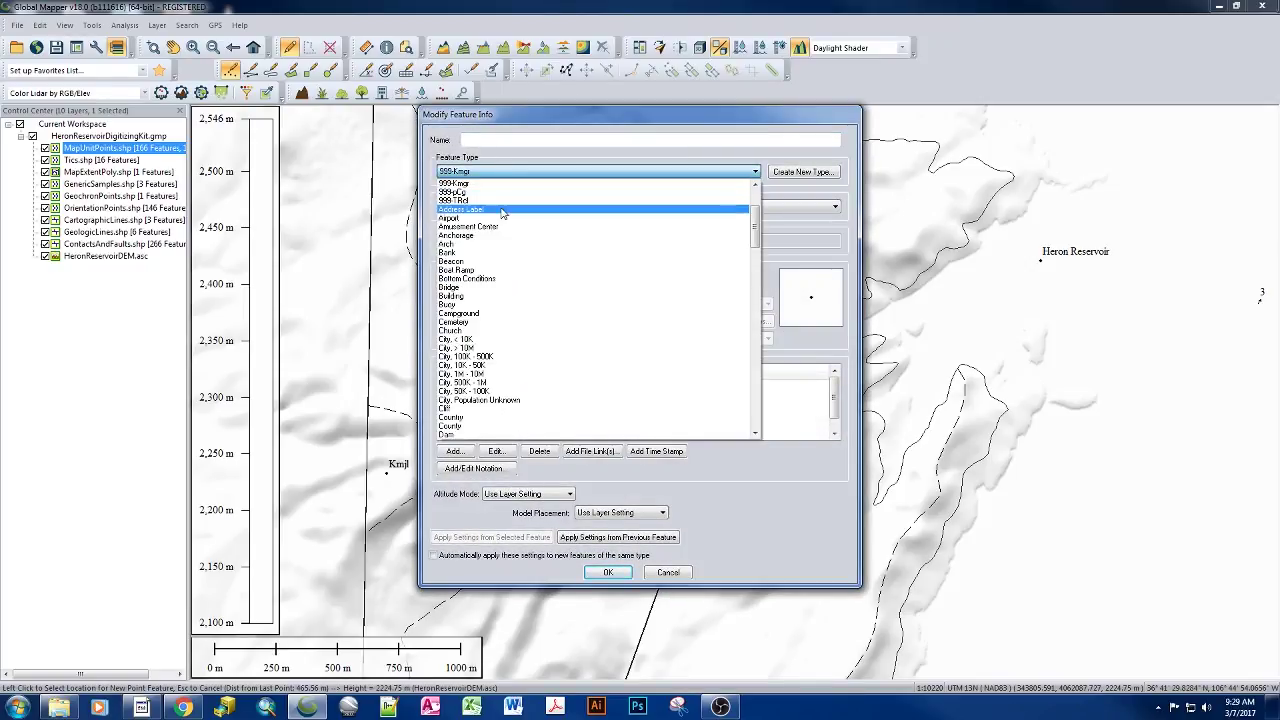
pyautogui.scroll(4, 505, 205)
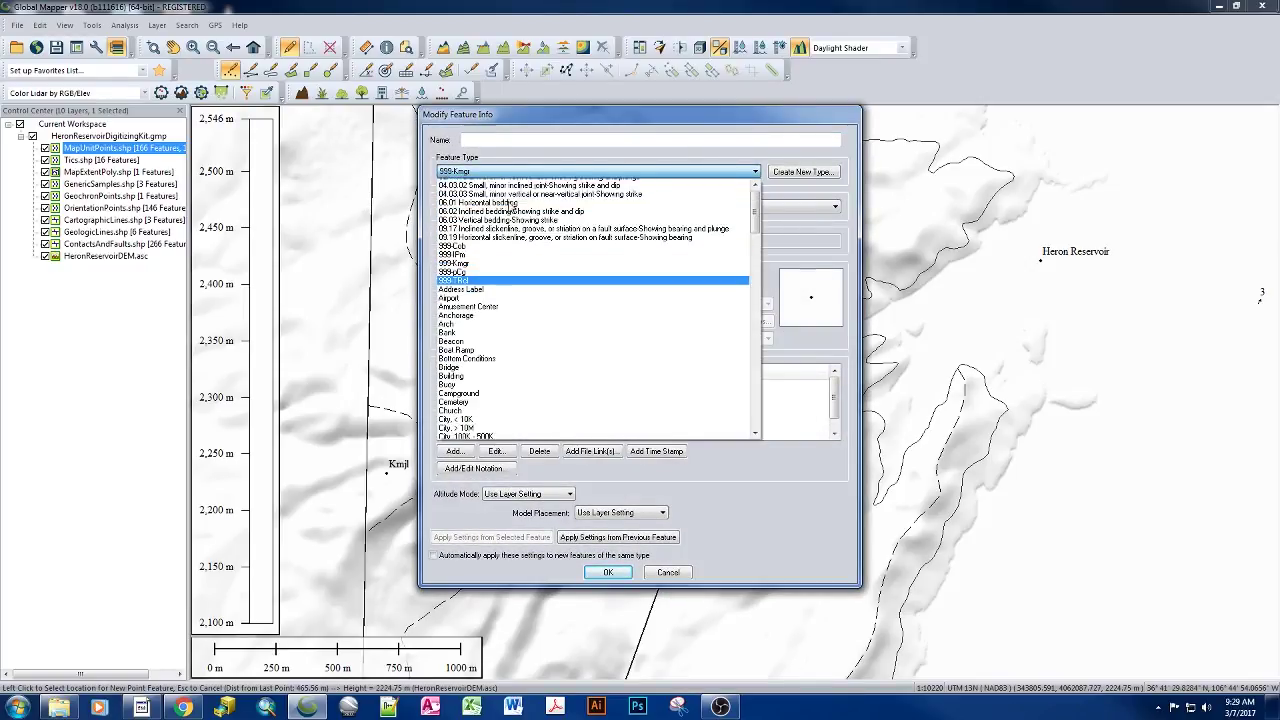